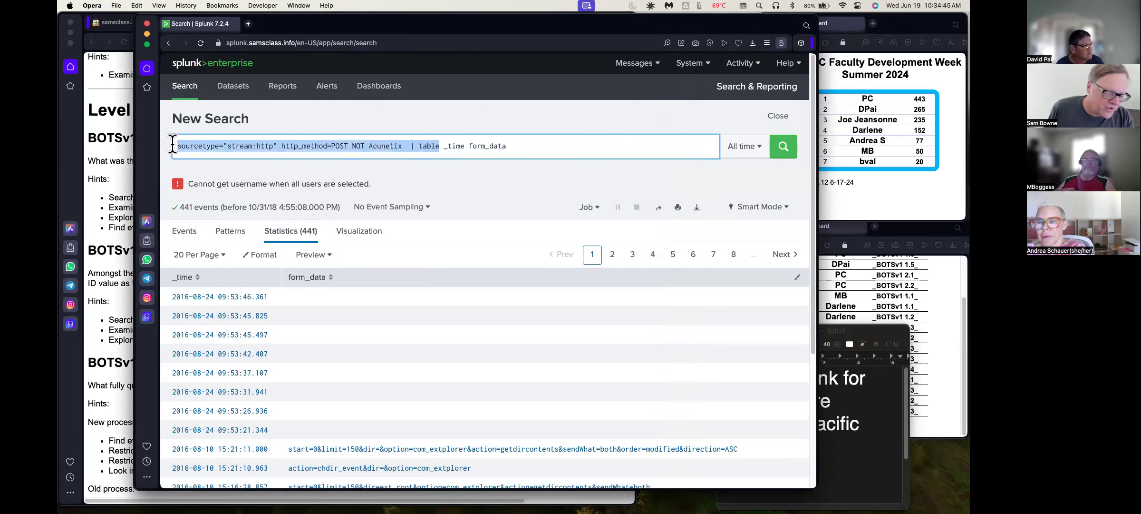
# Replace the entire search query with we8105desk and run the search
pyautogui.write('we8105desk')
pyautogui.moveTo(309, 154); pyautogui.dragTo(221, 145)
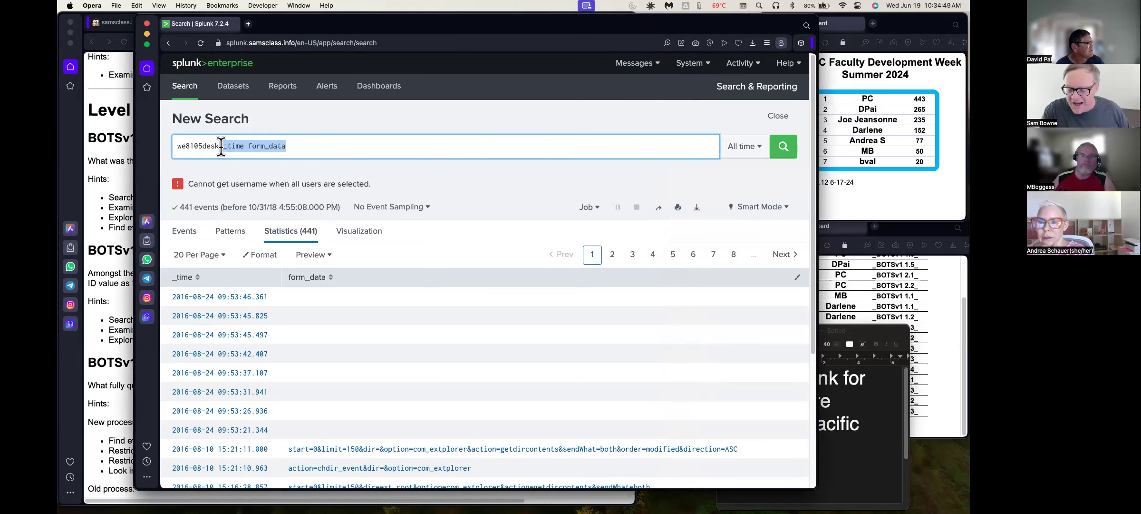
pyautogui.press('BackSpace')
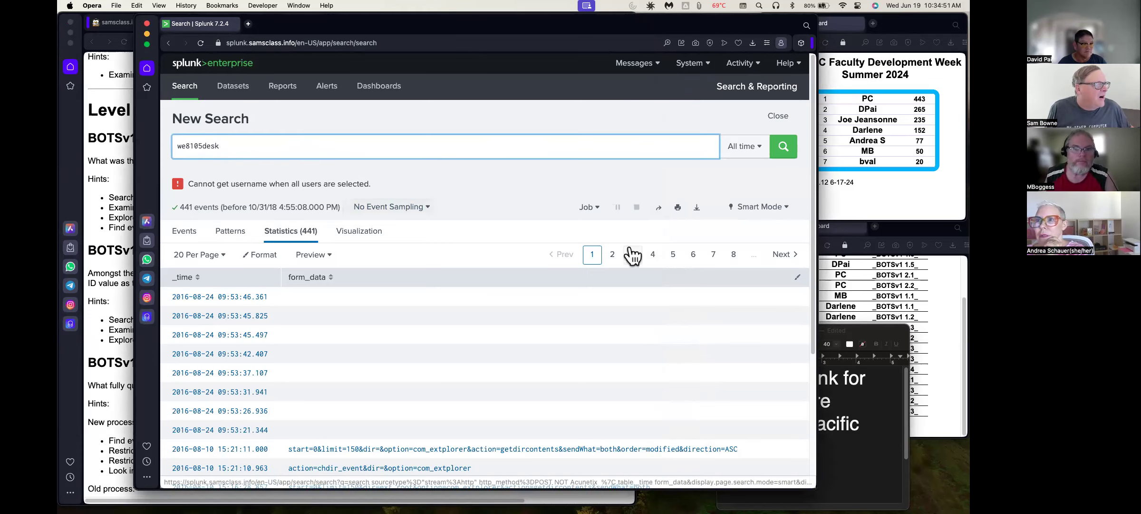
pyautogui.moveTo(349, 24); pyautogui.dragTo(441, 20)
pyautogui.click(877, 145)
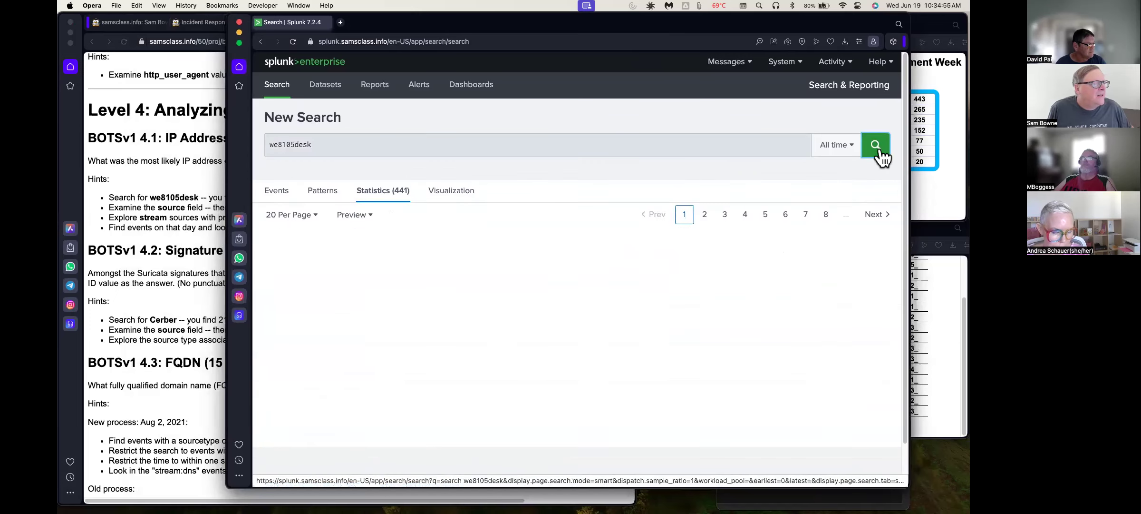
# Check the challenge 4.1 hints, and set the we8105desk search's event sampling to 1 : 100
pyautogui.click(140, 245)
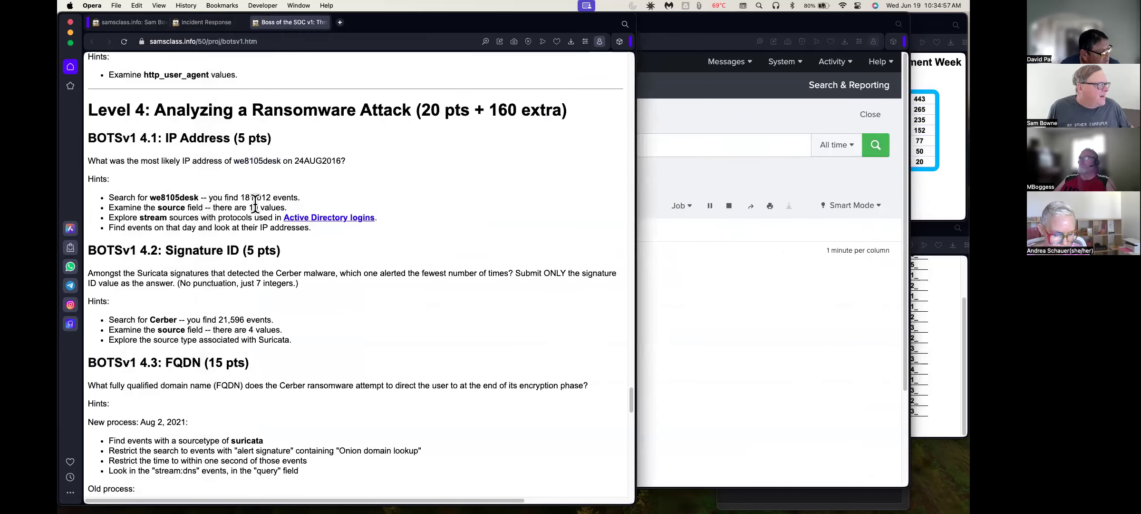
pyautogui.click(687, 85)
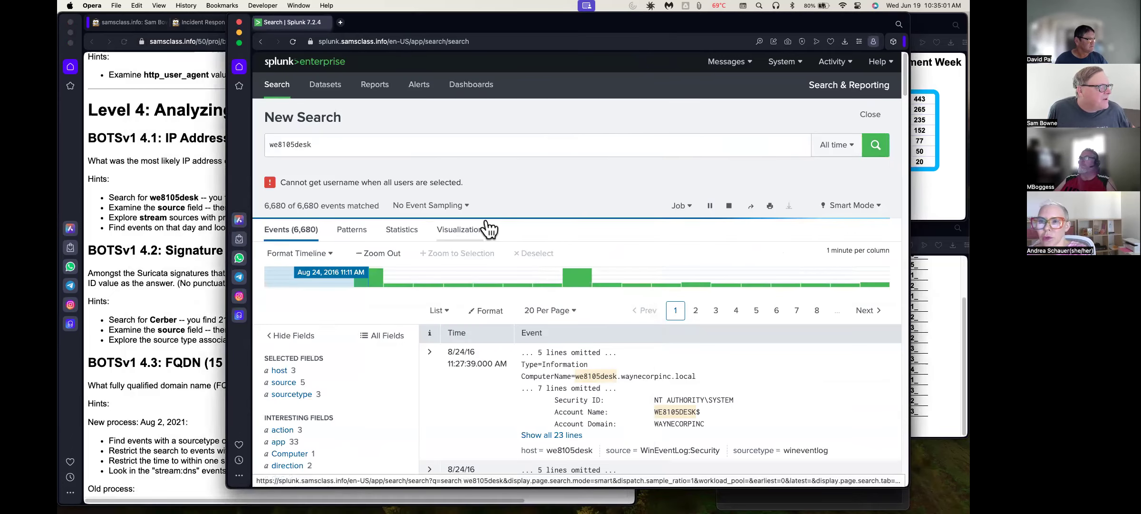
pyautogui.click(444, 207)
pyautogui.click(430, 264)
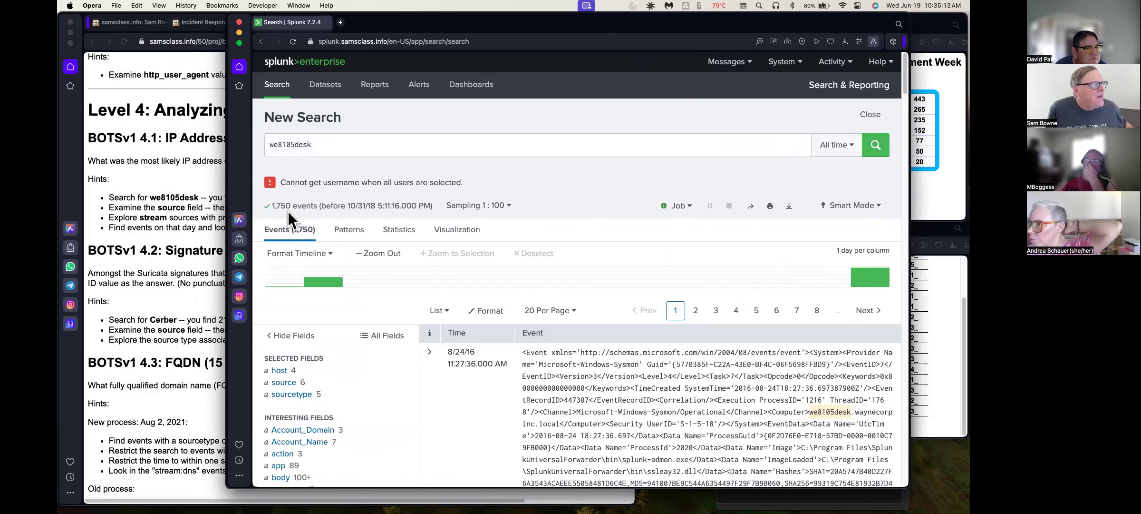
# Examine the source field's values, restrict the search to stream:ldap, and switch to No Event Sampling
pyautogui.click(190, 231)
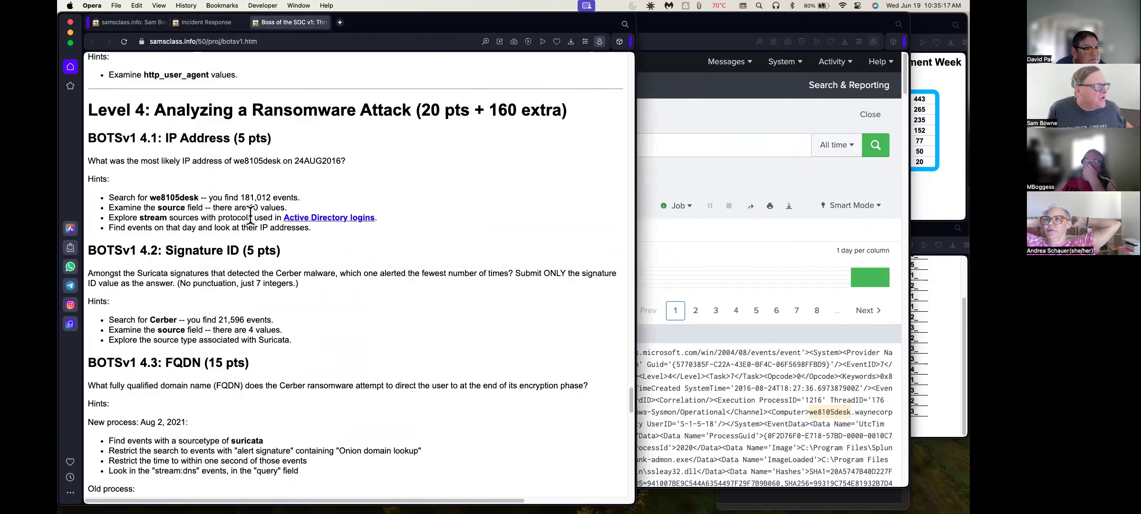
pyautogui.click(697, 114)
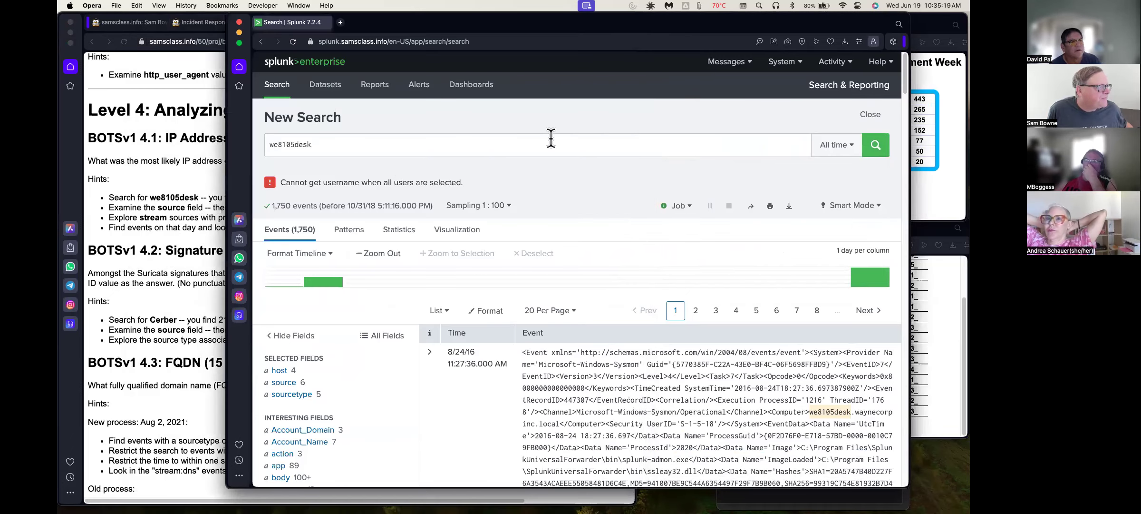
pyautogui.click(285, 383)
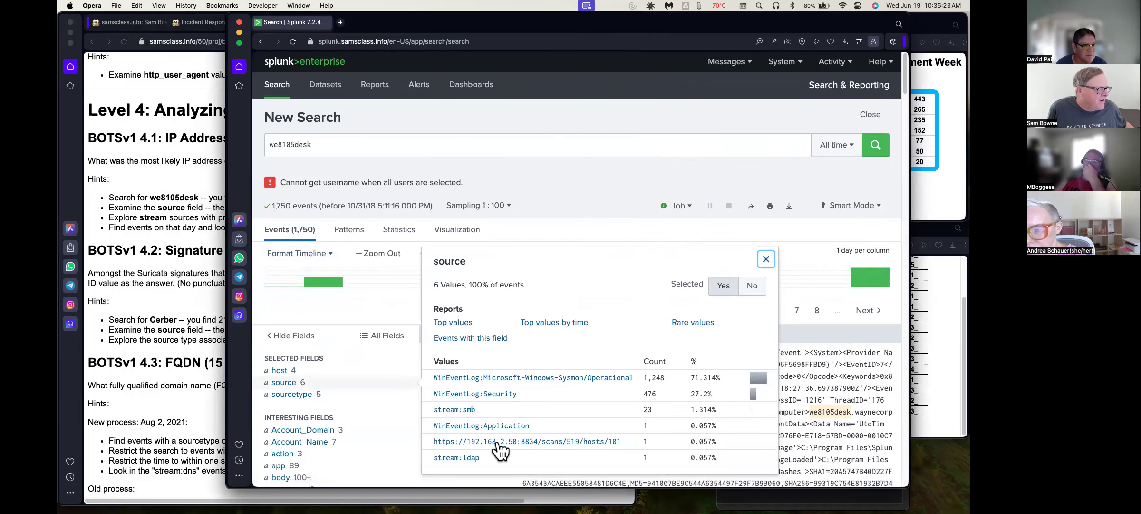
pyautogui.click(164, 230)
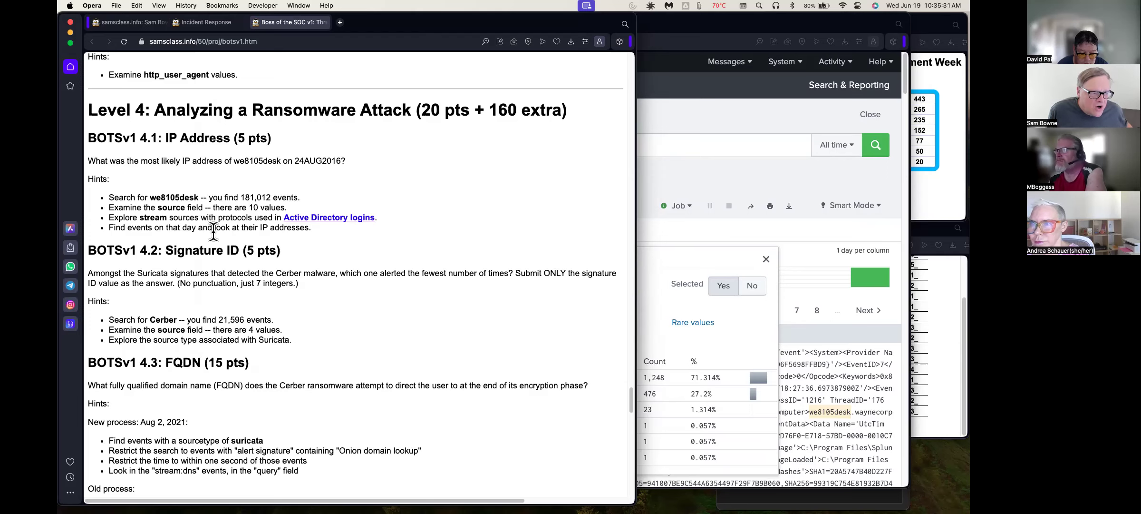
pyautogui.click(706, 123)
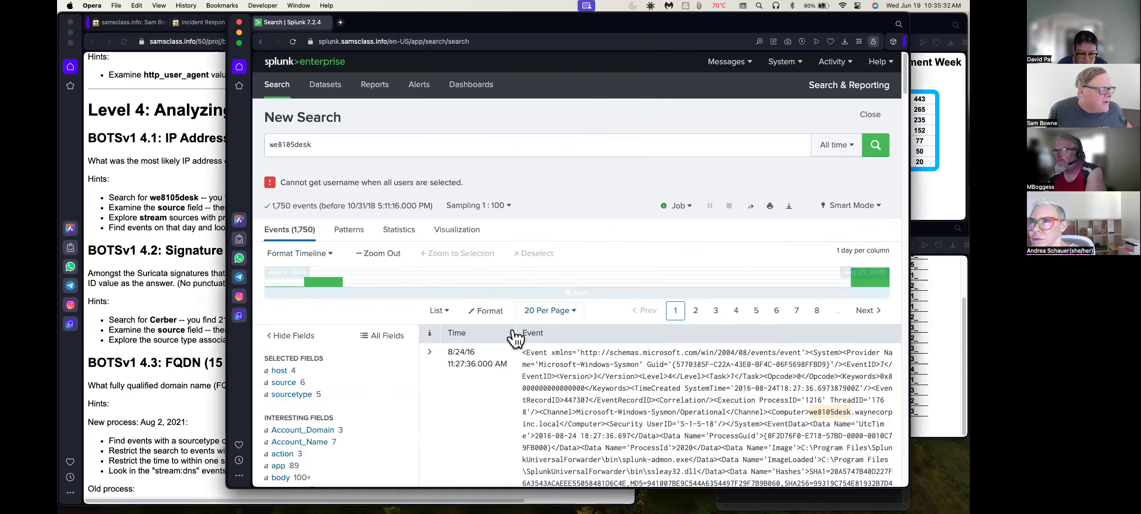
pyautogui.click(291, 385)
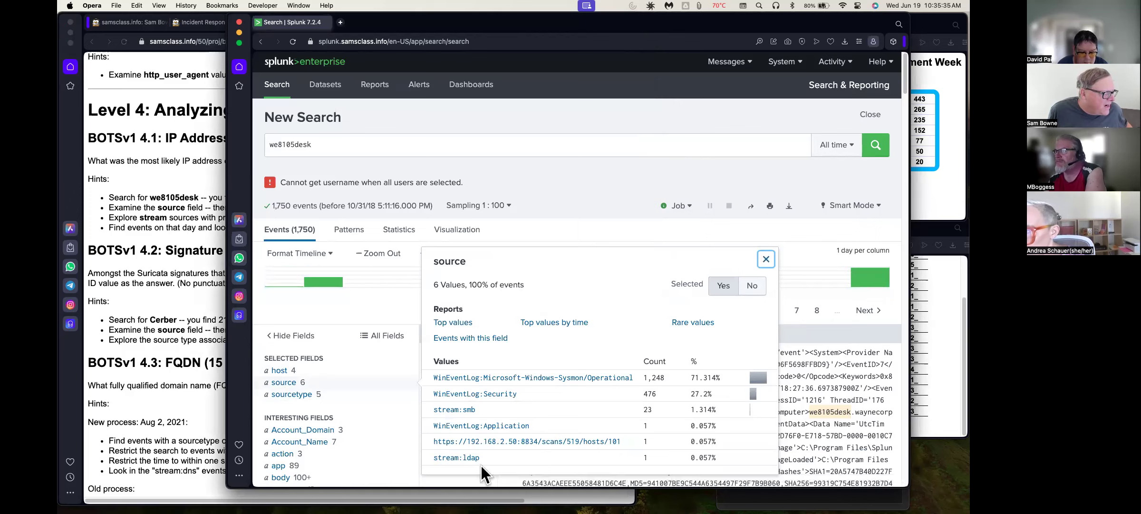
pyautogui.click(457, 458)
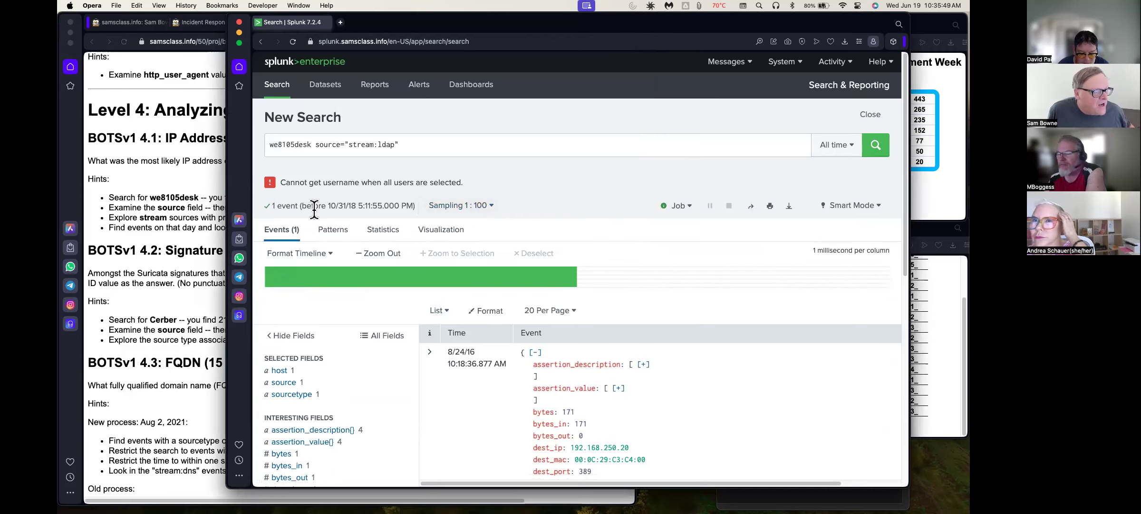
pyautogui.click(457, 212)
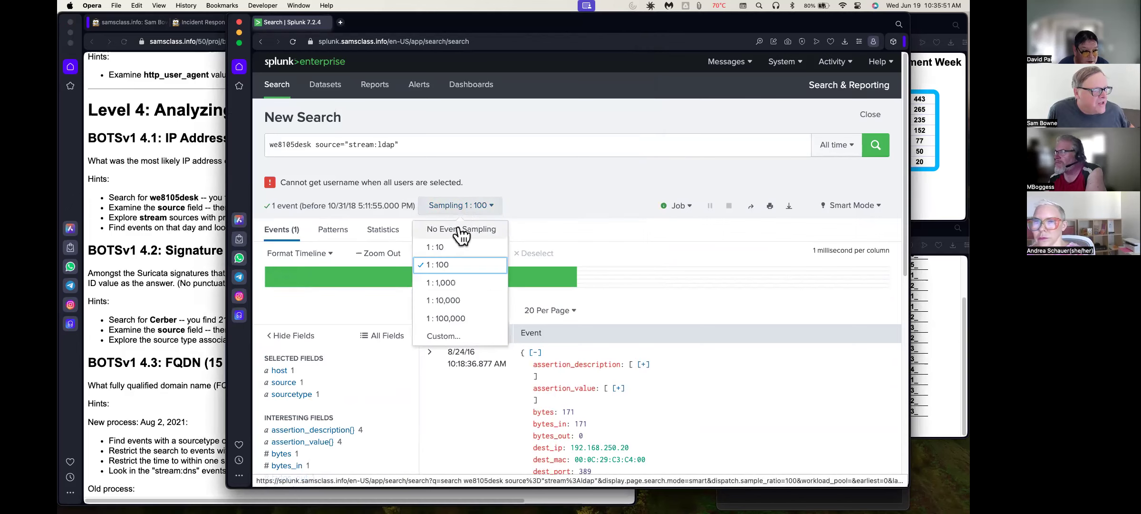
pyautogui.click(459, 230)
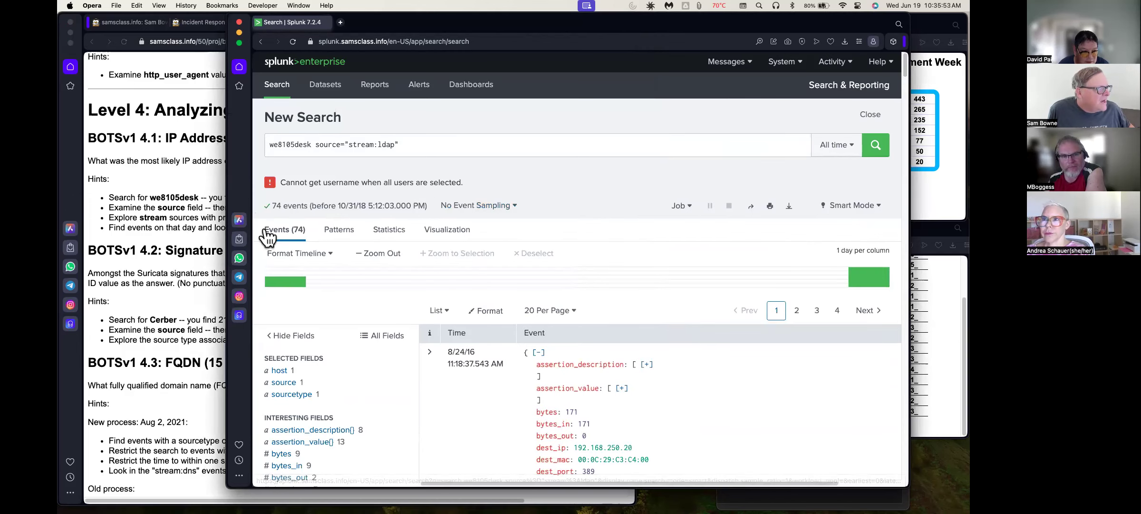
# Check the date in question 4.1, and set a Between date range starting on 08/24/2016
pyautogui.click(181, 228)
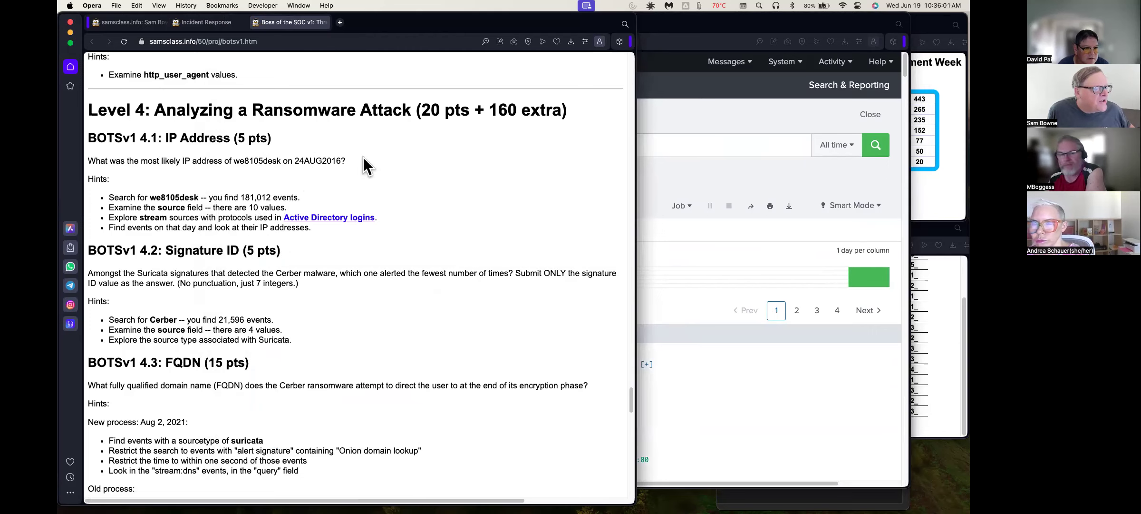
pyautogui.click(658, 162)
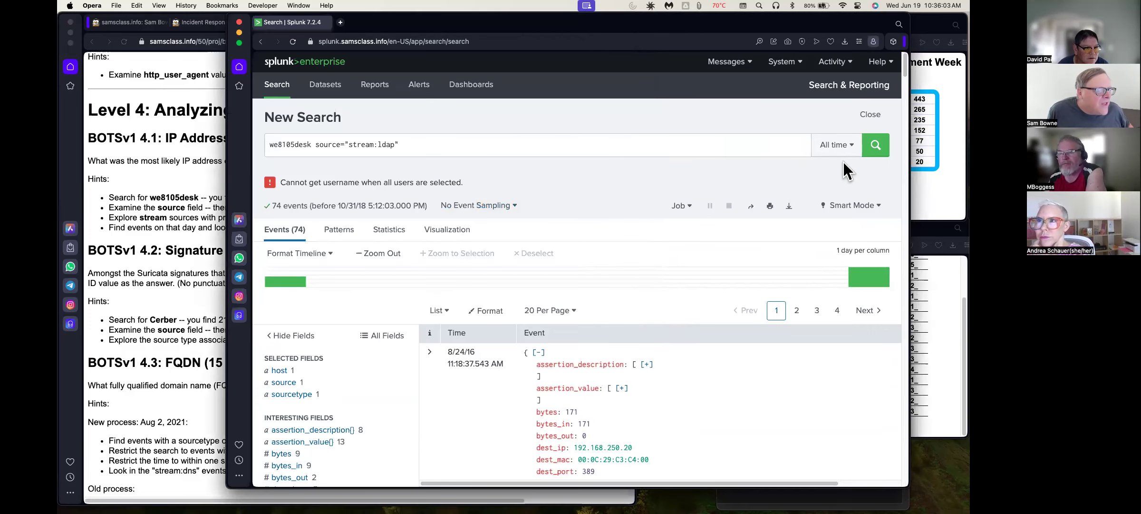
pyautogui.click(852, 146)
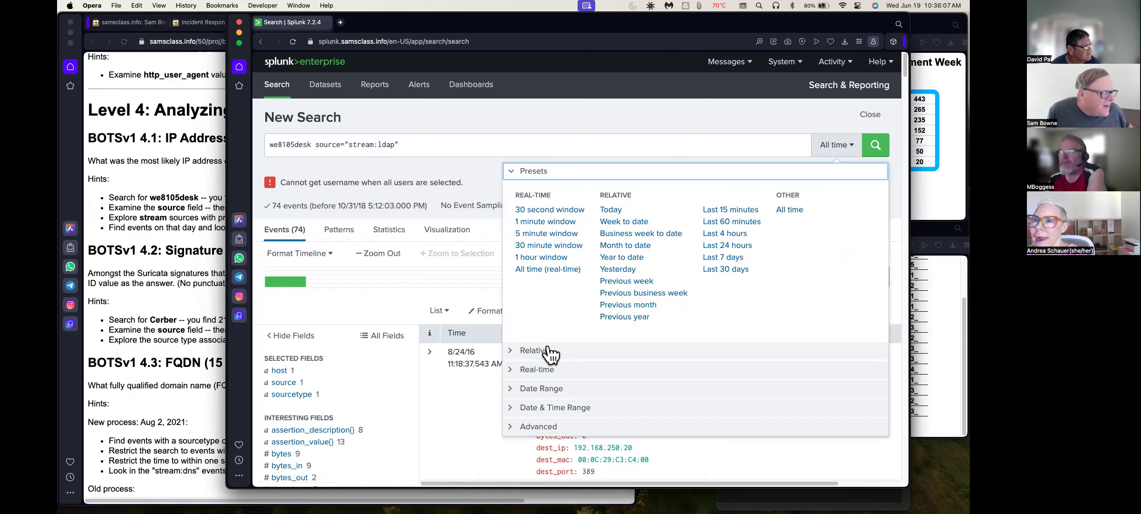
pyautogui.click(513, 389)
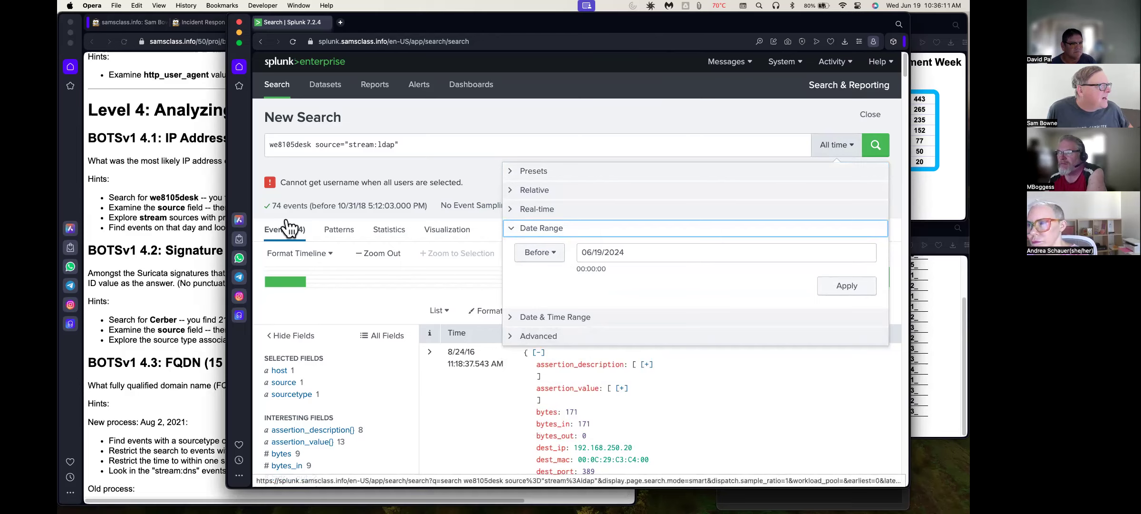
pyautogui.moveTo(398, 22); pyautogui.dragTo(451, 23)
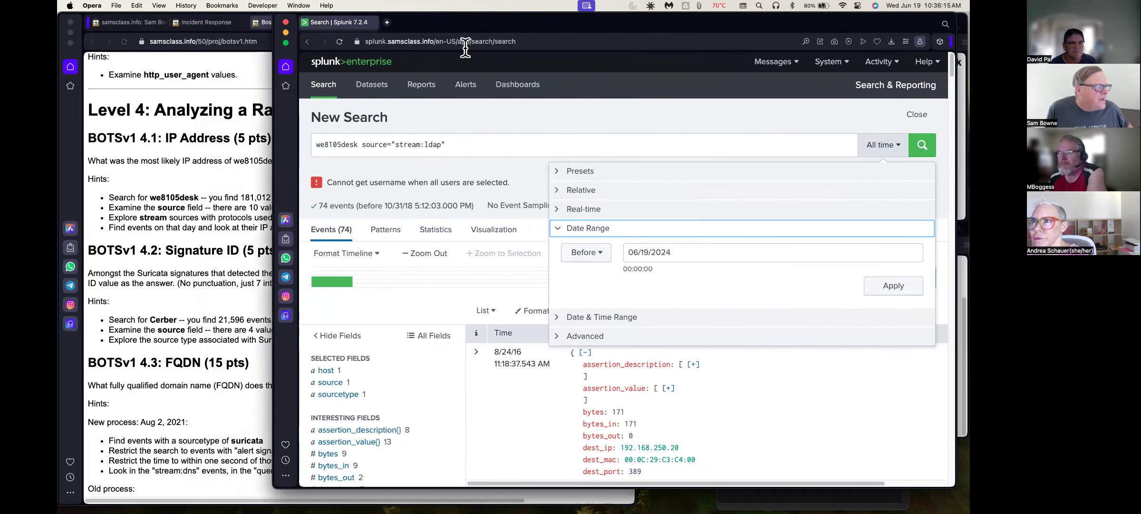
pyautogui.click(604, 254)
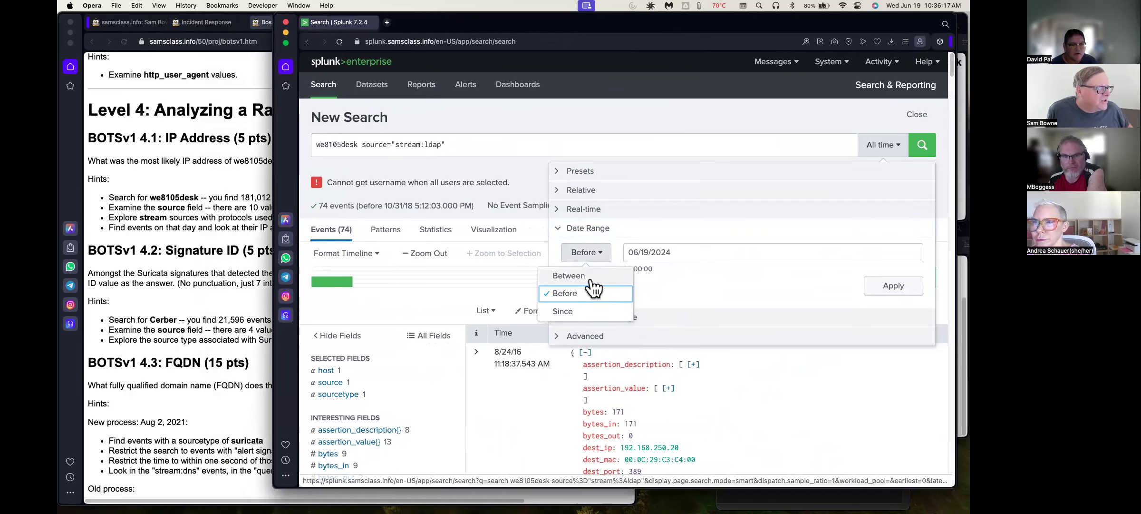
pyautogui.click(577, 277)
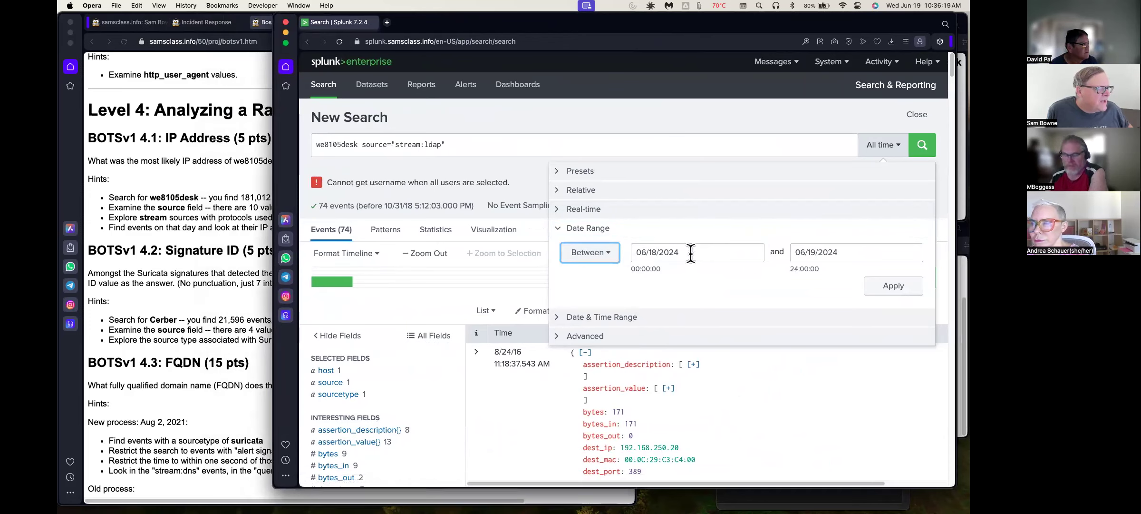
pyautogui.moveTo(689, 253); pyautogui.dragTo(632, 252)
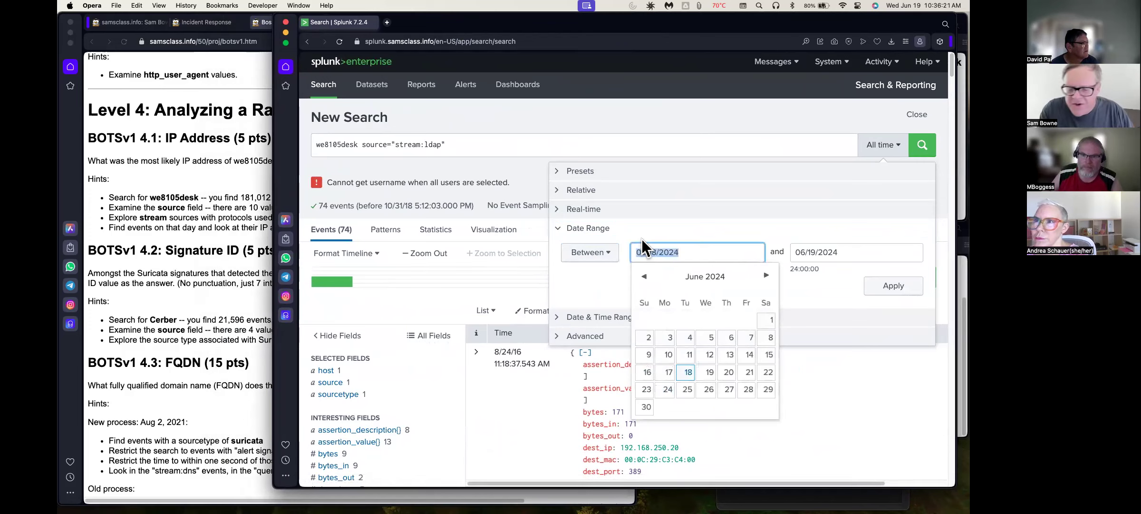
pyautogui.write('0')
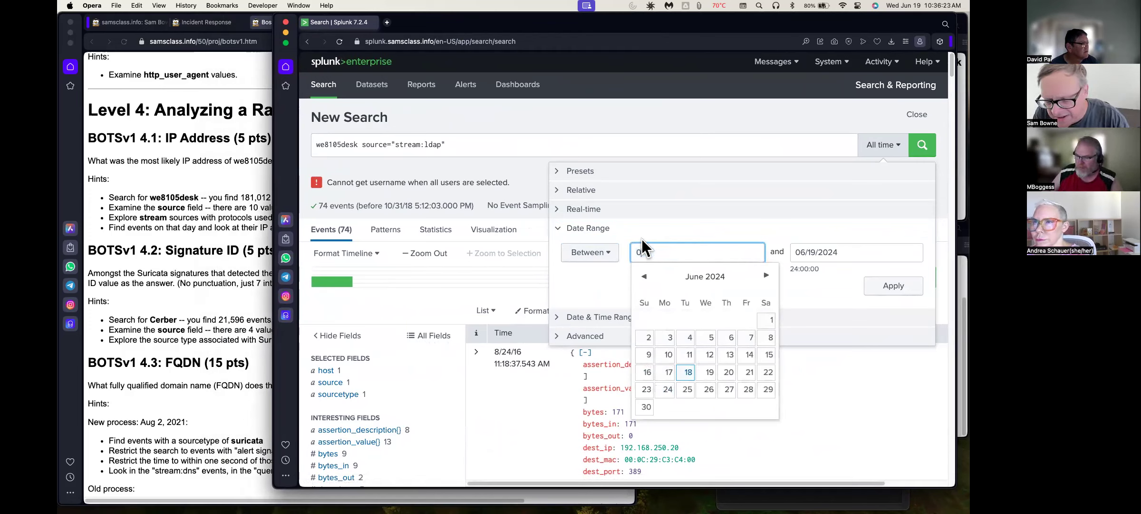
pyautogui.write('8/24/2016')
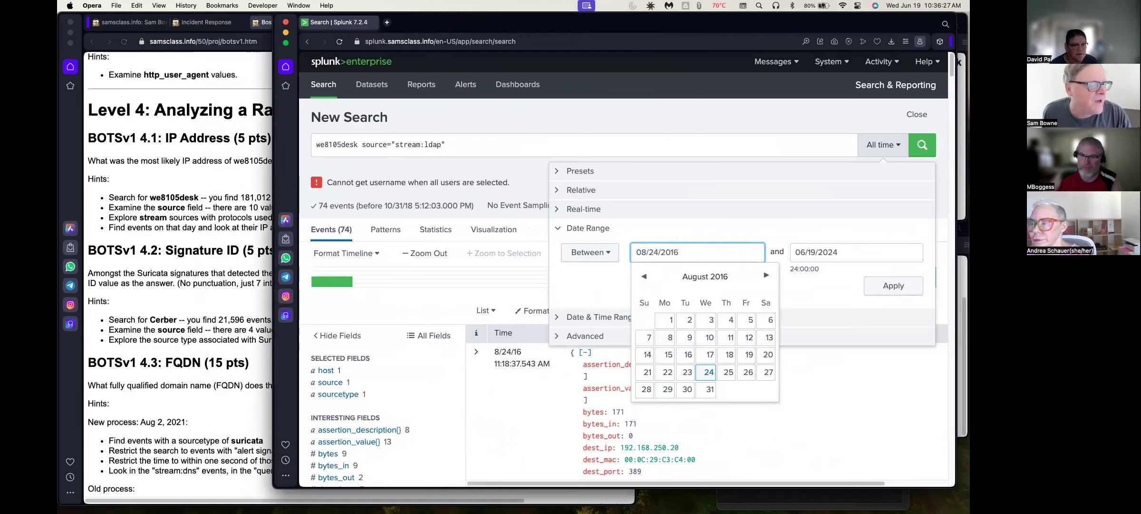
# Set the date range's end to 08/24/2016 as well and apply it to the search
pyautogui.moveTo(700, 252); pyautogui.dragTo(612, 255)
pyautogui.press('super+c')
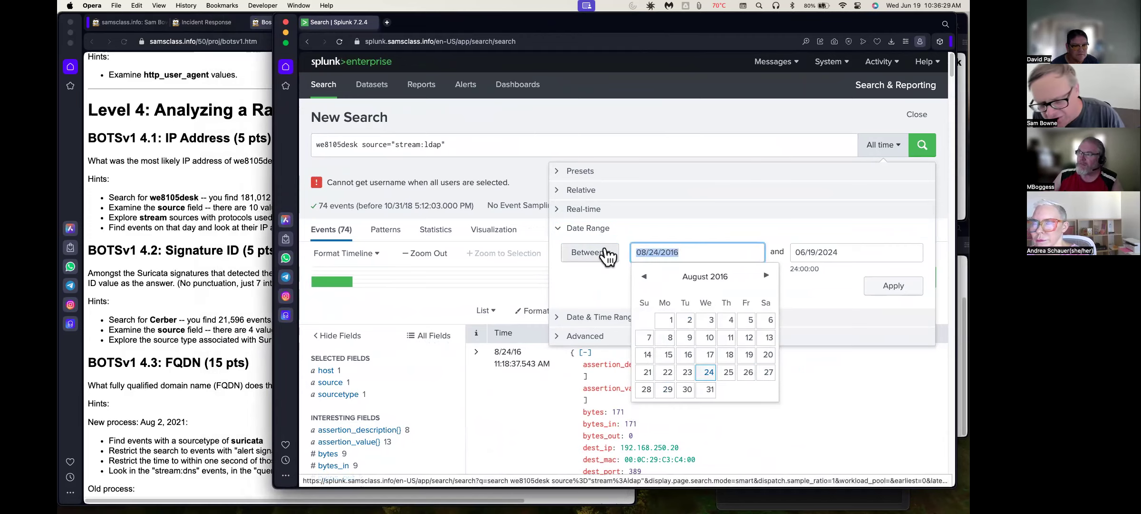
pyautogui.click(867, 255)
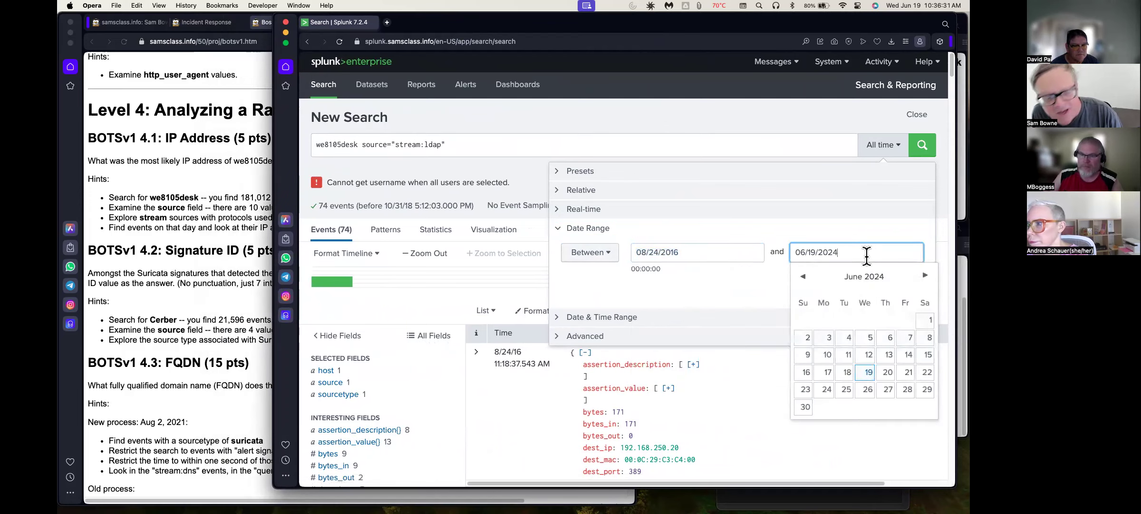
pyautogui.tripleClick(867, 255)
pyautogui.press('super+v')
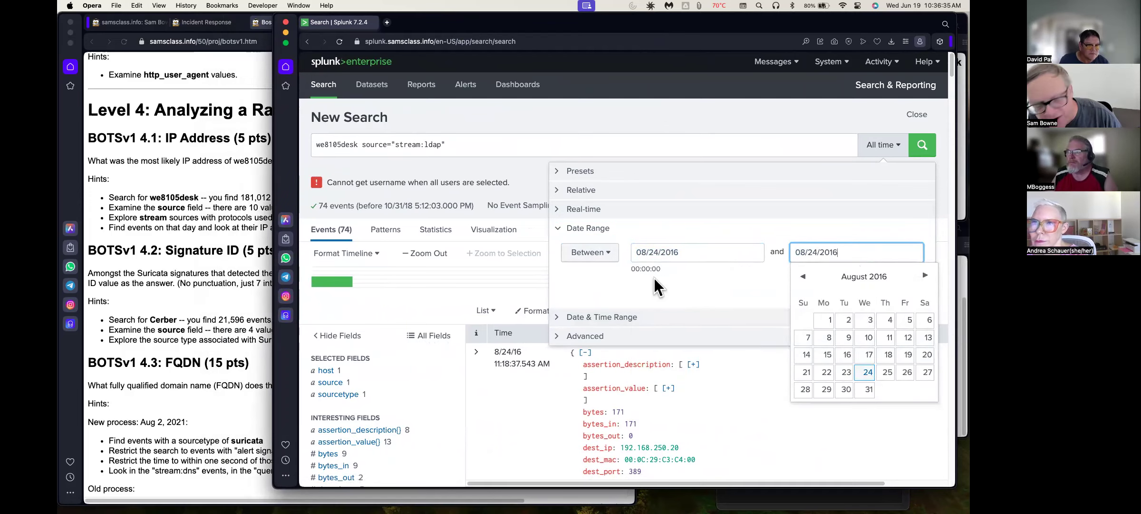
pyautogui.press('Tab')
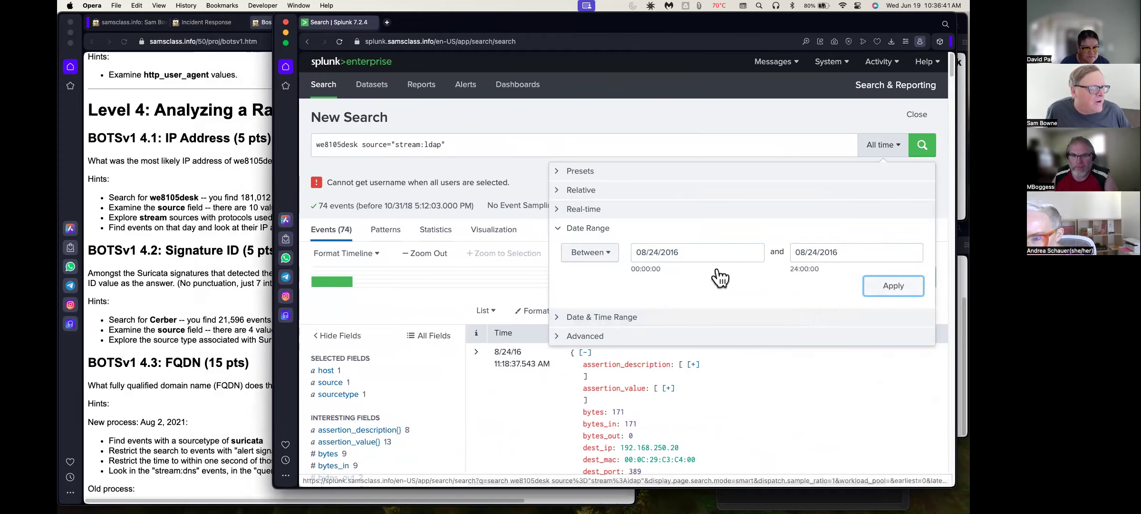
pyautogui.click(894, 286)
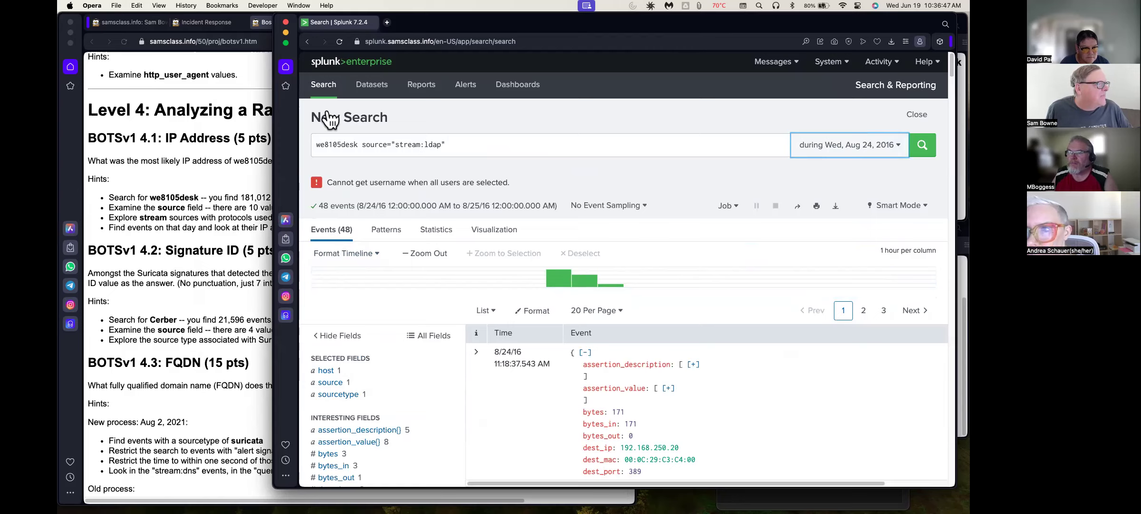
# Examine the dest_ip and src_ip field values of the filtered LDAP events
pyautogui.moveTo(407, 18); pyautogui.dragTo(474, 26)
pyautogui.scroll(-10, 415, 369)
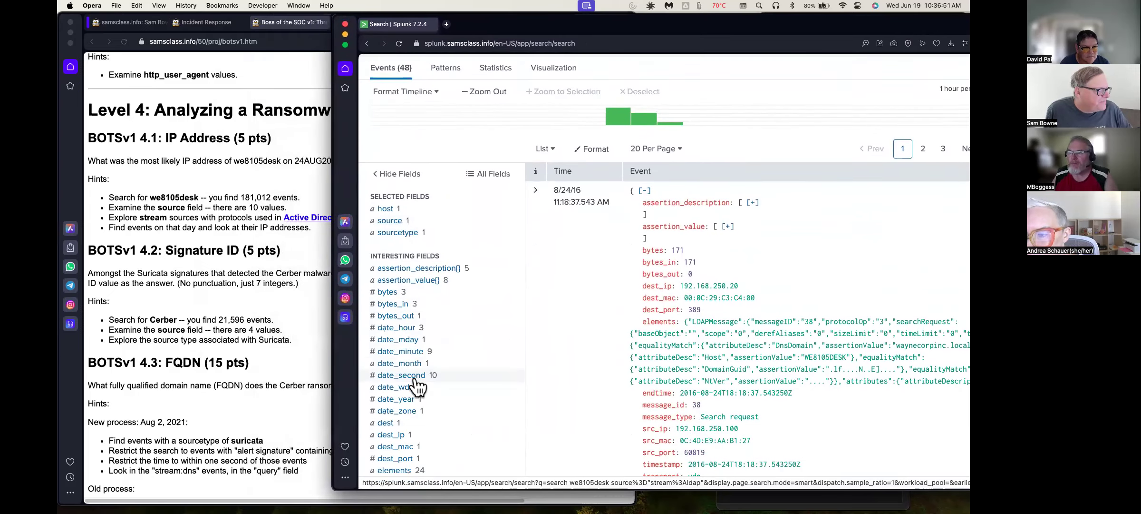
pyautogui.scroll(-4, 414, 381)
pyautogui.click(388, 257)
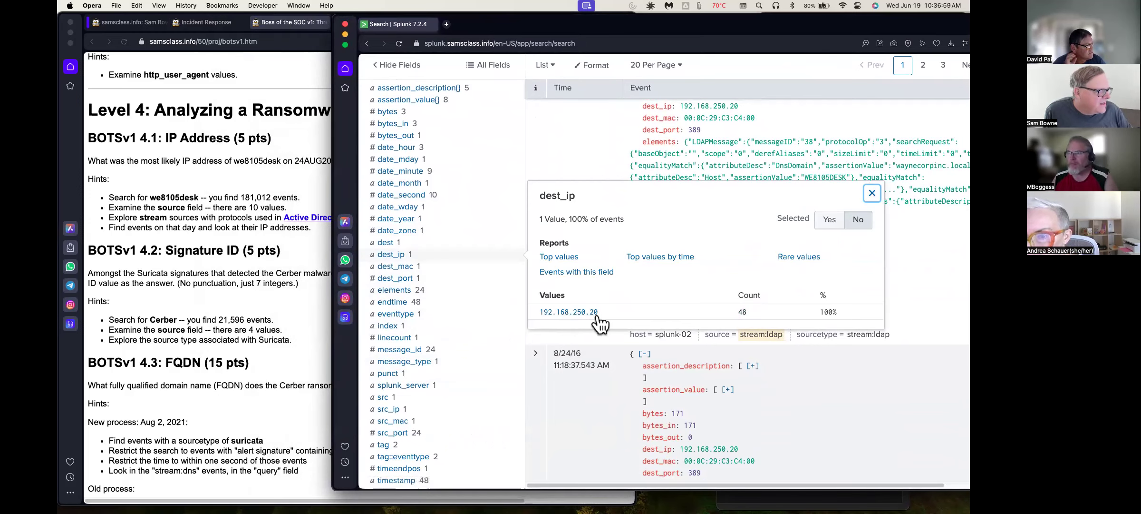
pyautogui.click(389, 410)
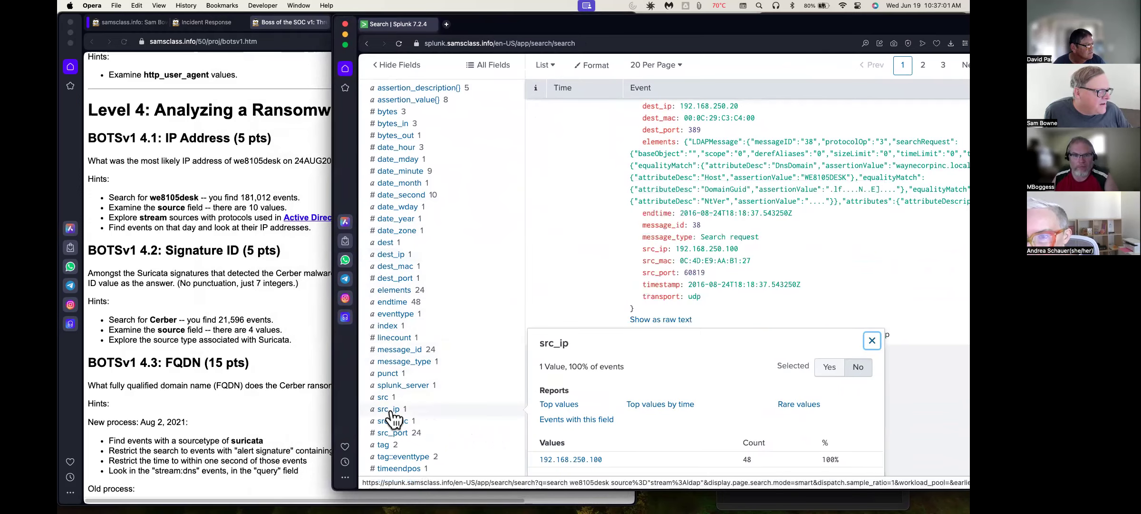
pyautogui.click(390, 411)
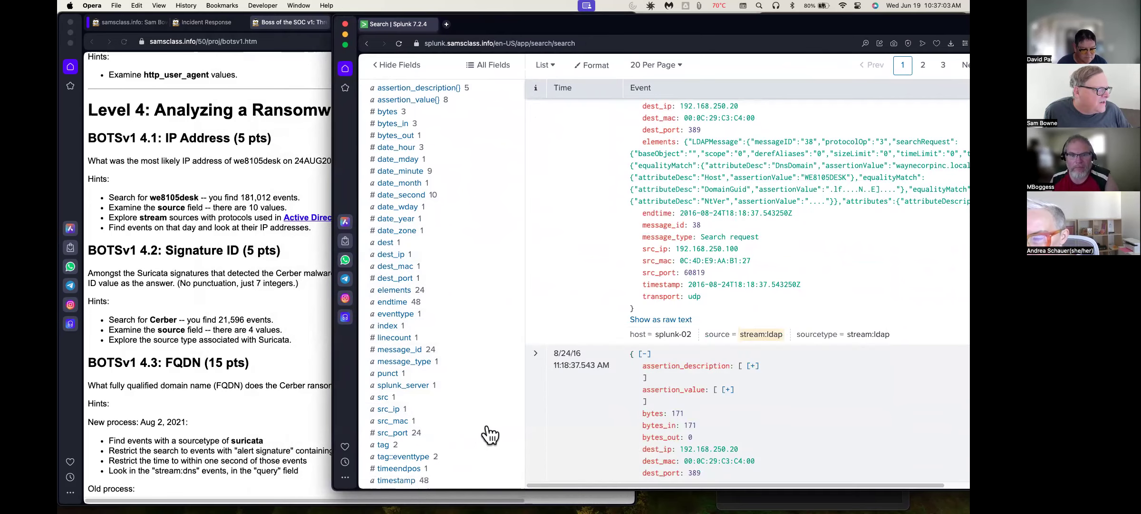
pyautogui.click(390, 410)
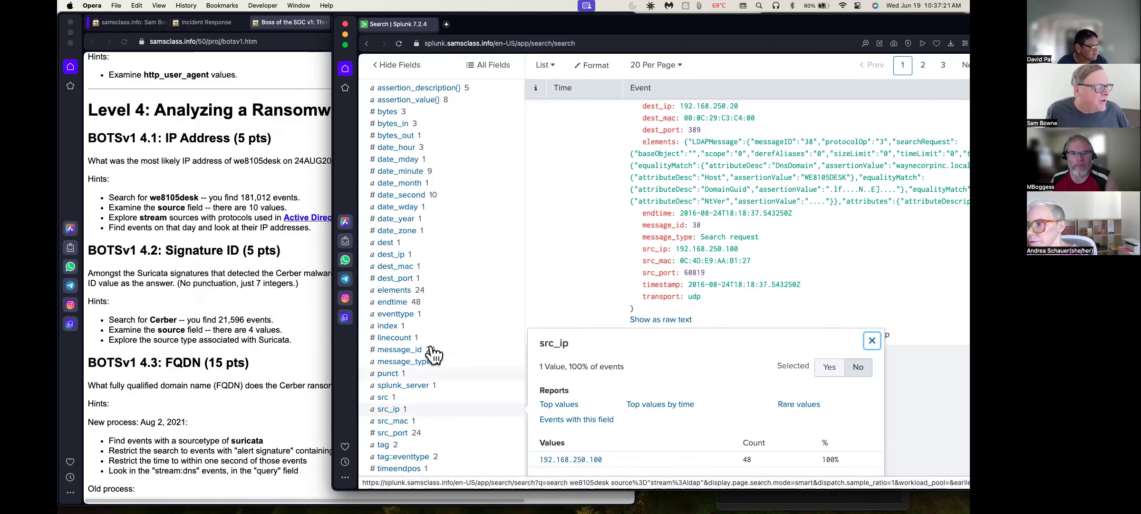
# Compare the values of the dest_ip and src_ip fields and copy the src_ip address 192.168.250.100
pyautogui.click(392, 256)
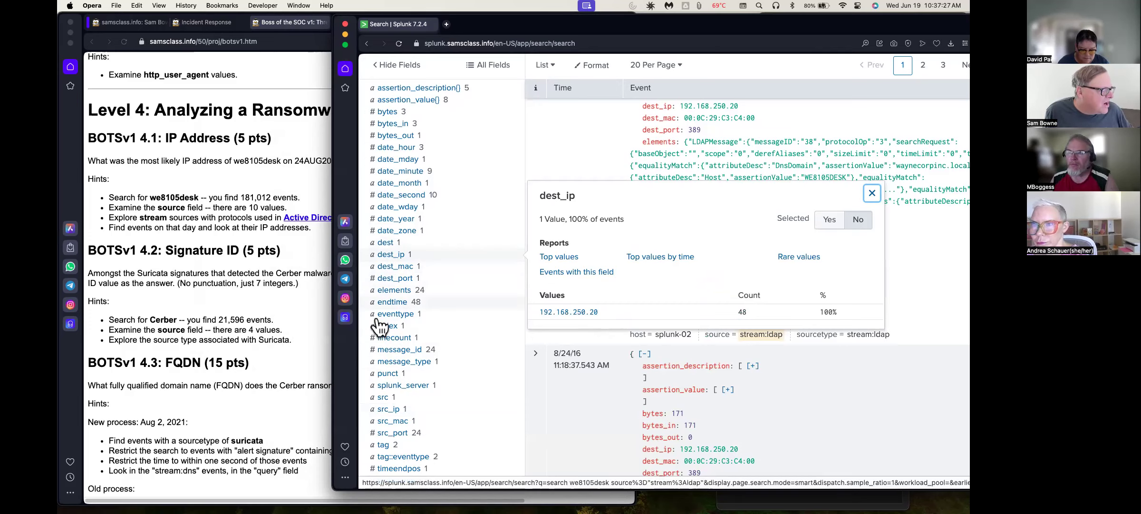
pyautogui.click(389, 409)
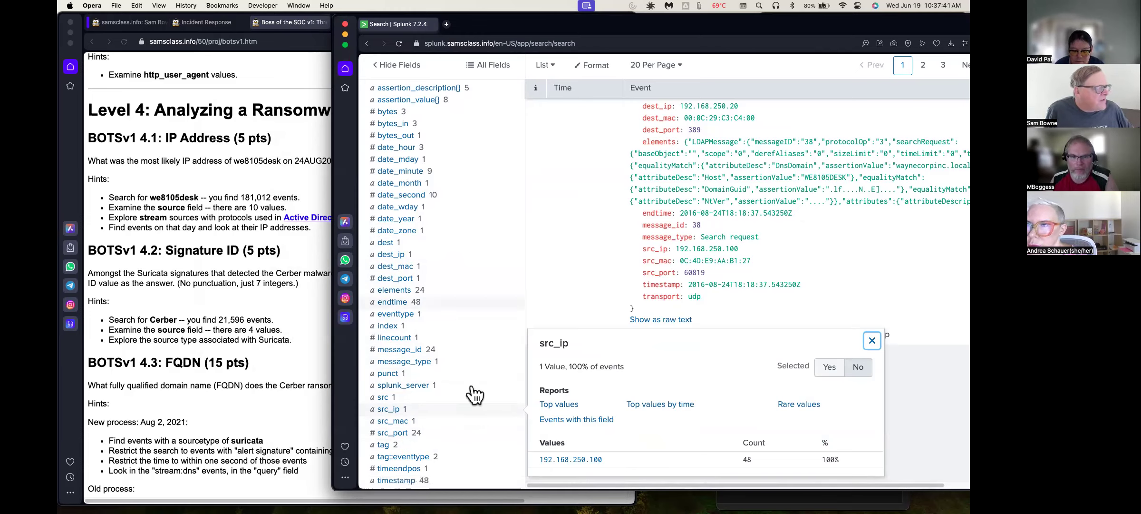
pyautogui.moveTo(608, 458); pyautogui.dragTo(538, 460)
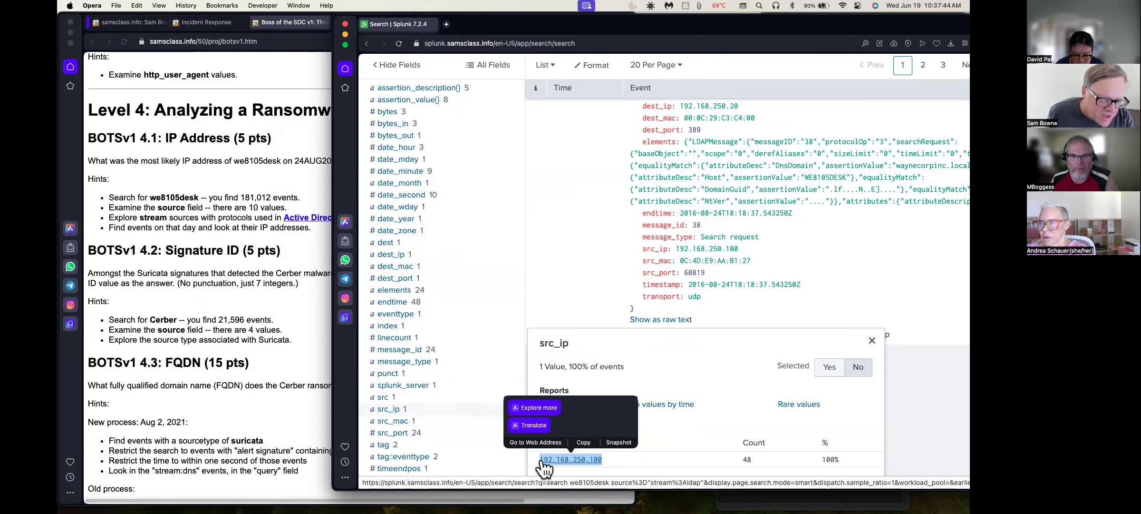
pyautogui.click(584, 442)
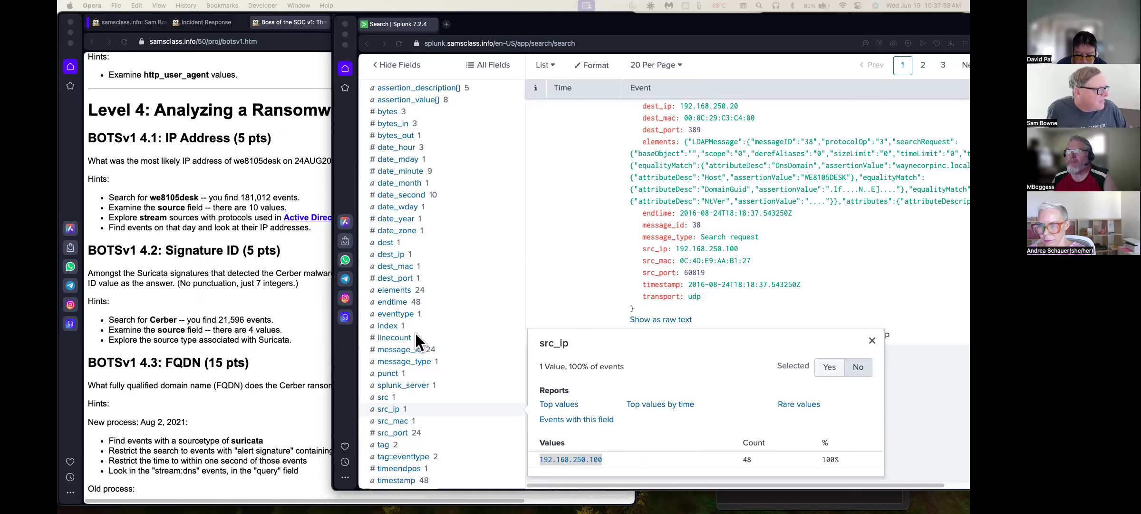
# Read the BOTSv1 4.2 Signature ID question and its hints, and bring the Splunk search query back into view
pyautogui.click(150, 296)
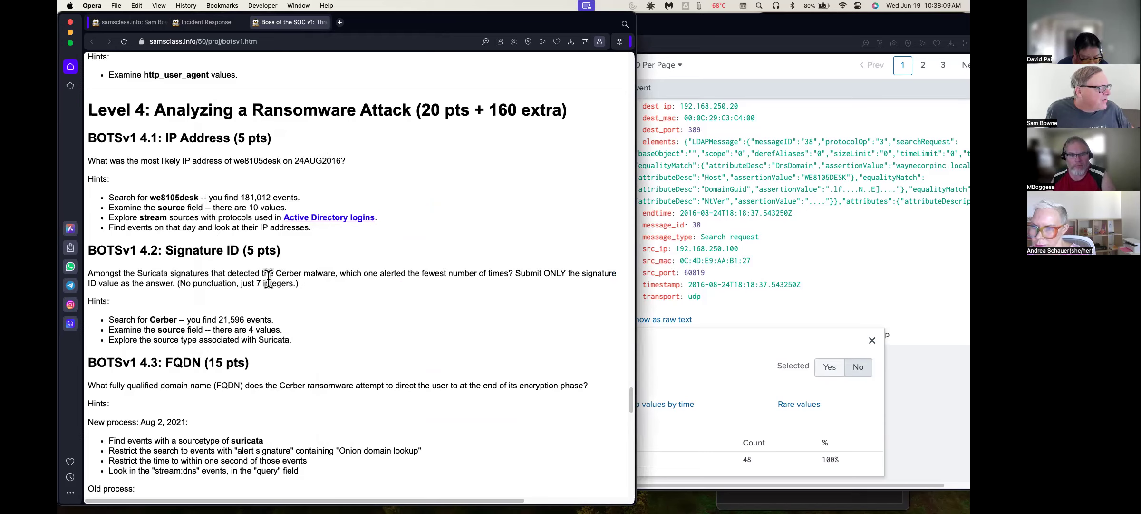
pyautogui.click(761, 85)
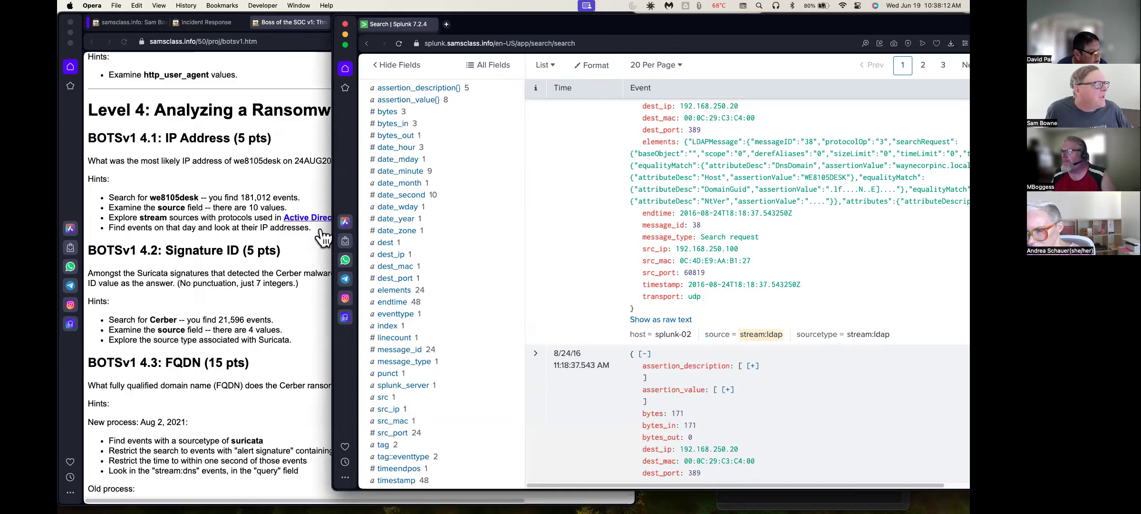
pyautogui.click(184, 271)
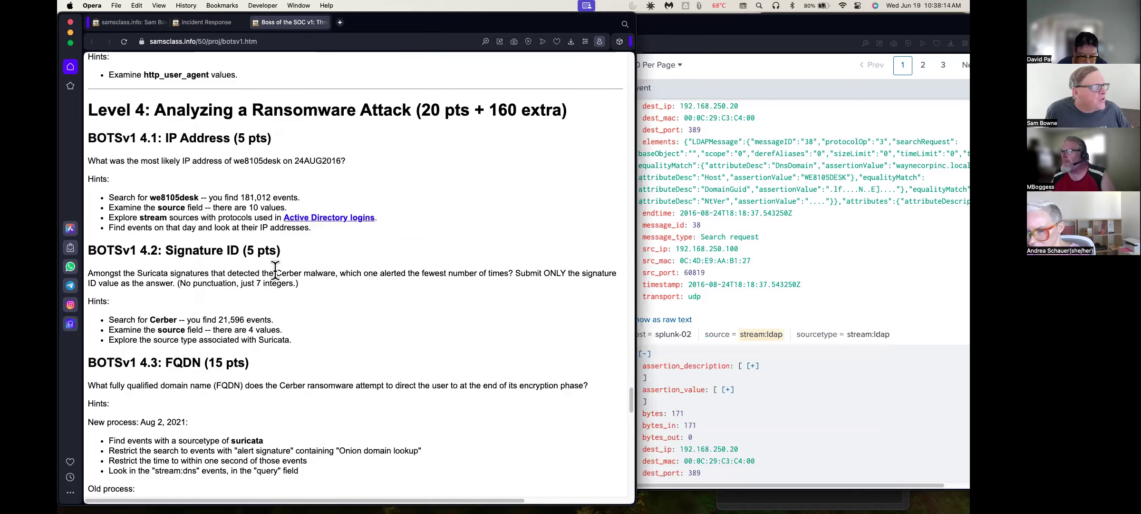
pyautogui.click(736, 84)
pyautogui.moveTo(773, 24); pyautogui.dragTo(721, 23)
pyautogui.scroll(10, 757, 203)
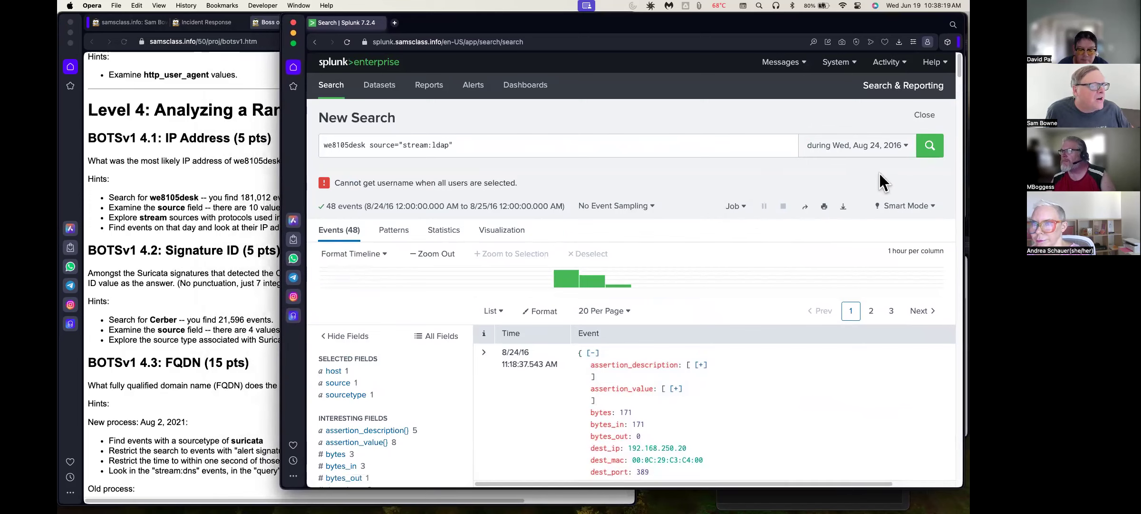
pyautogui.click(198, 309)
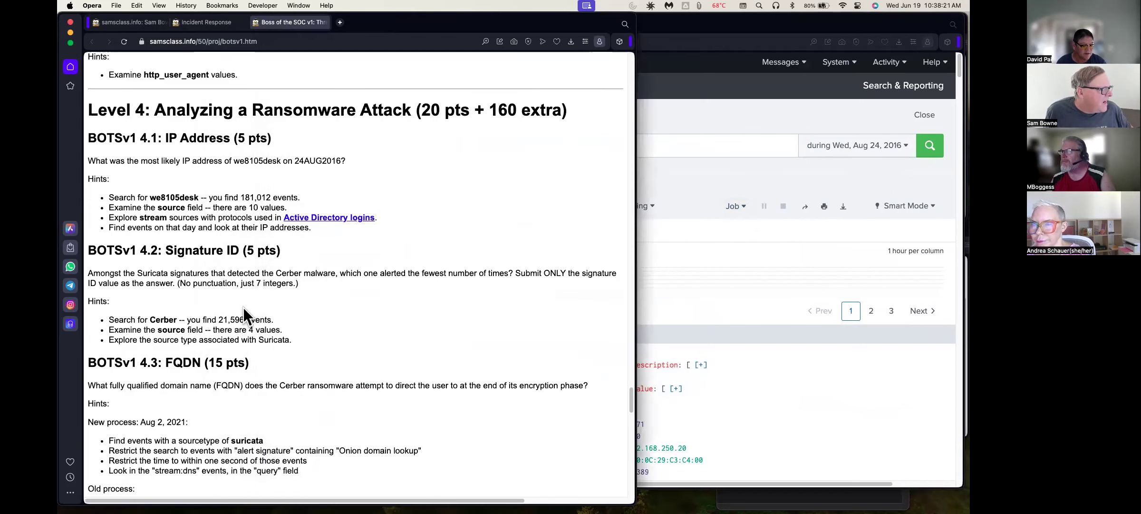
# Search for Cerber instead of the LDAP query and restrict the results to the source /var/log/suricata/eve.json
pyautogui.click(754, 140)
pyautogui.moveTo(479, 142); pyautogui.dragTo(291, 145)
pyautogui.write('Cerber')
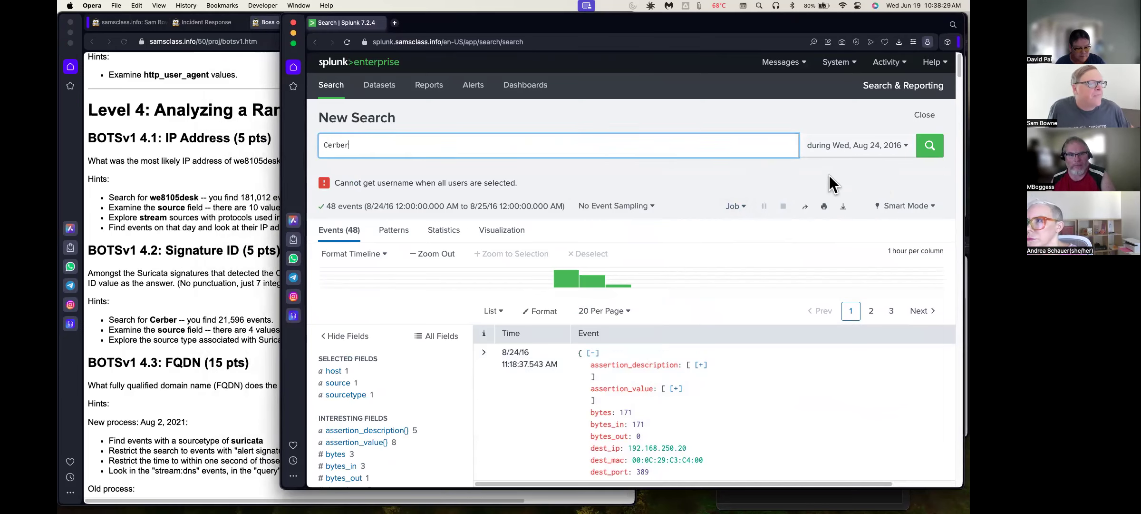
pyautogui.click(929, 152)
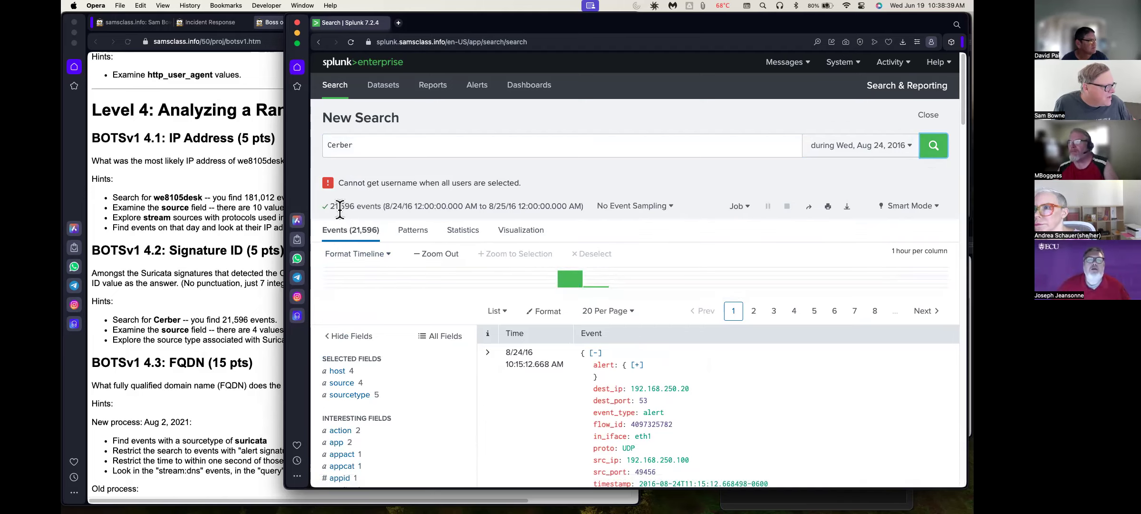
pyautogui.click(343, 383)
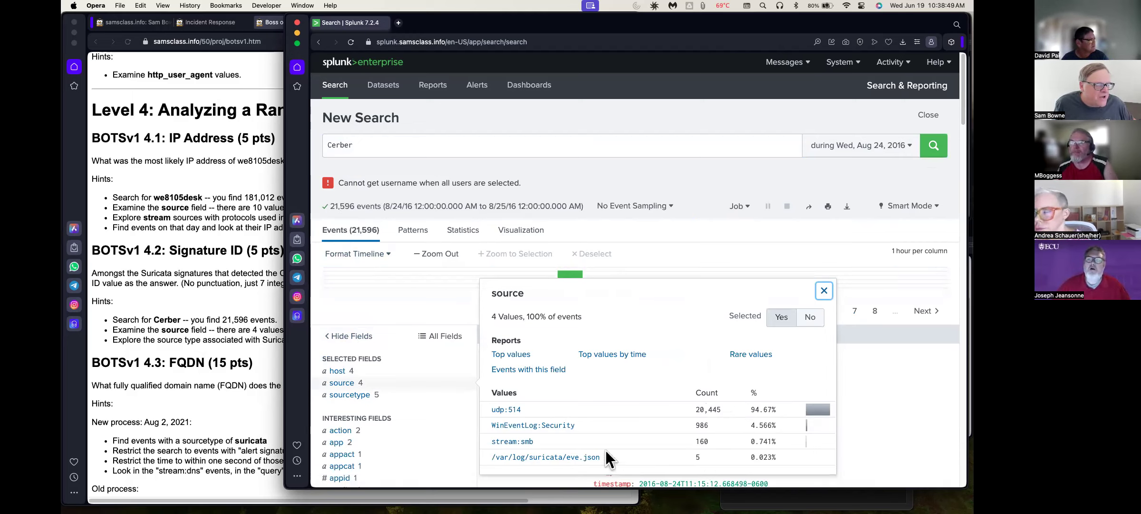
pyautogui.click(559, 457)
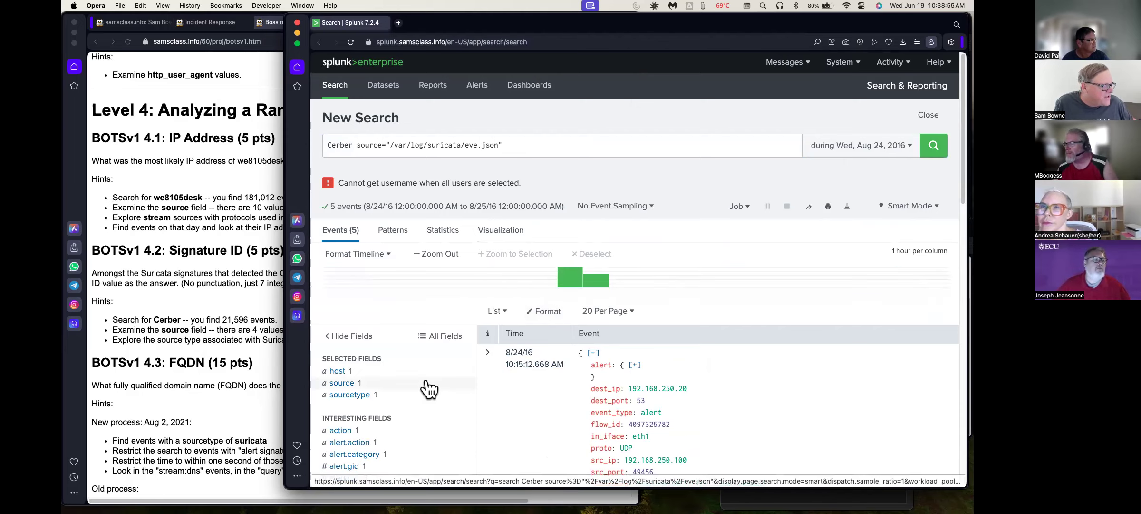
# Recheck question 4.2 and examine the values of the alert.signature_id and alert.signature fields for the least frequent signature
pyautogui.scroll(-5, 428, 387)
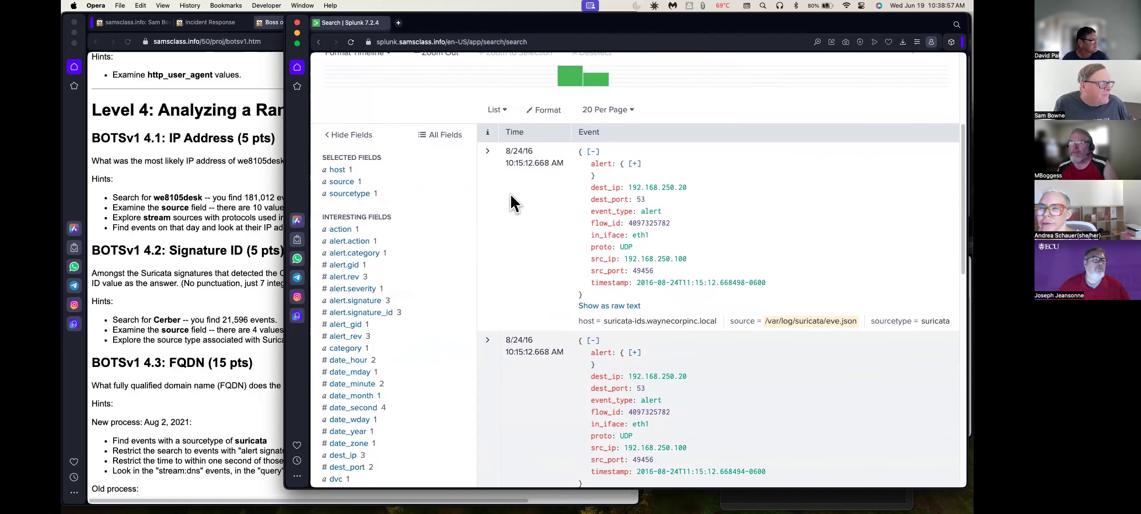
pyautogui.click(195, 344)
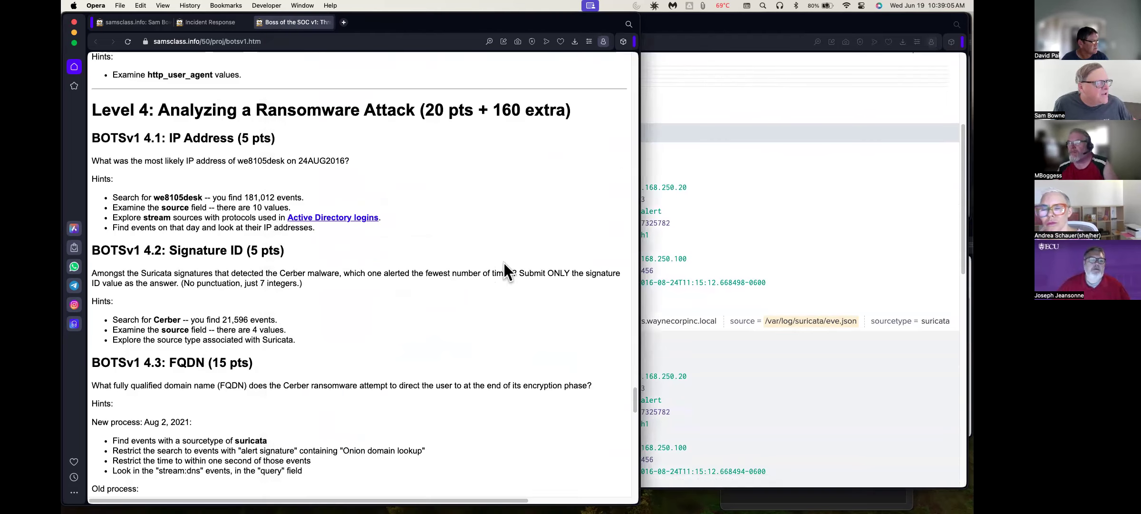
pyautogui.click(790, 171)
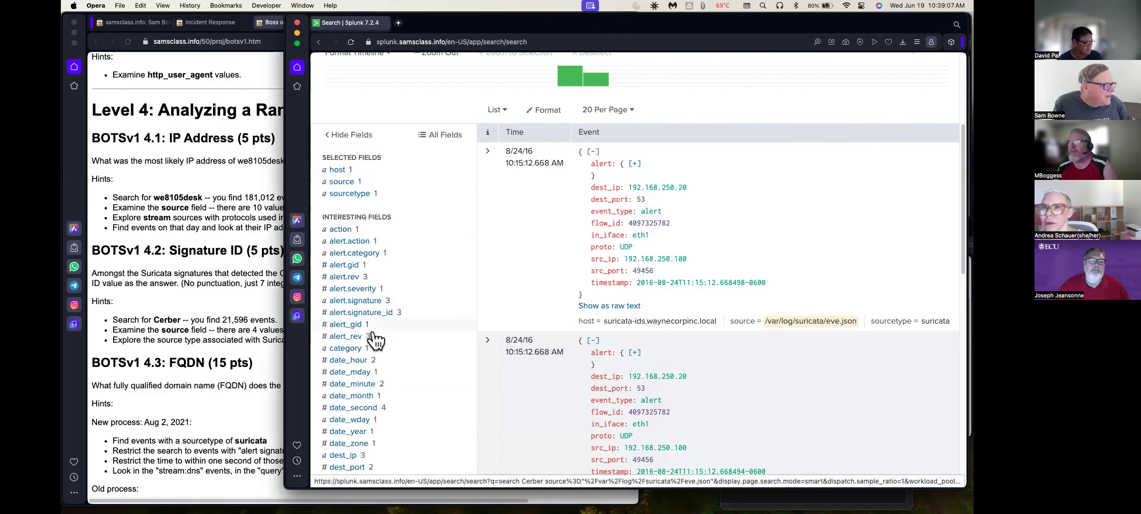
pyautogui.click(360, 312)
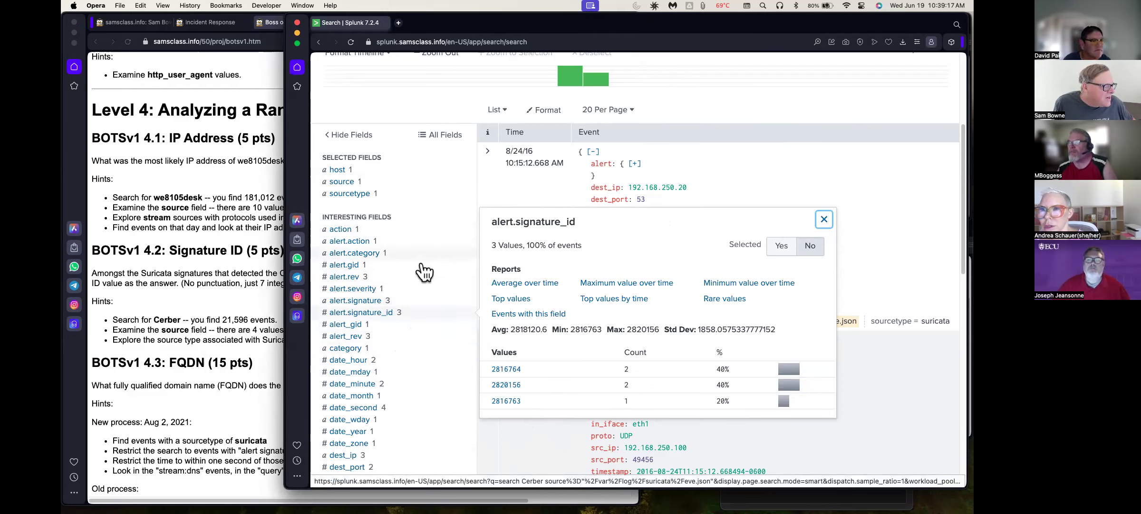
pyautogui.click(360, 301)
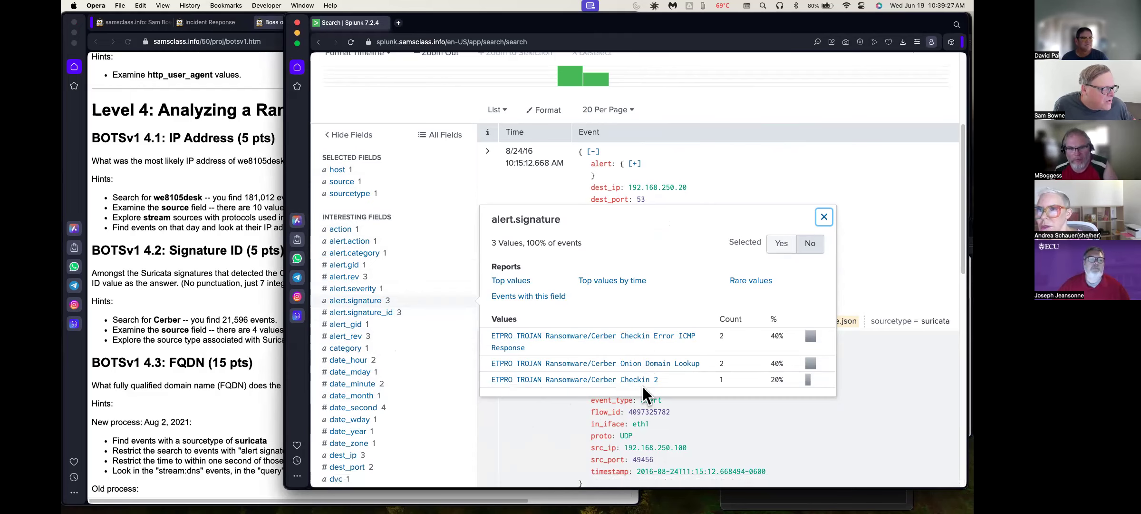
pyautogui.click(437, 265)
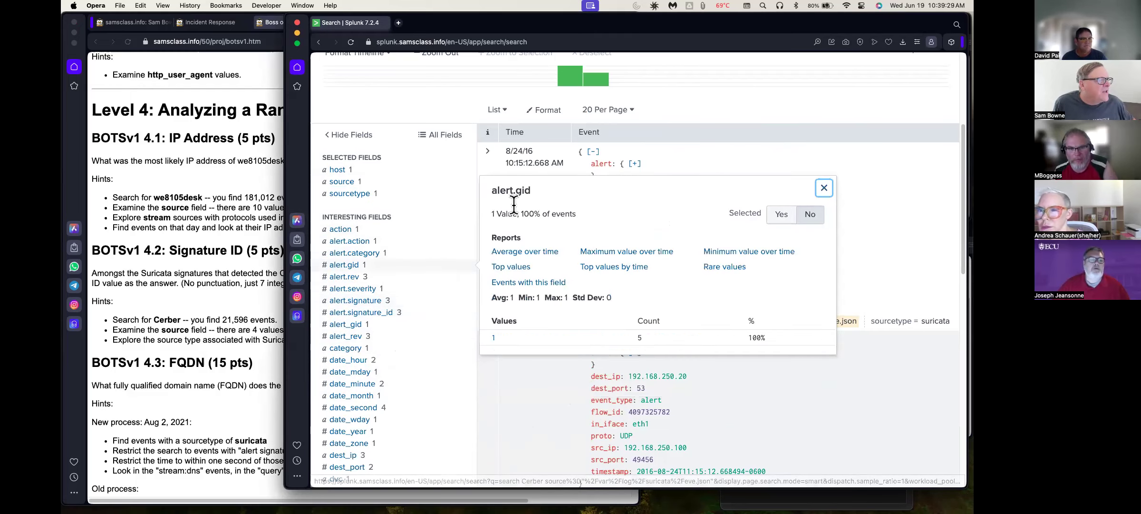
pyautogui.click(824, 188)
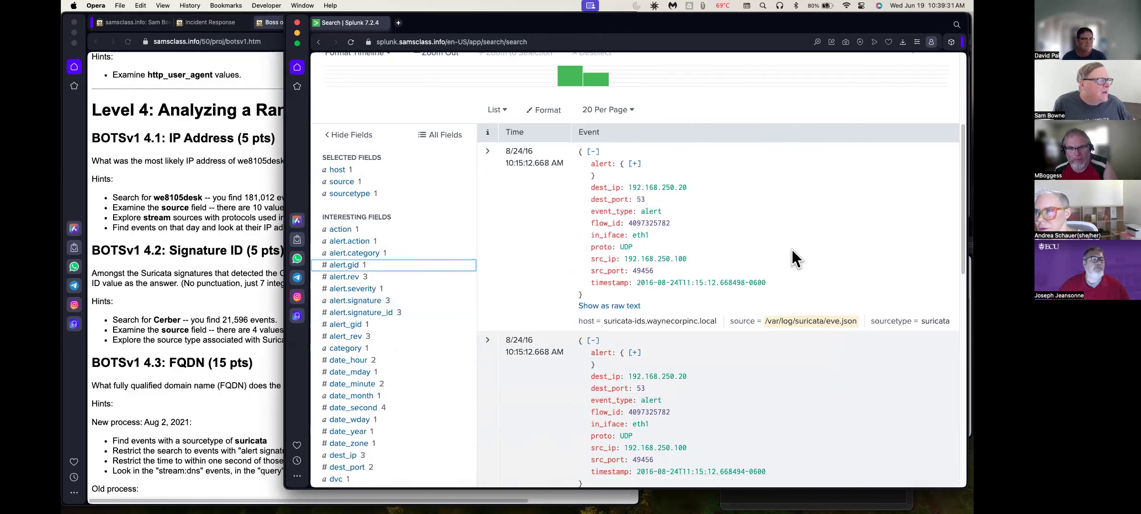
pyautogui.scroll(4, 781, 246)
pyautogui.scroll(-4, 779, 245)
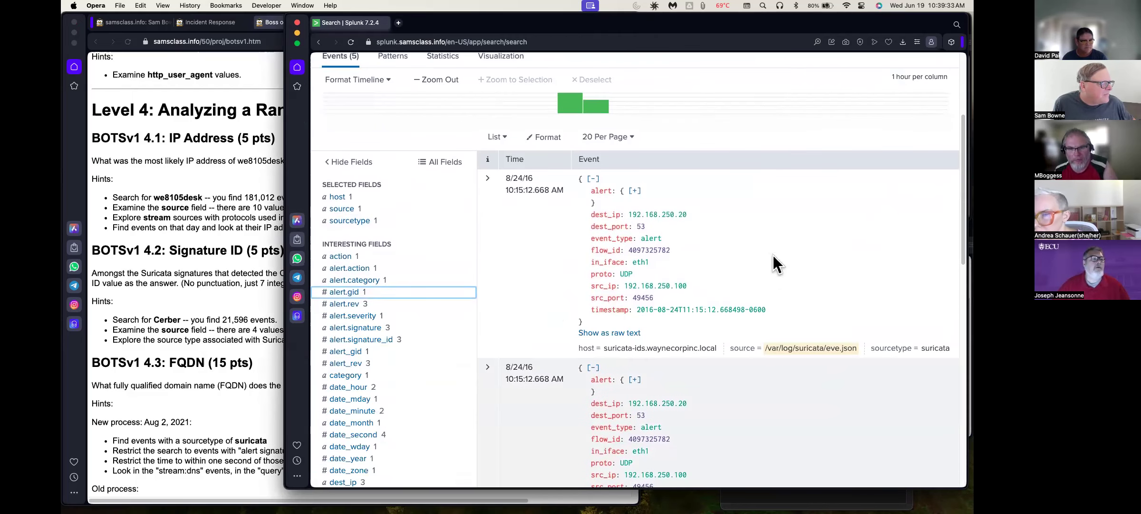
pyautogui.click(355, 328)
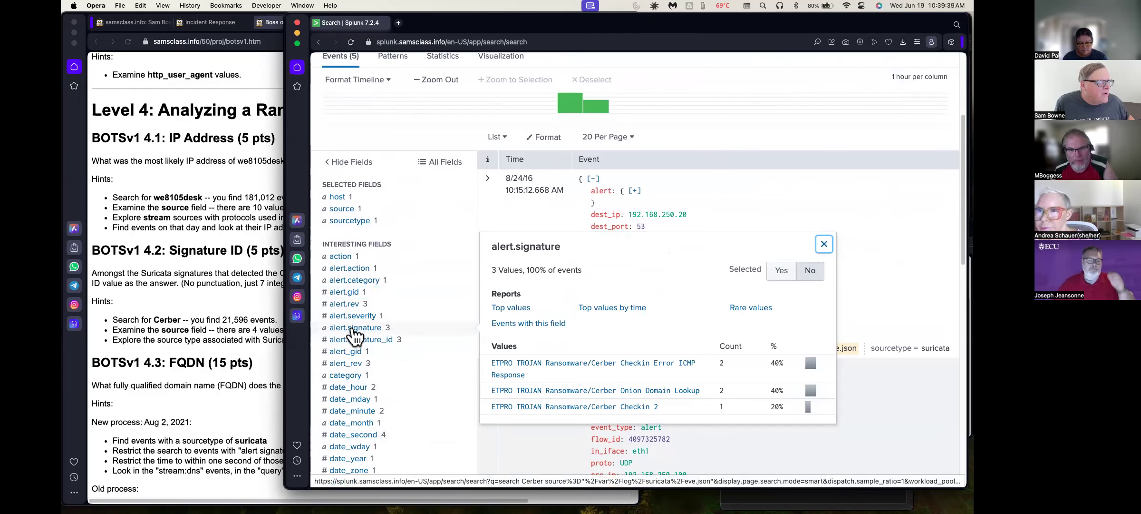
pyautogui.click(355, 330)
# Append "| table _time alert_signature" to the Suricata query and run the search
pyautogui.scroll(4, 372, 295)
pyautogui.click(513, 145)
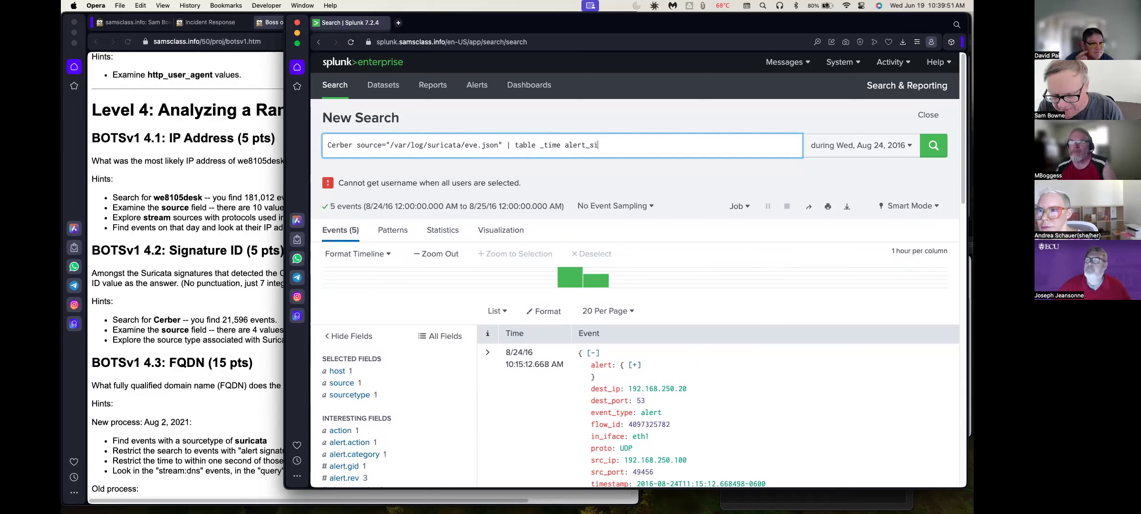
pyautogui.write('ture')
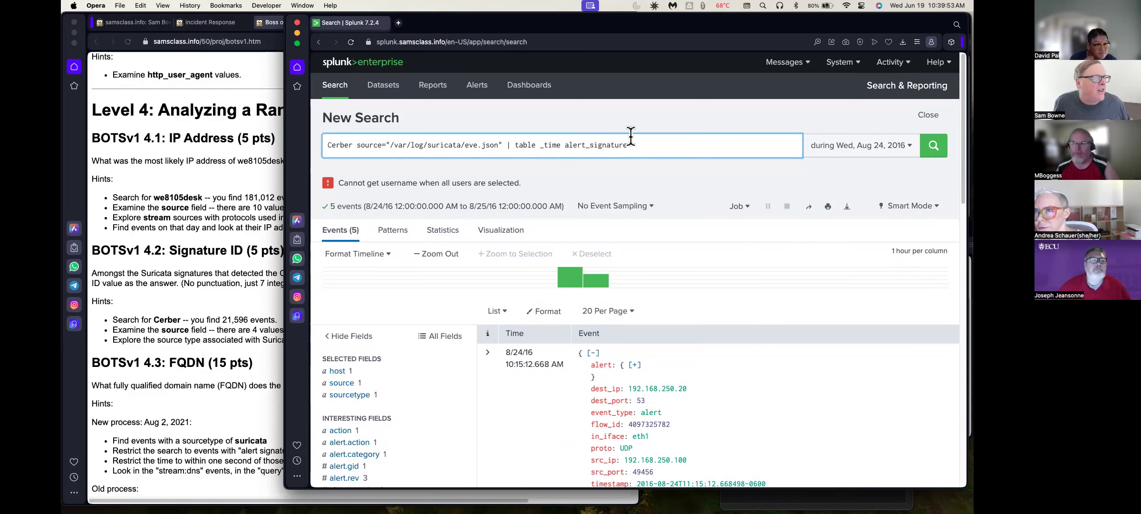
pyautogui.click(933, 148)
pyautogui.click(933, 148)
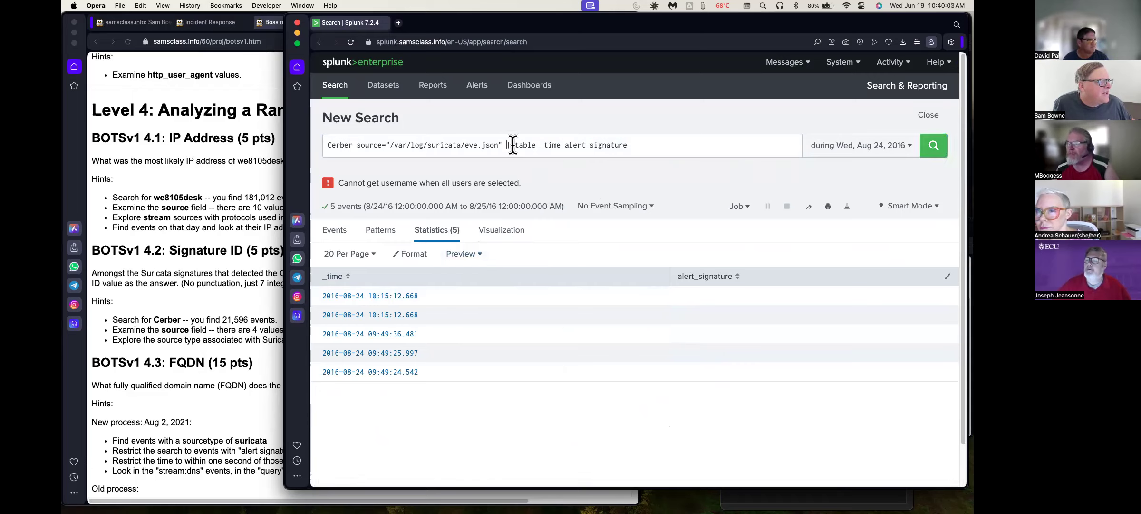
# Cut the table clause from the query, rerun the search, and check the signature field's exact name among the interesting fields
pyautogui.moveTo(507, 145); pyautogui.dragTo(666, 147)
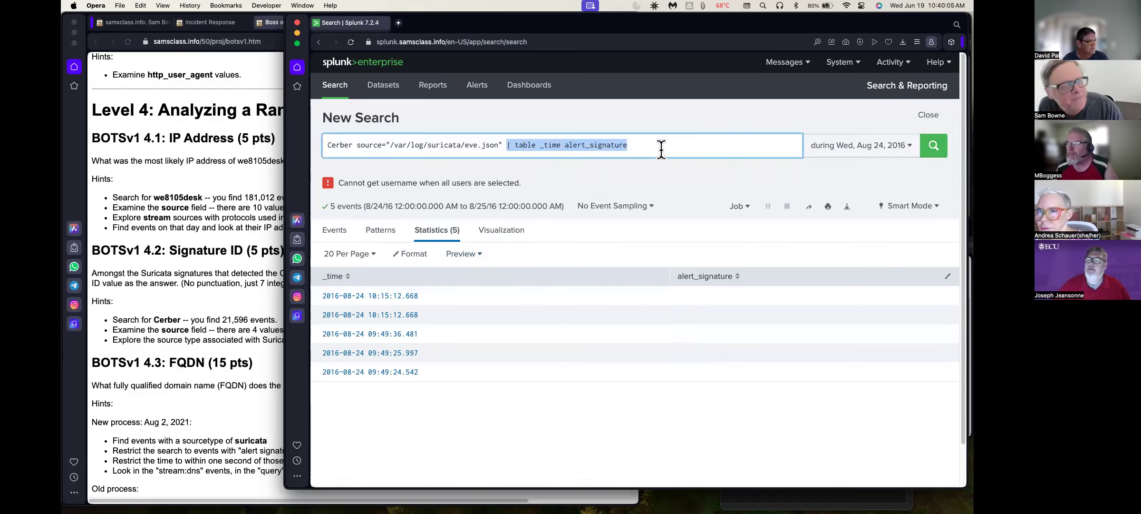
pyautogui.press('BackSpace')
pyautogui.click(934, 145)
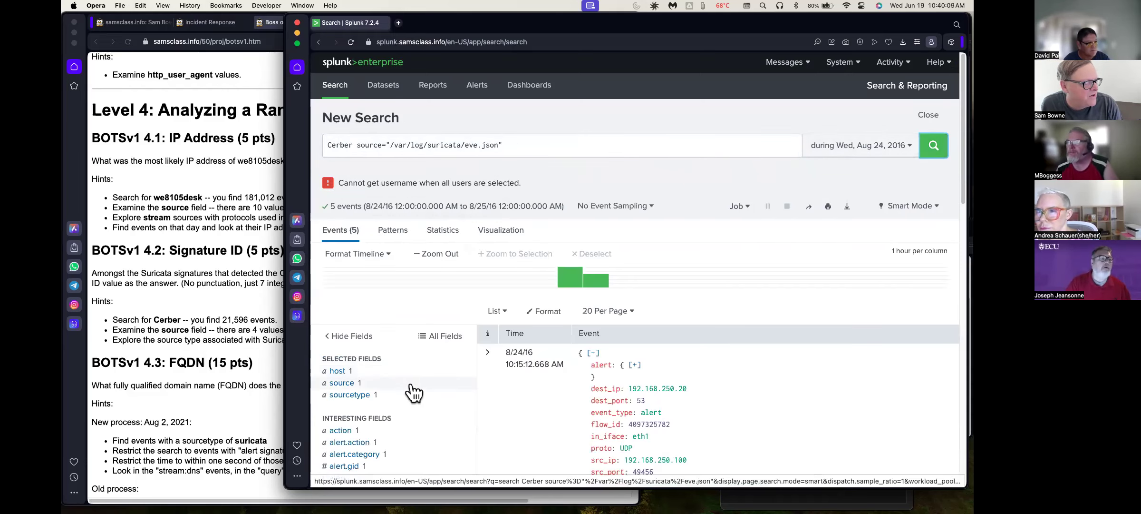
pyautogui.scroll(-5, 409, 394)
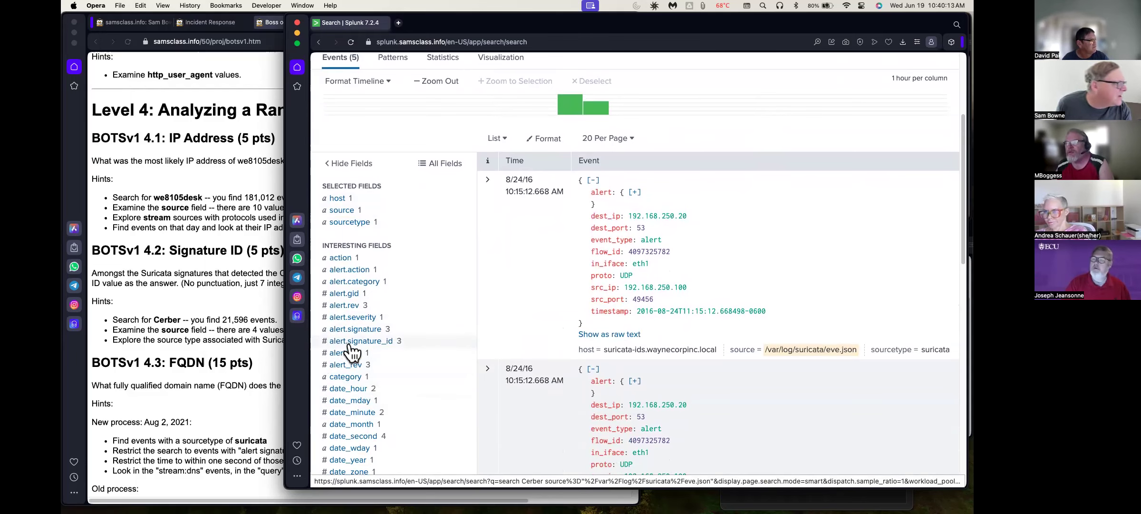
pyautogui.scroll(5, 530, 262)
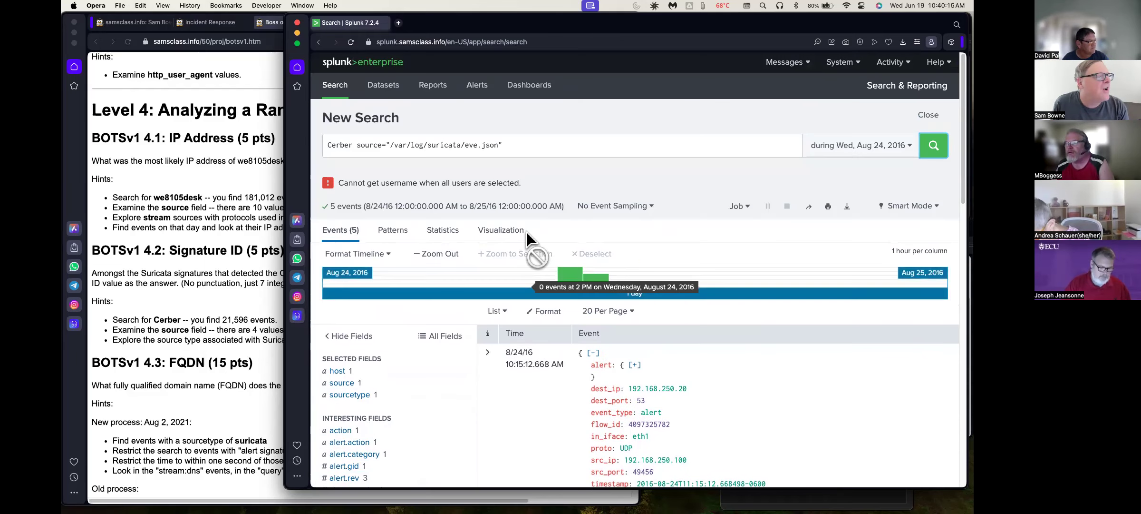
# Paste the table clause back into the query, change its field name to alert.signature, and run the search
pyautogui.click(535, 144)
pyautogui.press('super+v')
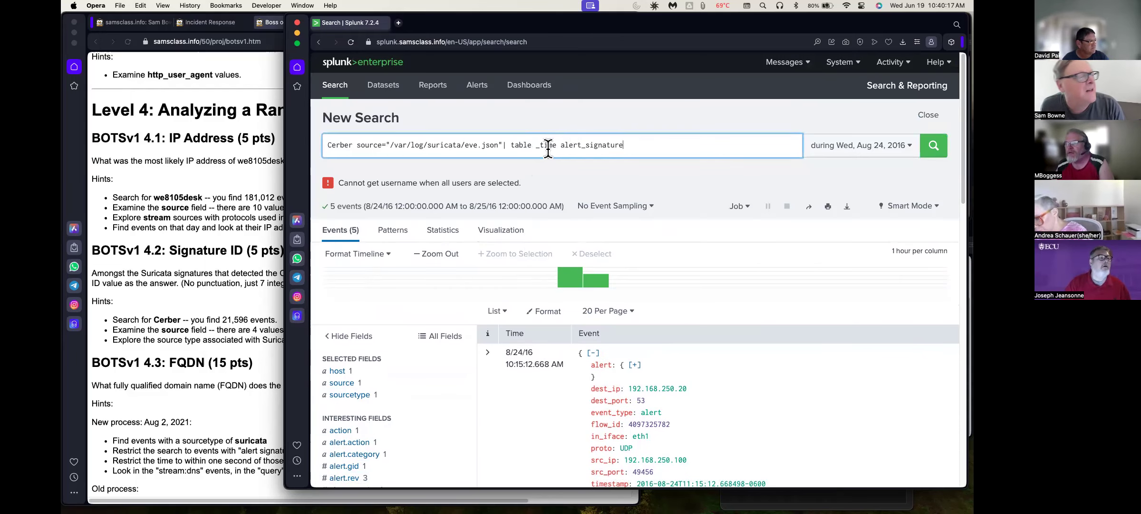
pyautogui.click(584, 145)
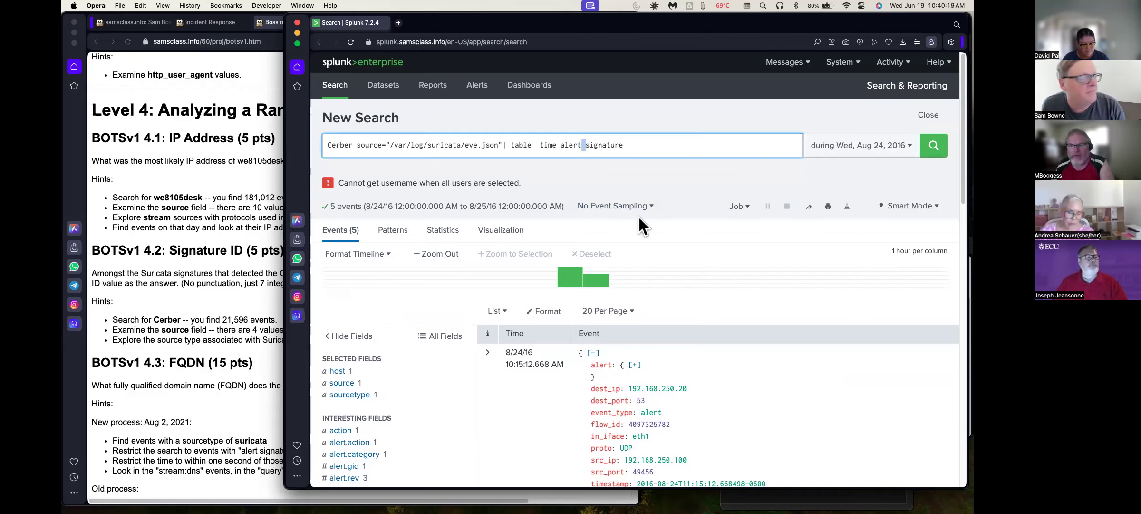
pyautogui.write('.')
pyautogui.click(933, 145)
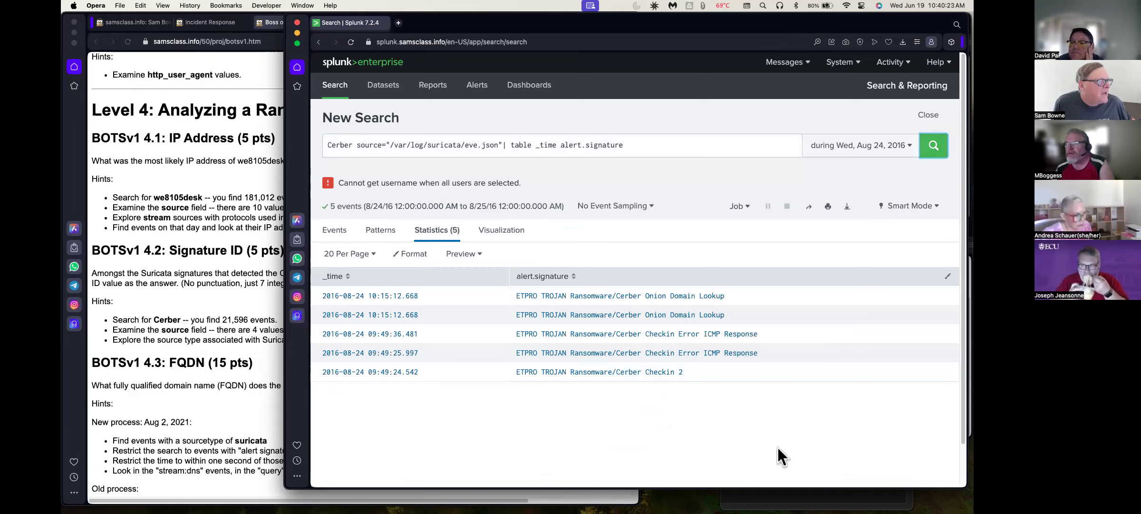
# Sort the results table by _time in ascending order and read the BOTSv1 4.3 FQDN question
pyautogui.click(349, 280)
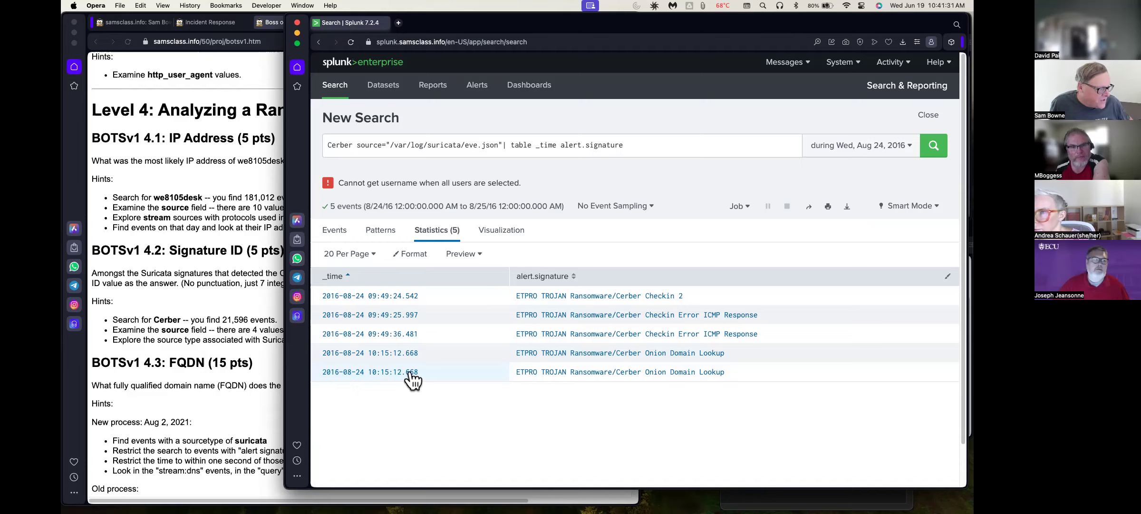
pyautogui.click(218, 391)
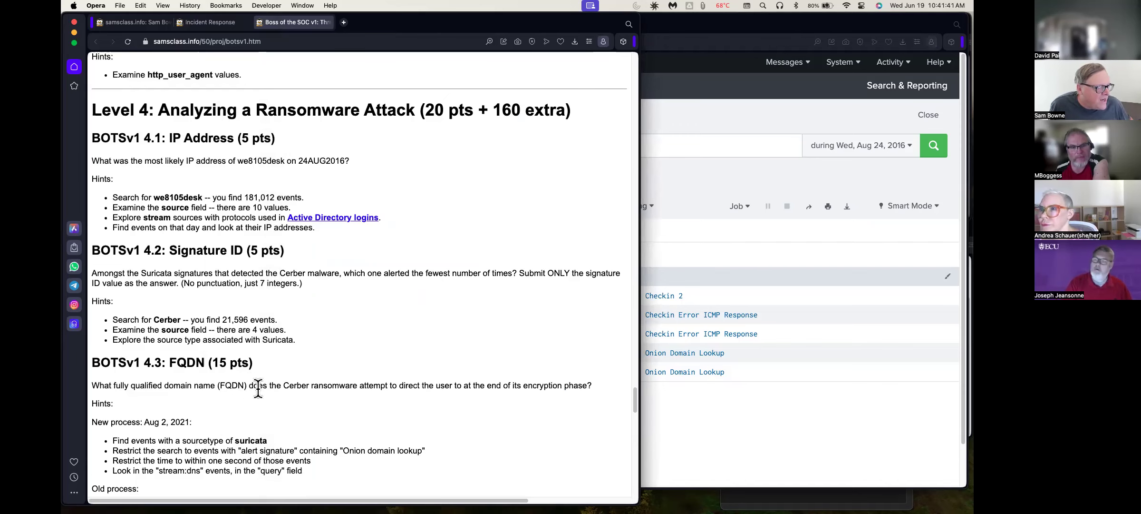
pyautogui.click(741, 449)
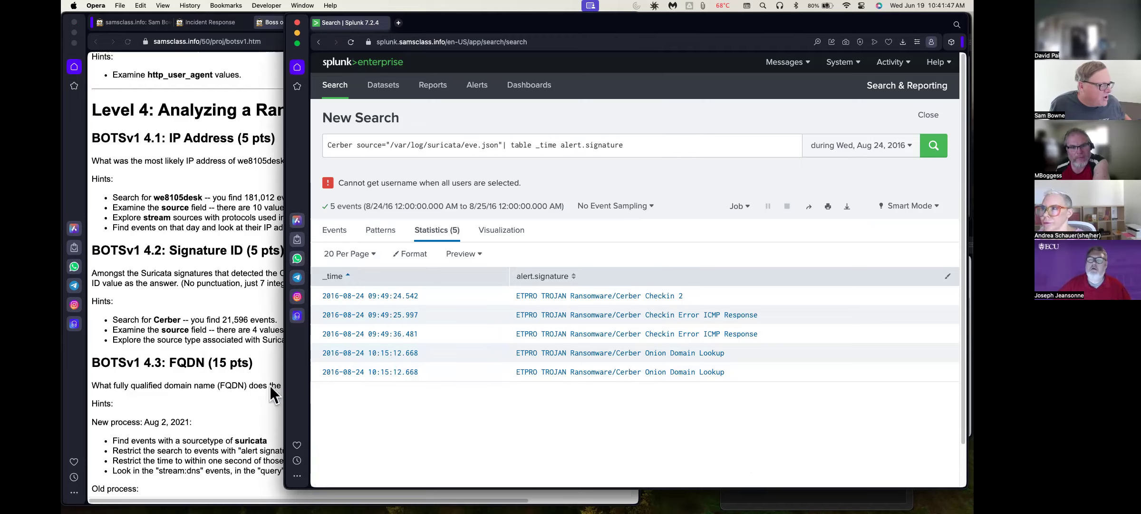
# Read the BOTSv1 4.3 hints and narrow the search to the time range of the 10:15:12.668 Onion Domain Lookup alert
pyautogui.moveTo(234, 460); pyautogui.dragTo(238, 460)
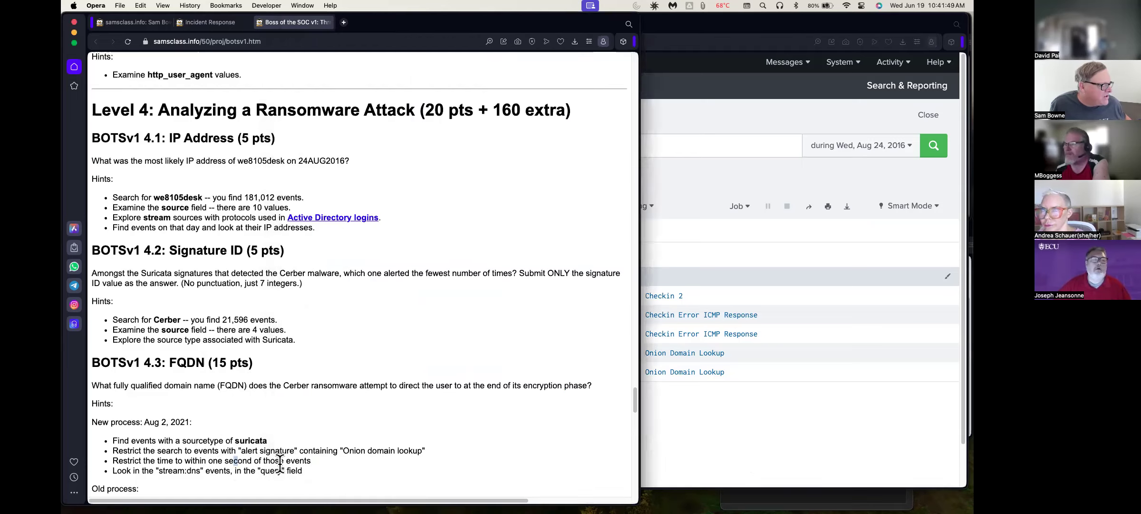
pyautogui.click(309, 459)
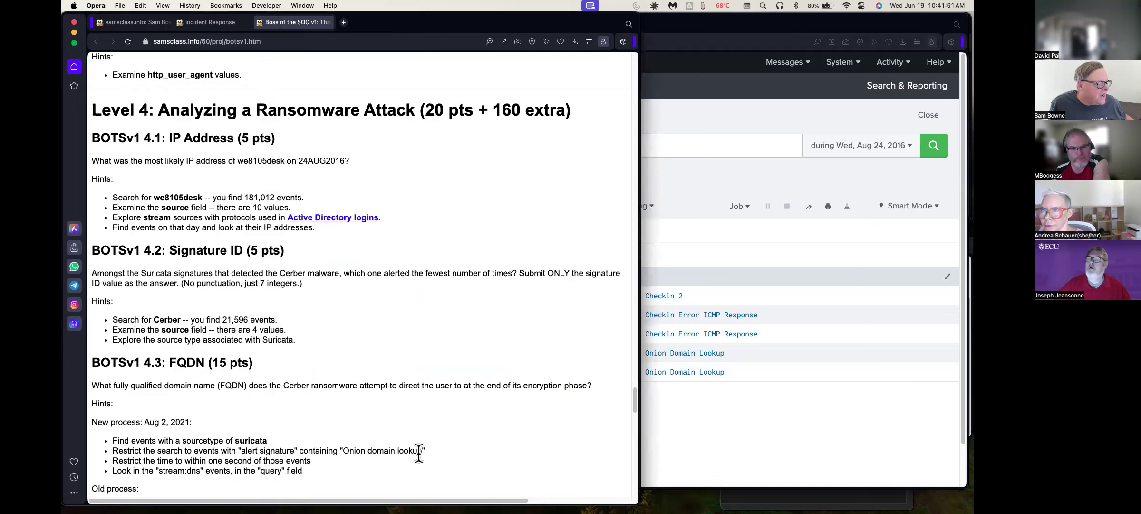
pyautogui.click(665, 421)
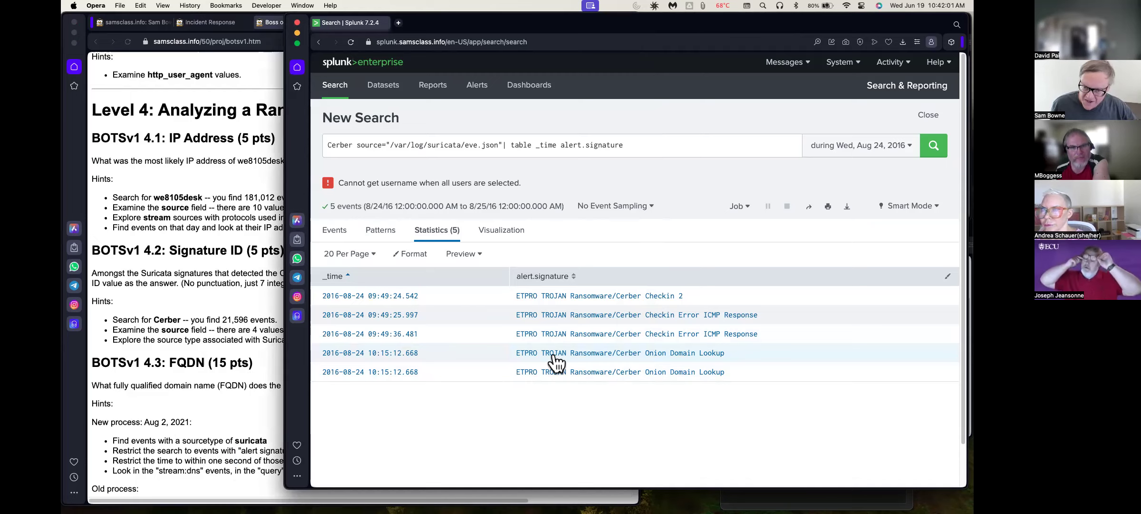
pyautogui.click(362, 354)
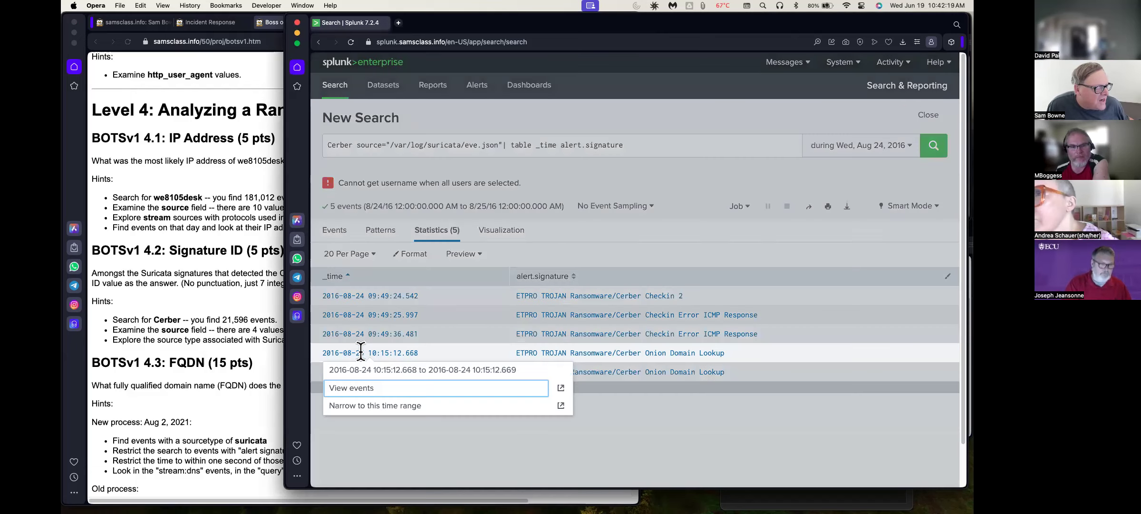
pyautogui.click(404, 405)
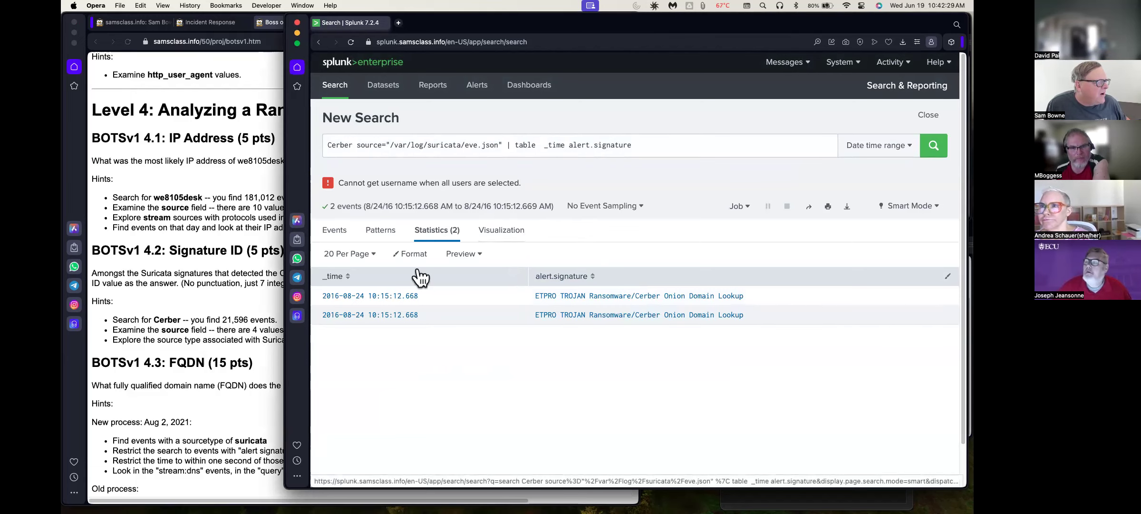
# Compare the Onion Domain Lookup alert's time range options with the hint about restricting the time to within one second
pyautogui.click(398, 295)
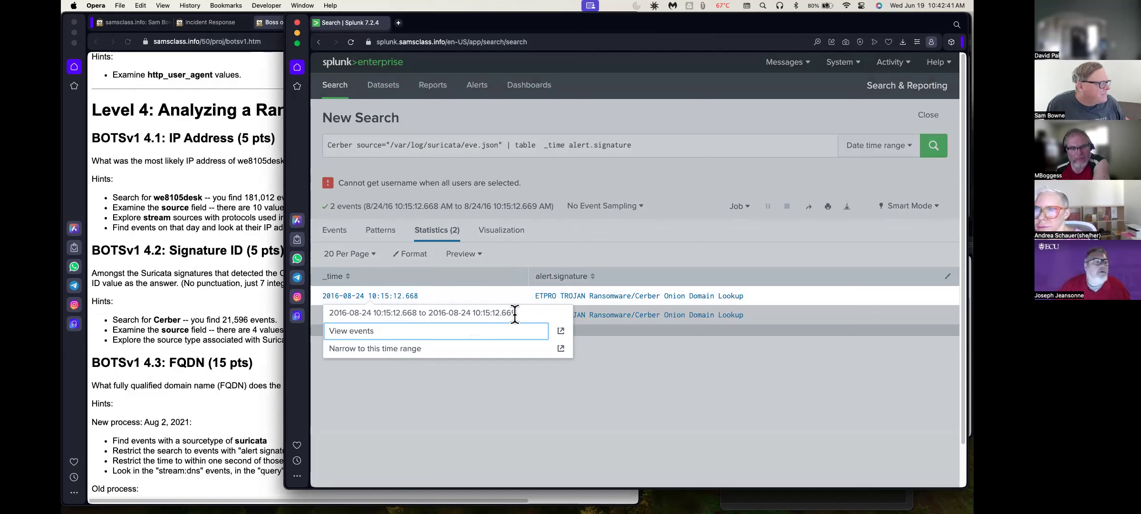
pyautogui.click(179, 464)
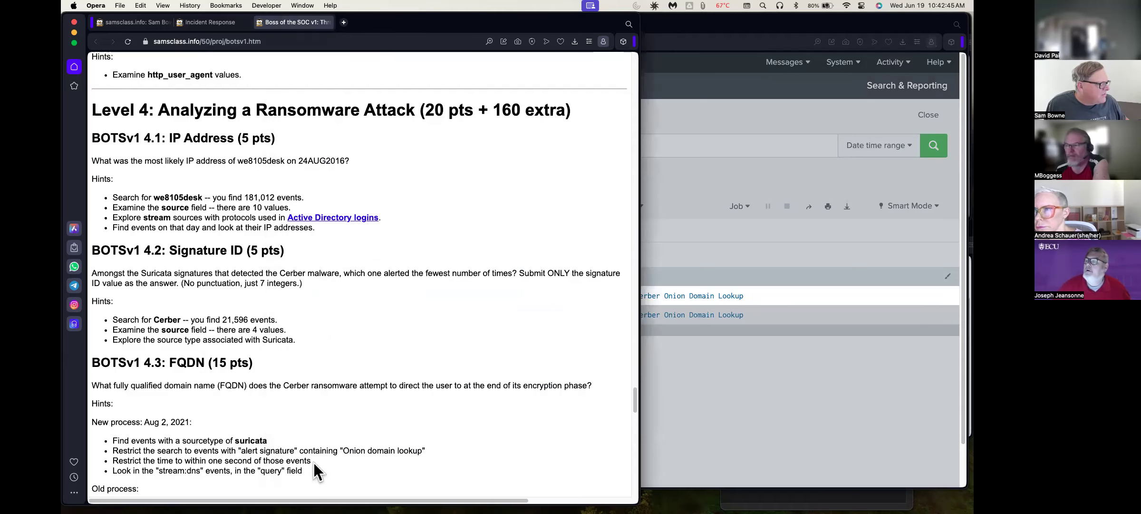
pyautogui.click(823, 380)
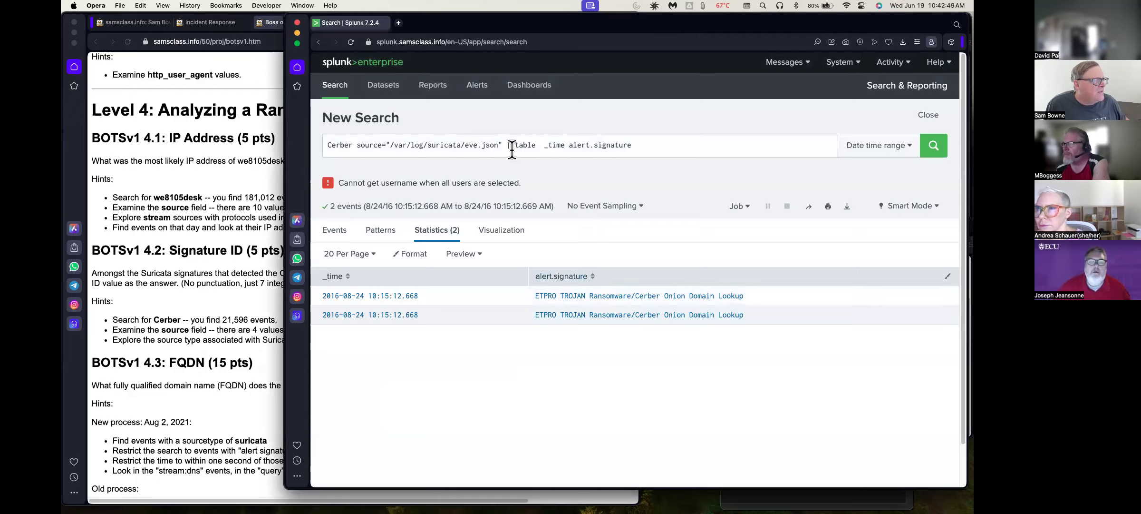
# Remove the table clause from the Cerber Suricata query and rerun the search
pyautogui.moveTo(502, 145); pyautogui.dragTo(756, 143)
pyautogui.click(528, 145)
pyautogui.press('BackSpace')
pyautogui.press('Return')
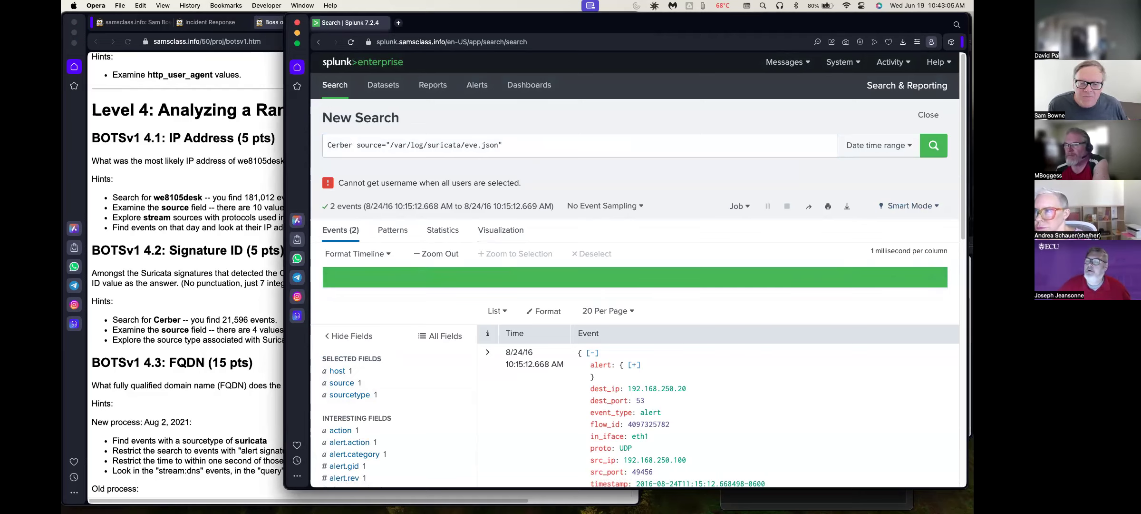
# Restrict the search to nearby events within +/- 1 second of the second Cerber alert event's time
pyautogui.scroll(-5, 635, 285)
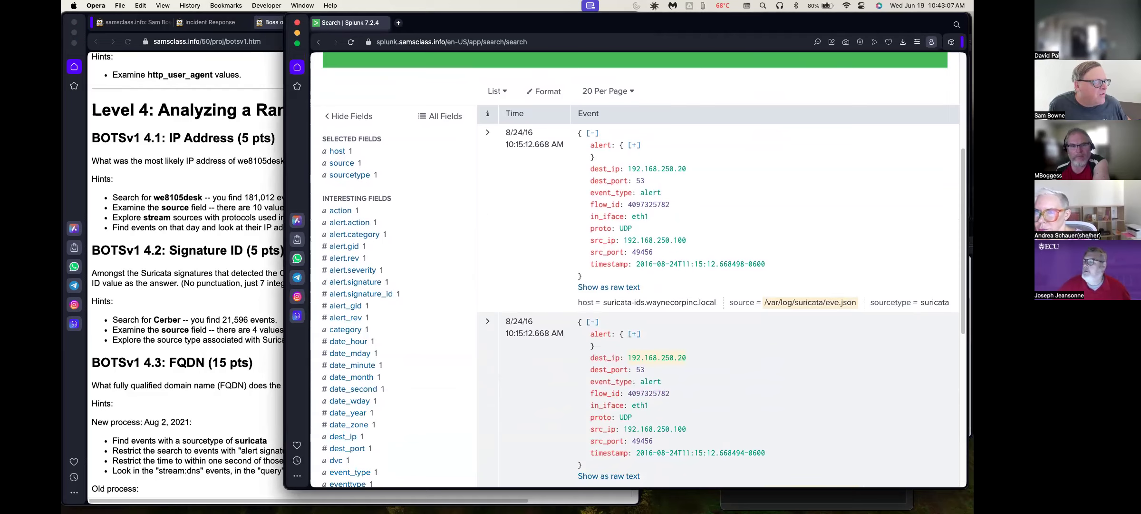
pyautogui.scroll(-3, 635, 285)
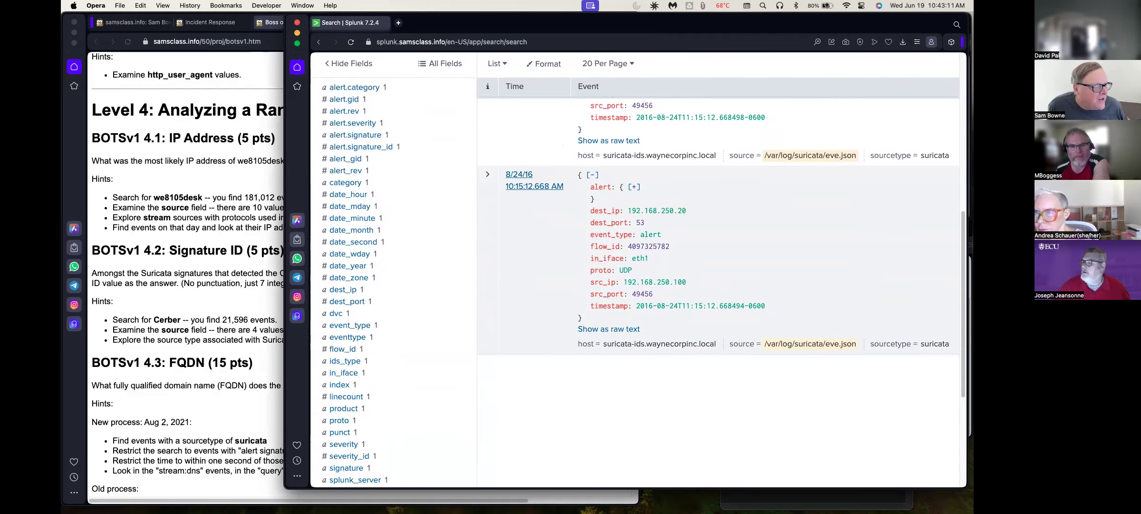
pyautogui.click(534, 186)
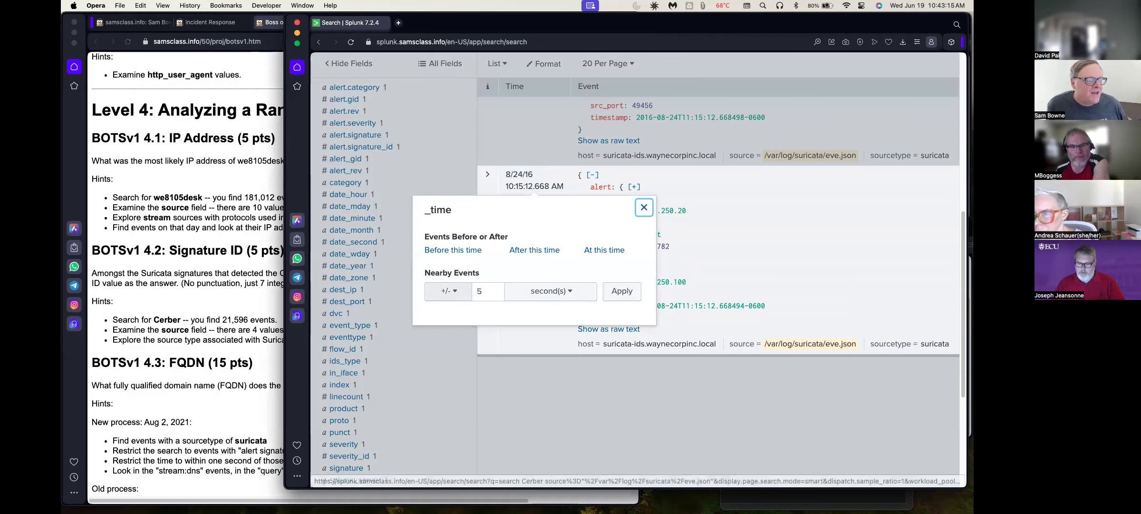
pyautogui.click(481, 291)
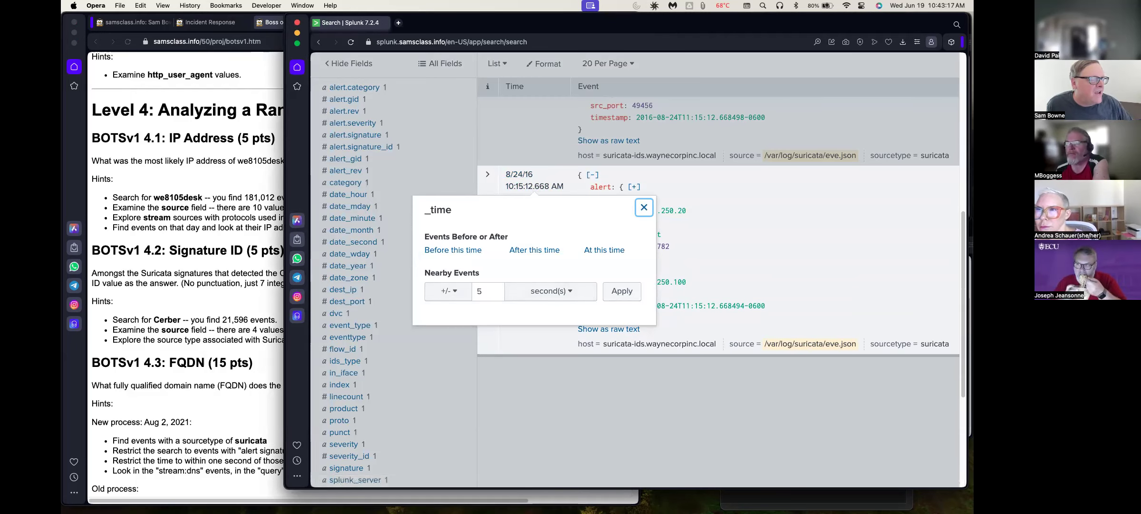
pyautogui.press('BackSpace')
pyautogui.write('1')
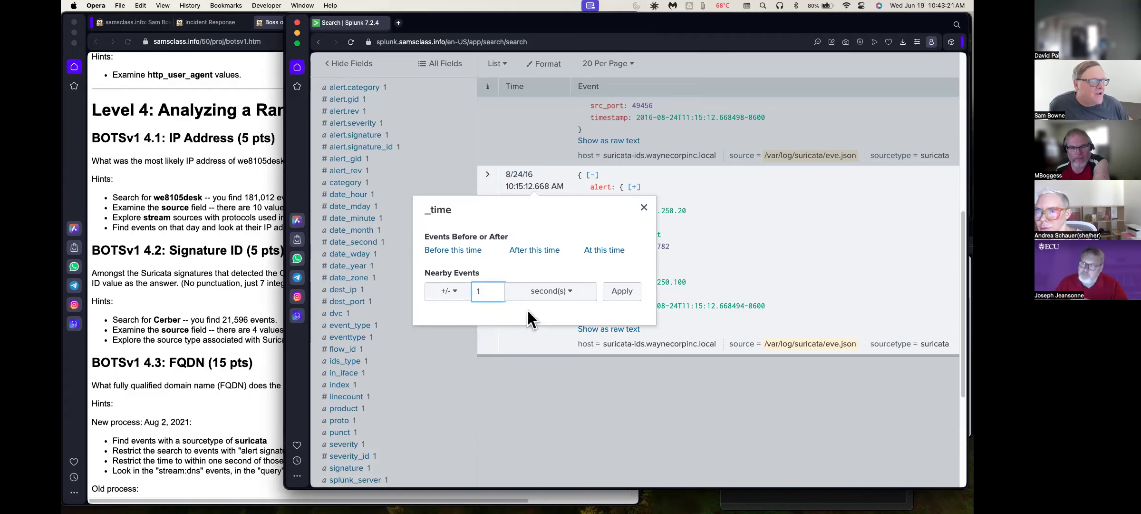
pyautogui.click(619, 299)
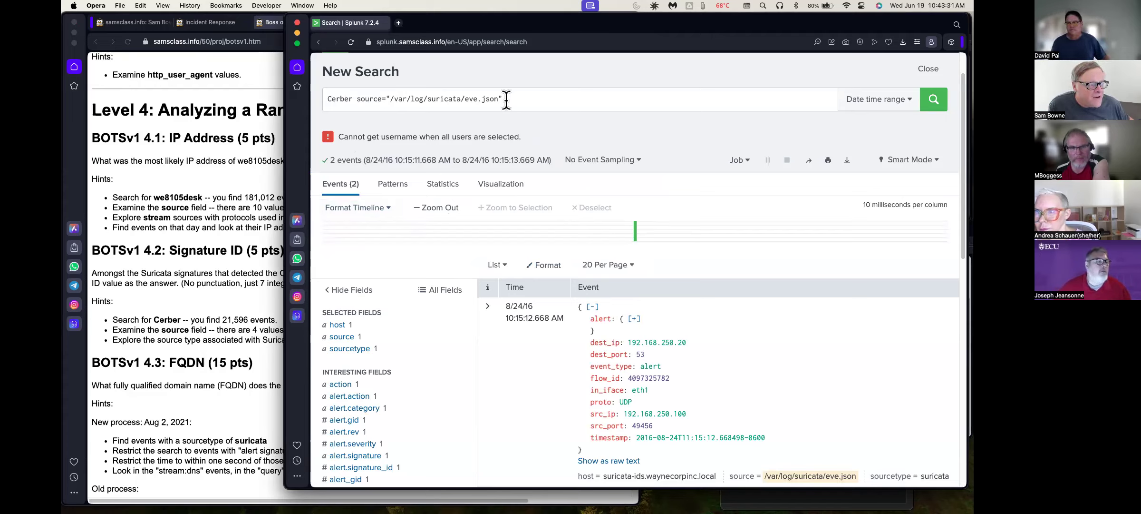
# Replace the Cerber Suricata query with * and run the search over the same time range
pyautogui.moveTo(507, 100); pyautogui.dragTo(316, 101)
pyautogui.press('BackSpace')
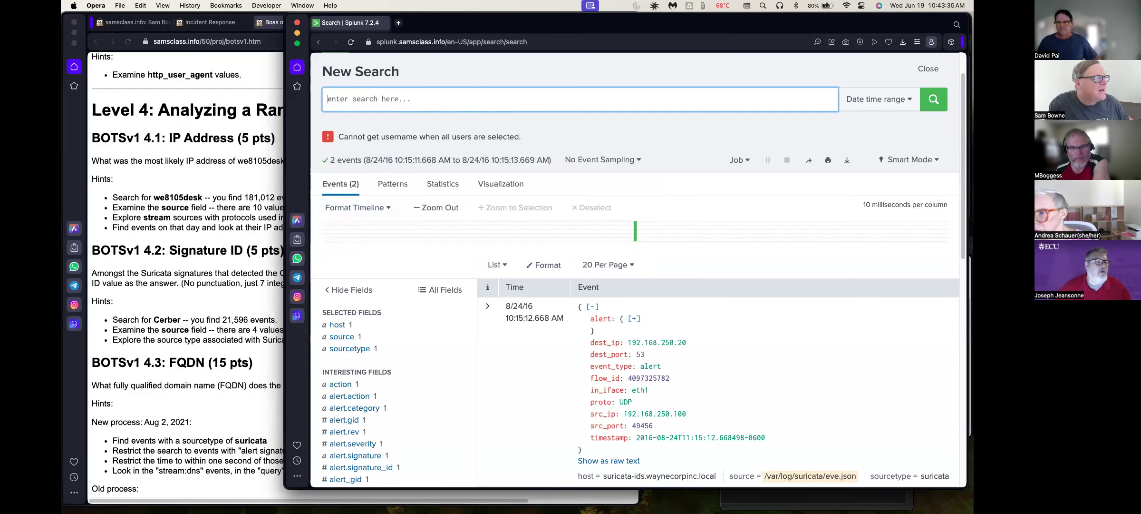
pyautogui.click(934, 101)
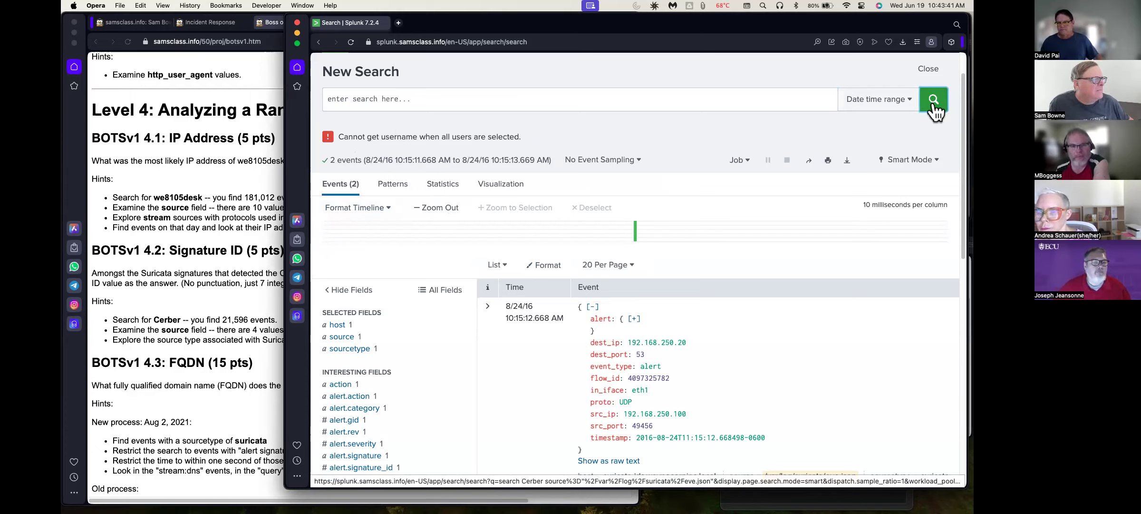
pyautogui.click(435, 101)
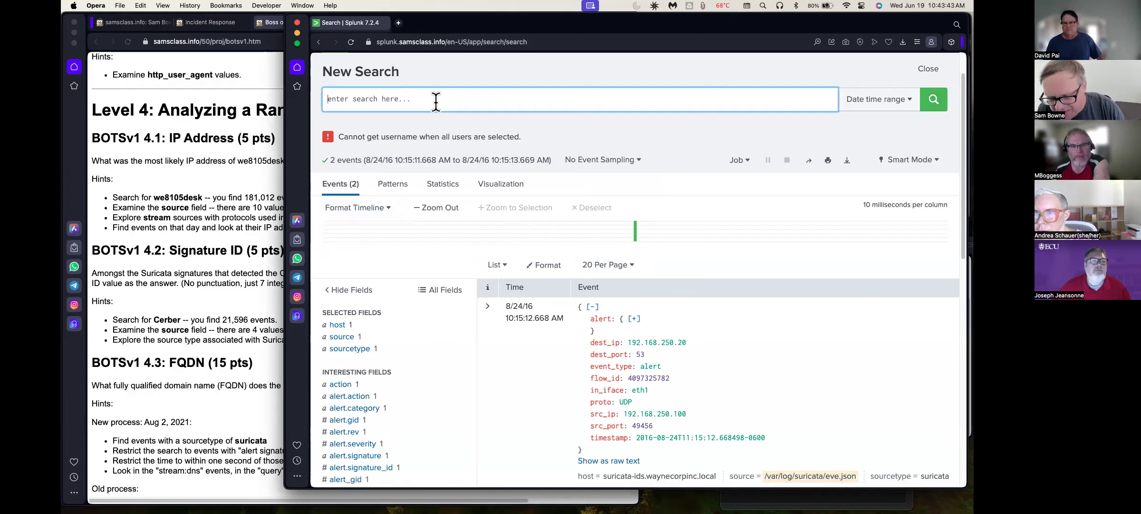
pyautogui.write('*')
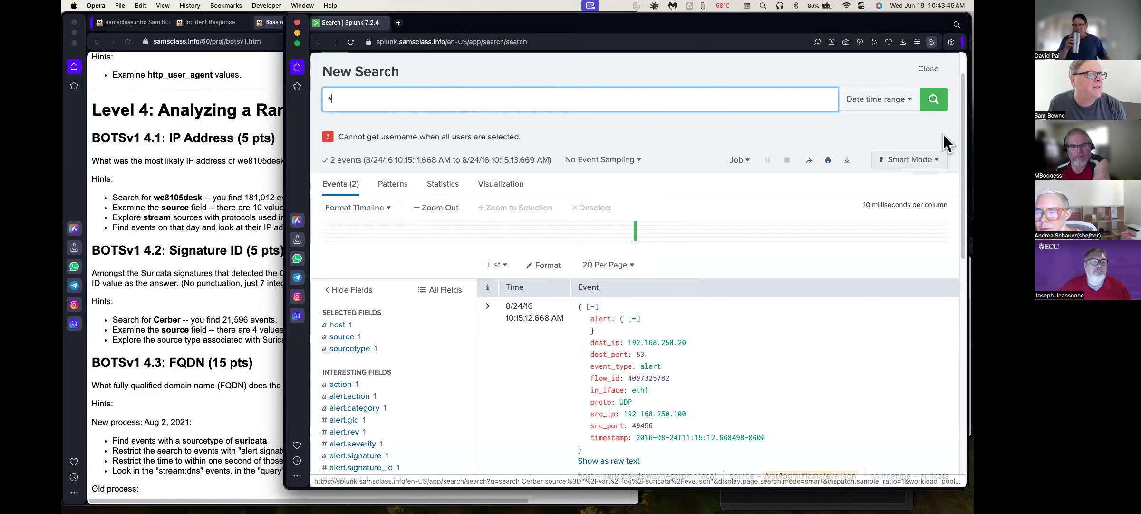
pyautogui.click(933, 100)
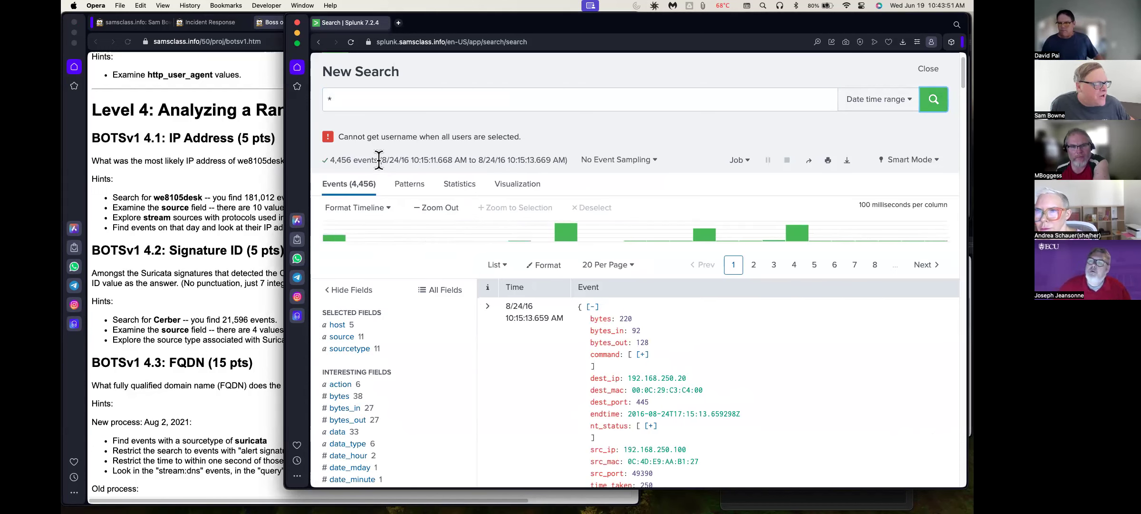
# Filter the events to source stream:dns and list the values of the query field
pyautogui.click(338, 337)
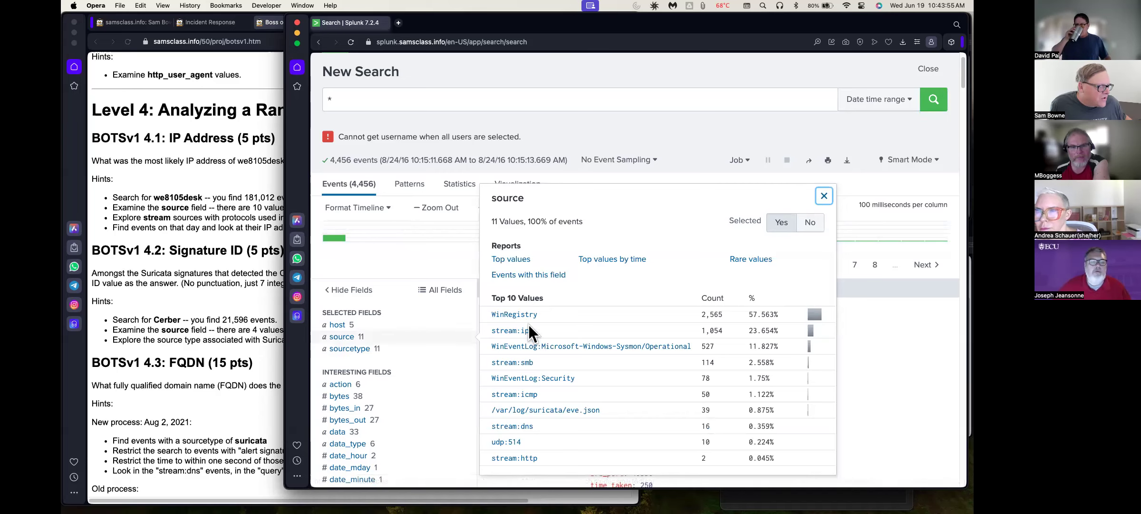
pyautogui.click(518, 427)
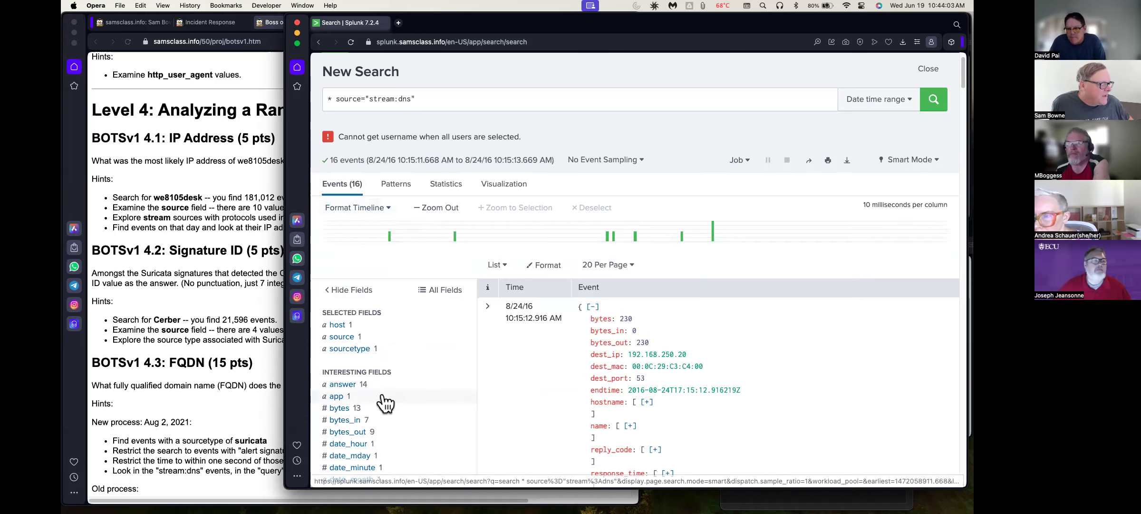
pyautogui.scroll(-2, 383, 403)
pyautogui.scroll(-3, 384, 403)
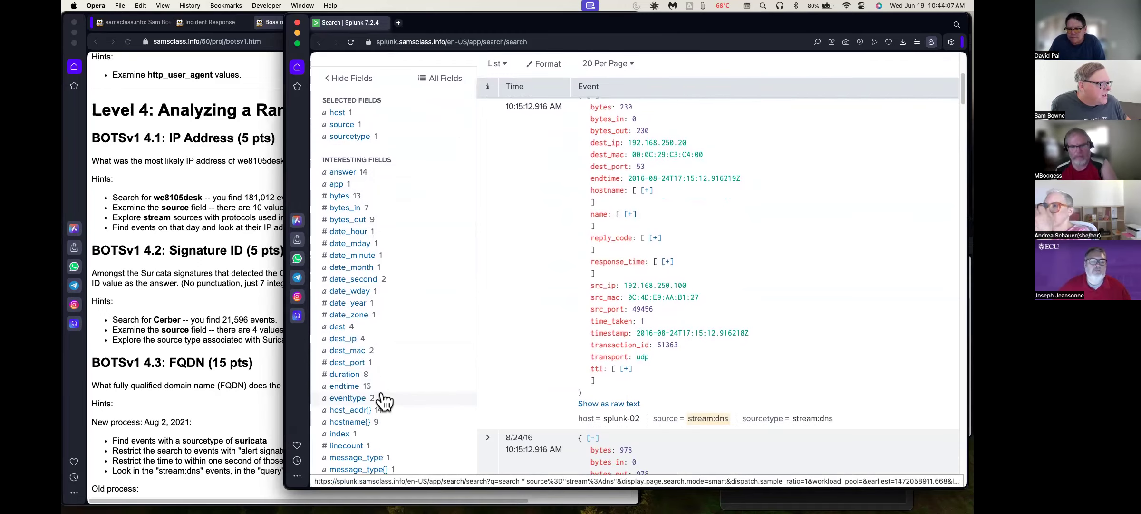
pyautogui.scroll(-5, 356, 395)
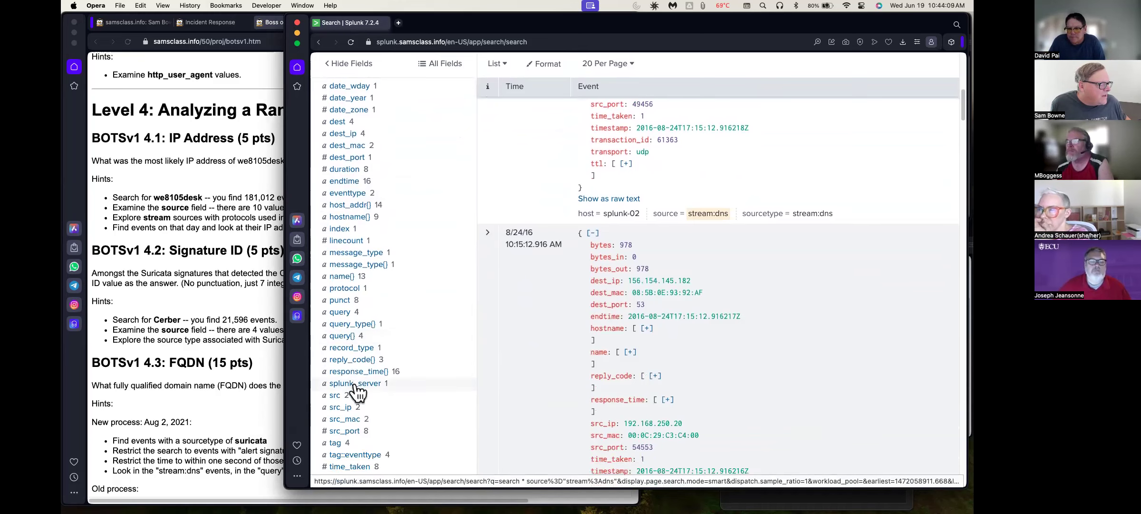
pyautogui.click(341, 314)
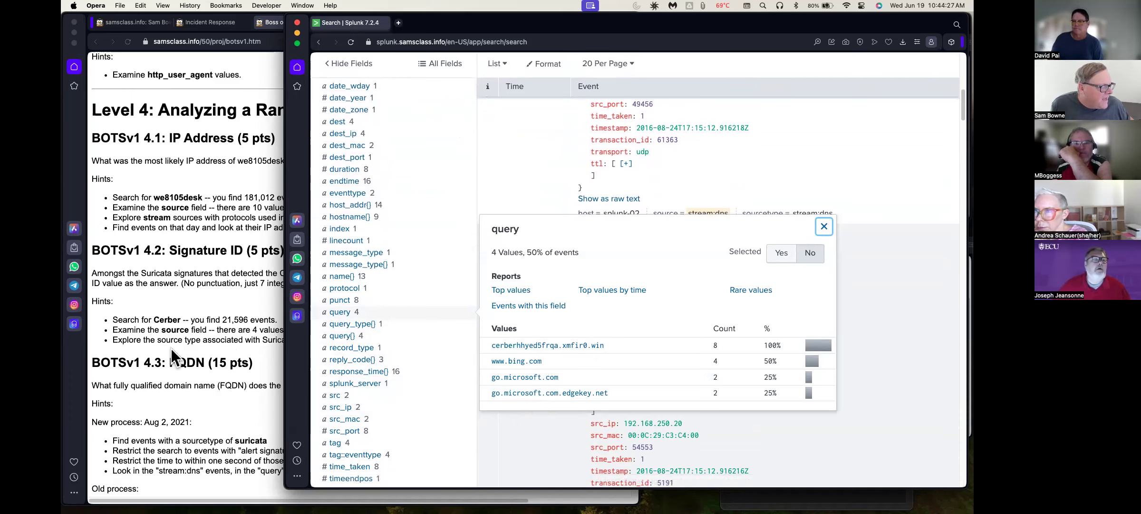
# Read the BOTSv1 4.4 Suspicious Domain question and hints, and return to the stream:dns search
pyautogui.click(187, 352)
pyautogui.scroll(-10, 252, 371)
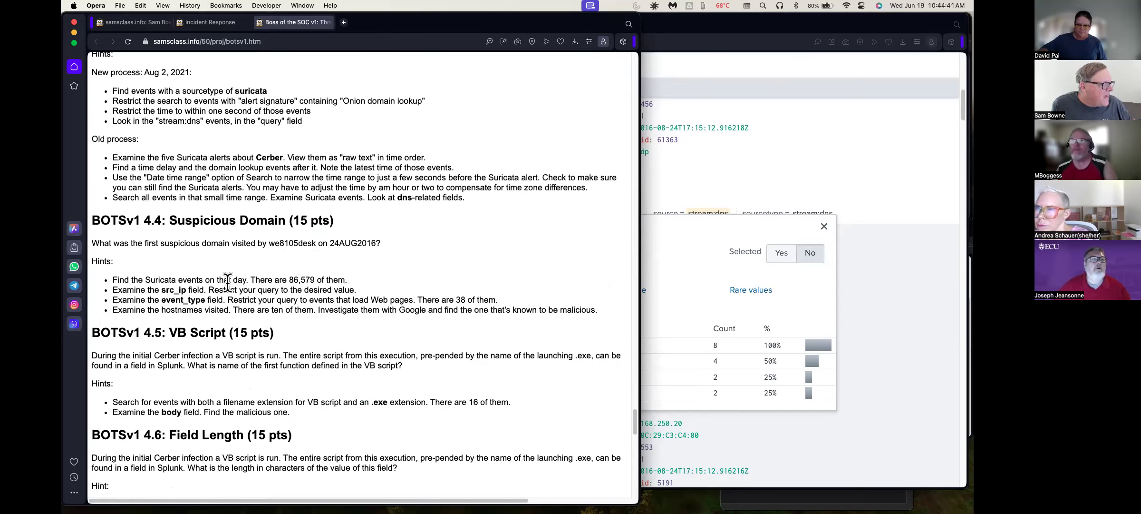
pyautogui.click(890, 149)
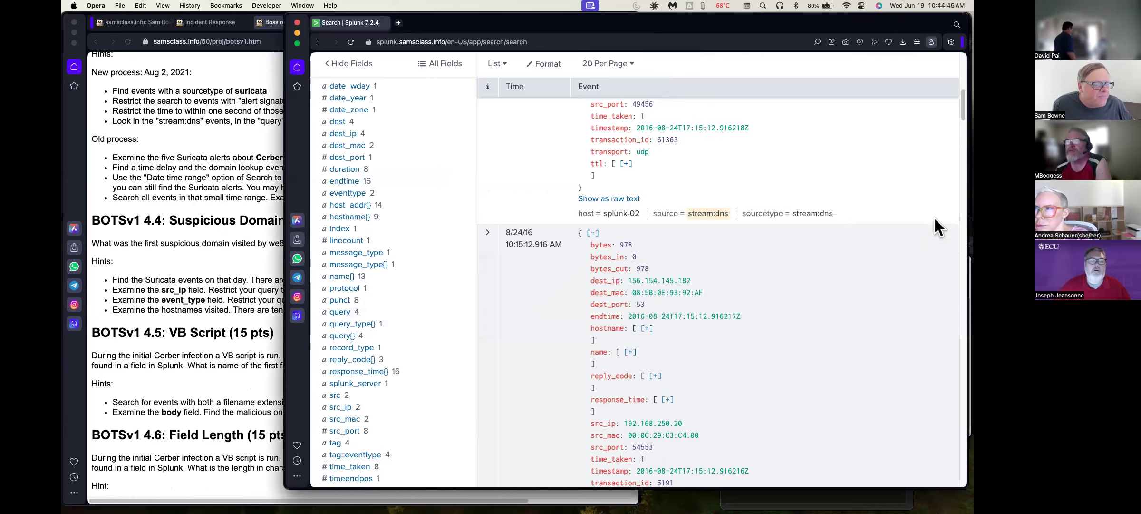
pyautogui.scroll(15, 889, 224)
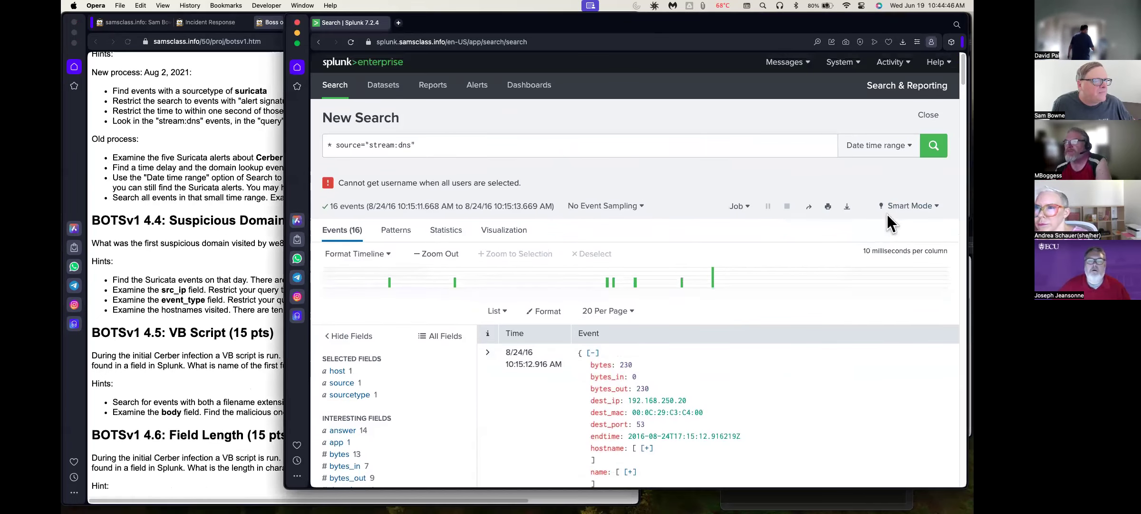
# Try to clear the start and end times of the search's date and time range
pyautogui.click(911, 151)
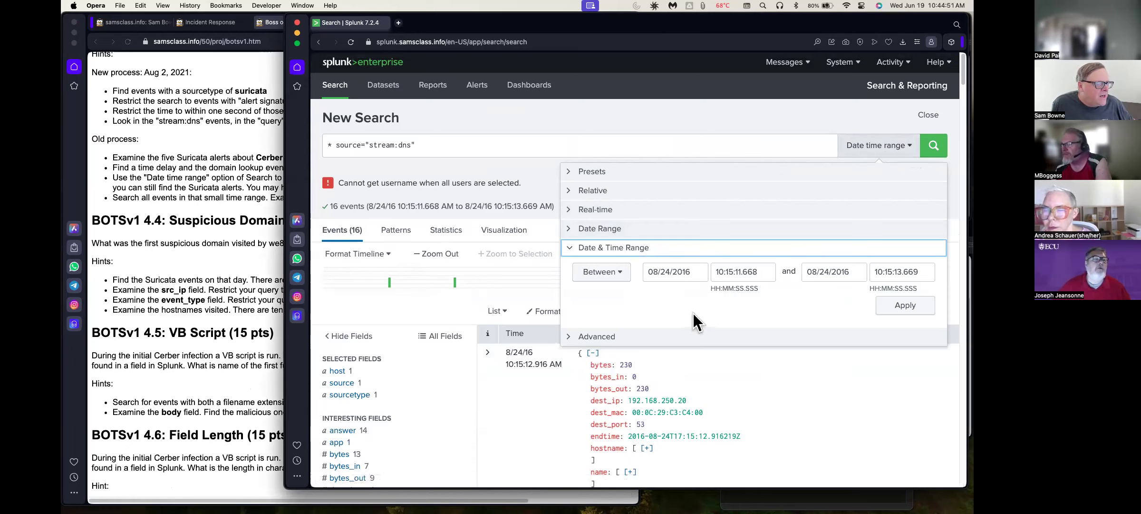
pyautogui.moveTo(714, 272); pyautogui.dragTo(767, 271)
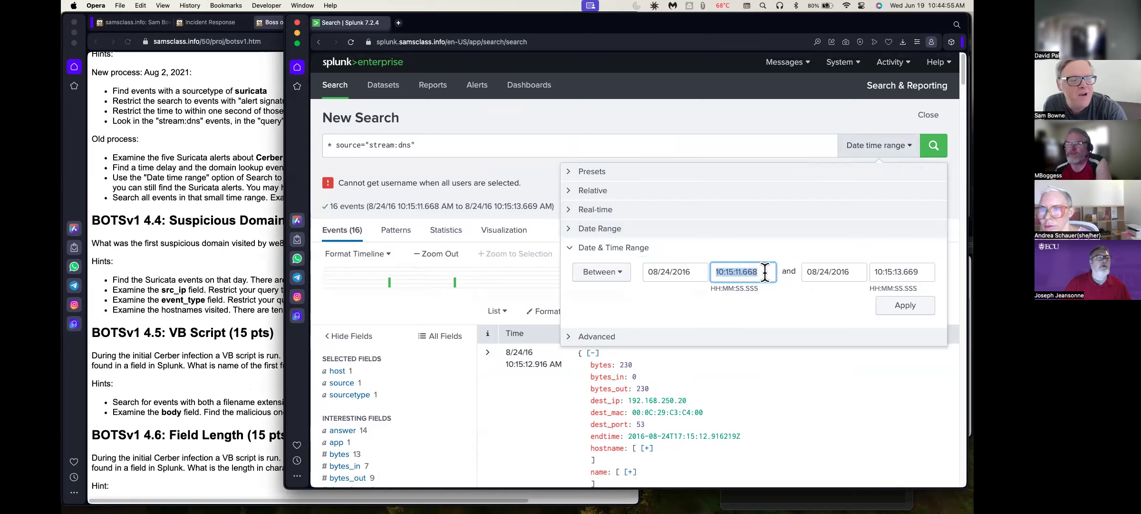
pyautogui.press('BackSpace')
pyautogui.moveTo(875, 305); pyautogui.dragTo(942, 310)
pyautogui.press('BackSpace')
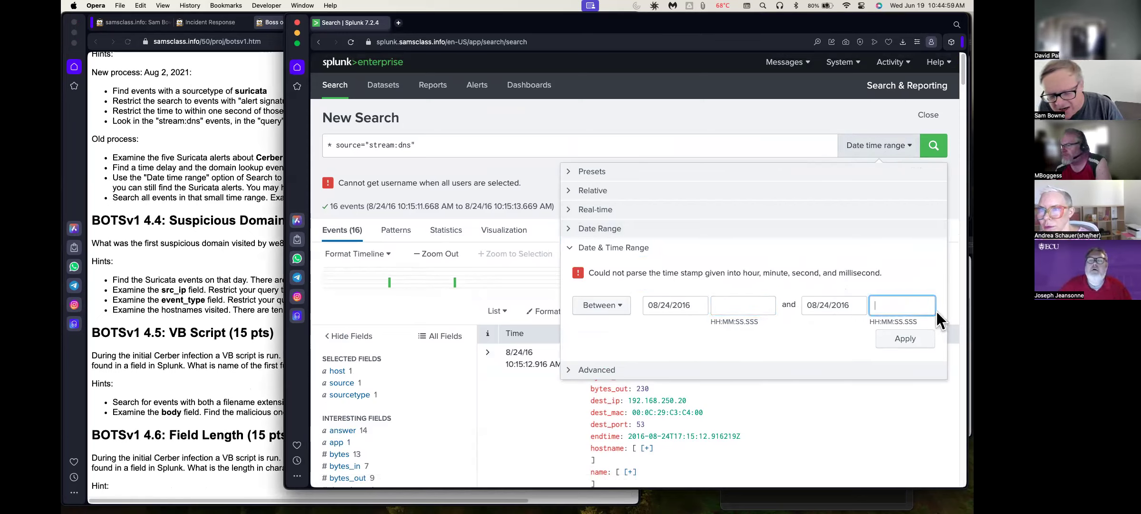
pyautogui.click(935, 311)
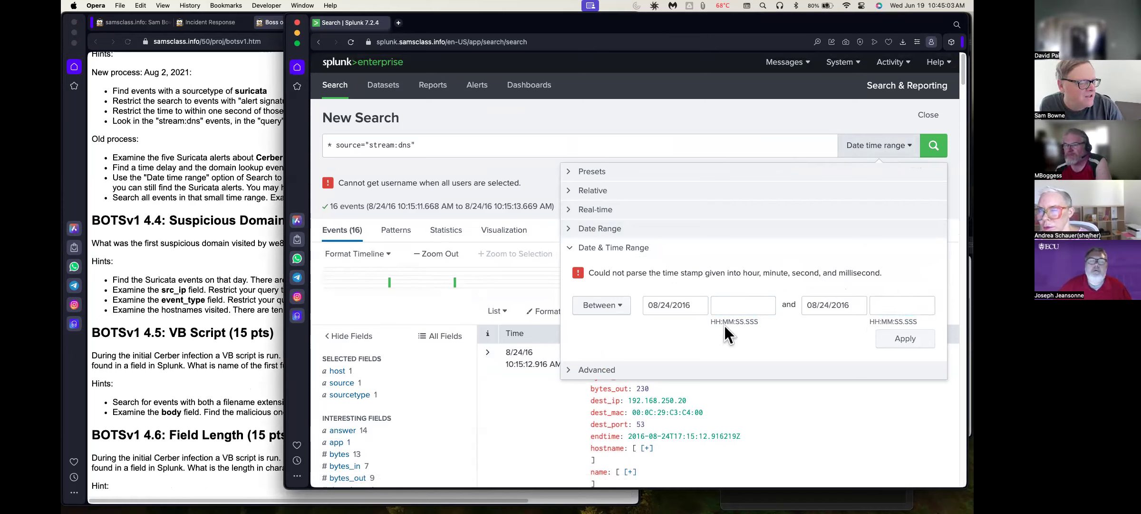
# Apply a date range covering all of 08/24/2016 and list the values of the sourcetype field
pyautogui.click(570, 228)
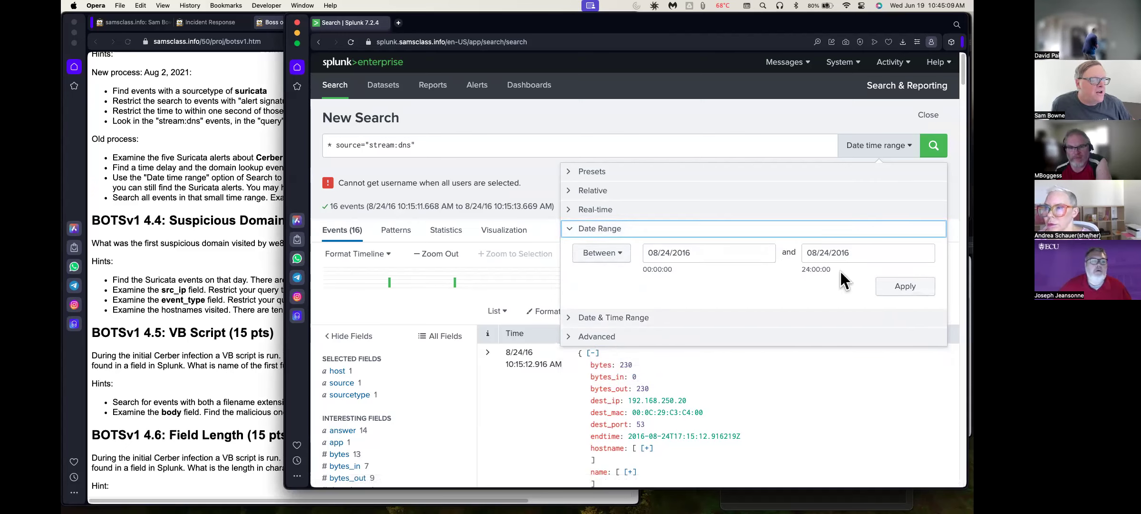
pyautogui.click(914, 288)
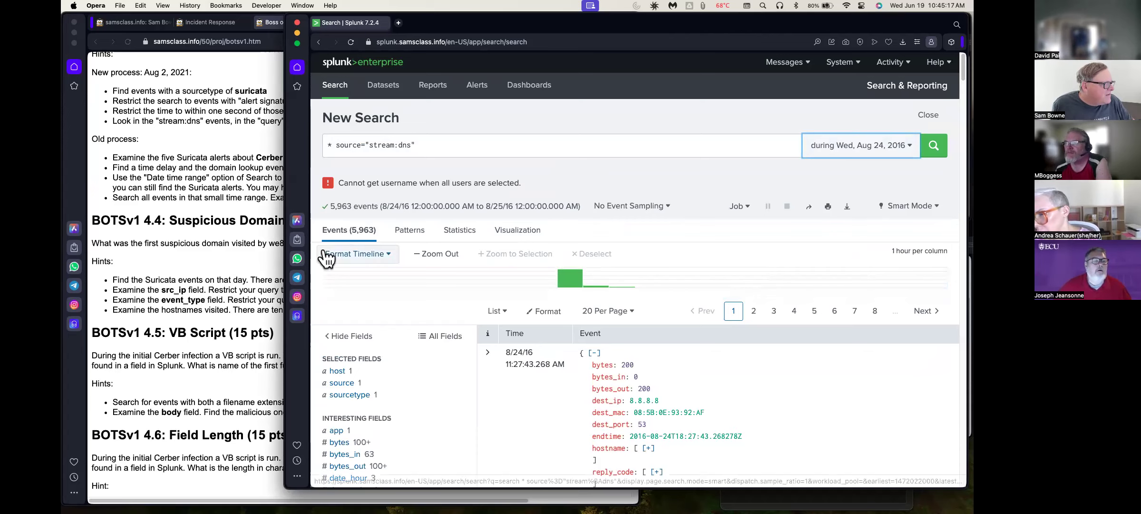
pyautogui.click(351, 395)
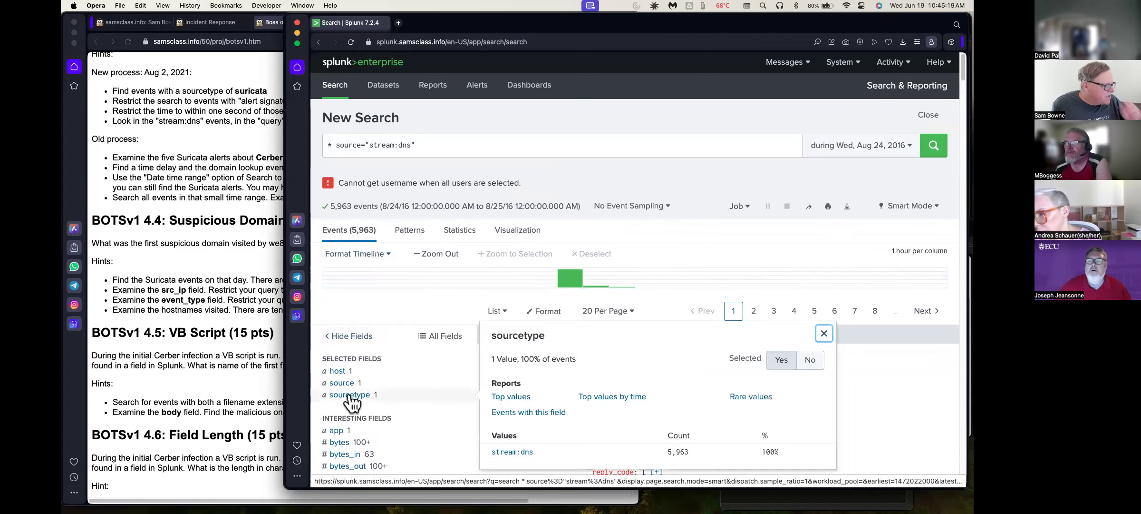
# Remove the source="stream:dns" filter, rerun the search for all events, and filter them to sourcetype suricata
pyautogui.scroll(-5, 600, 402)
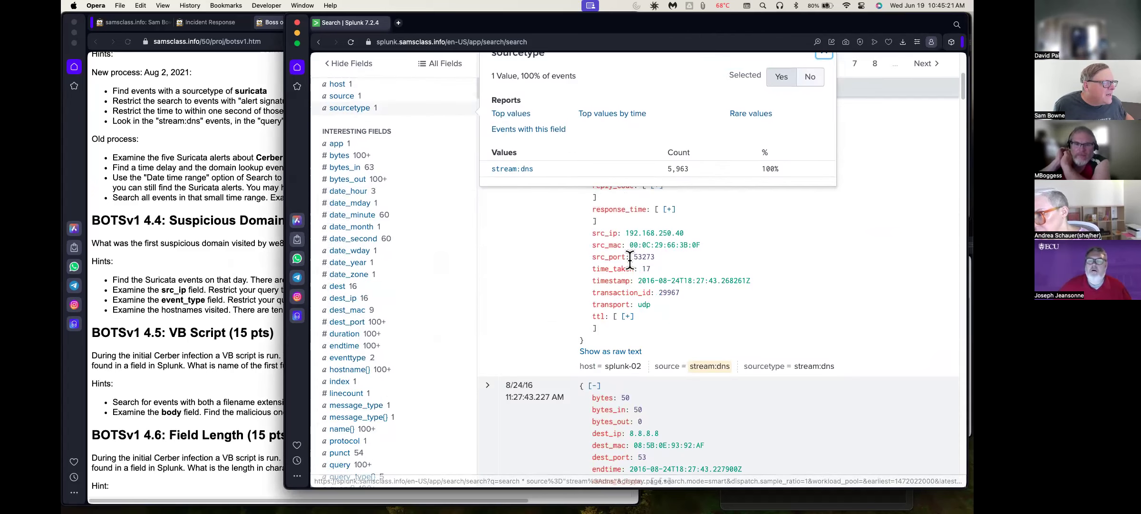
pyautogui.scroll(5, 533, 257)
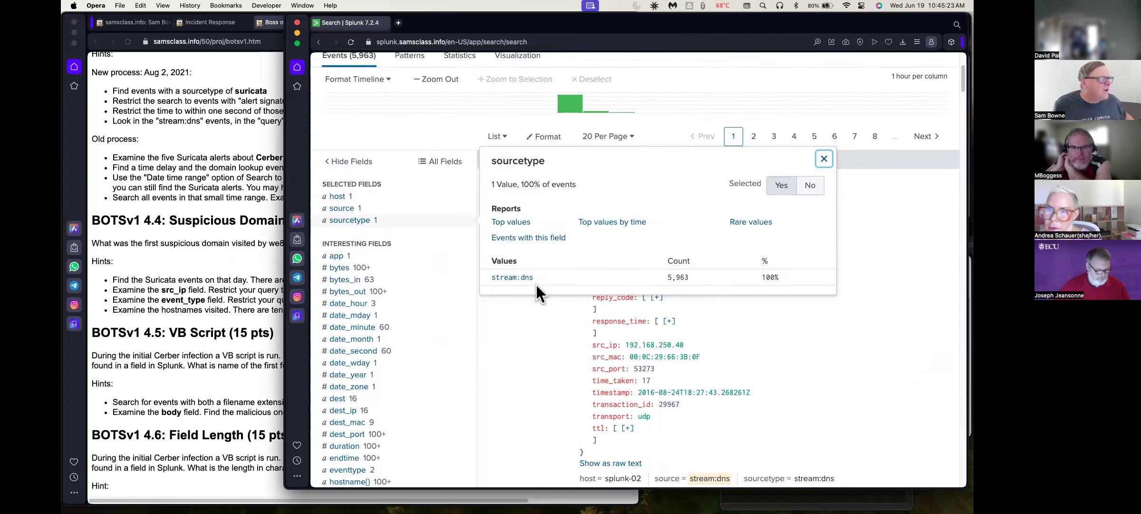
pyautogui.moveTo(417, 144); pyautogui.dragTo(336, 145)
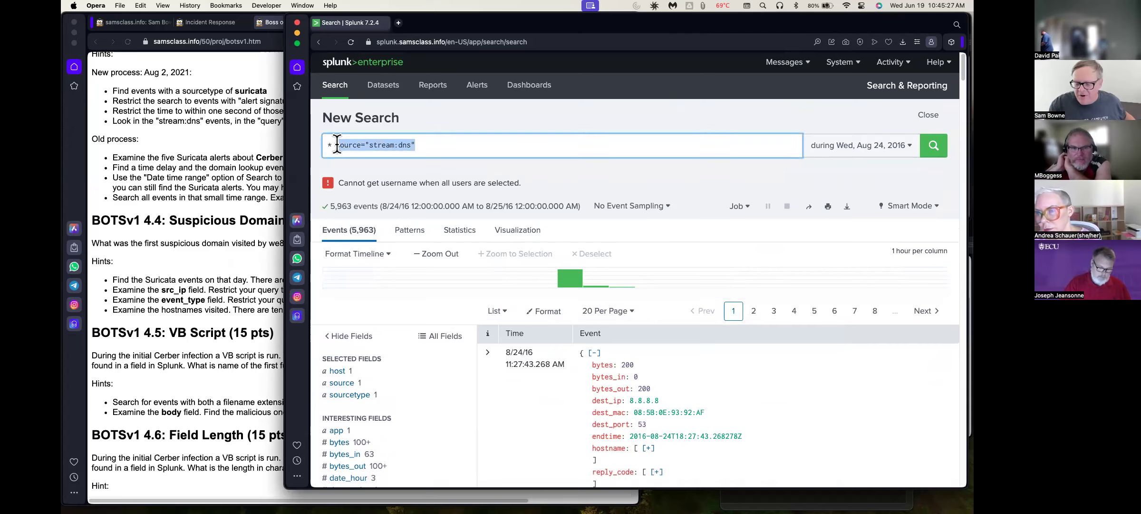
pyautogui.press('BackSpace')
pyautogui.press('Return')
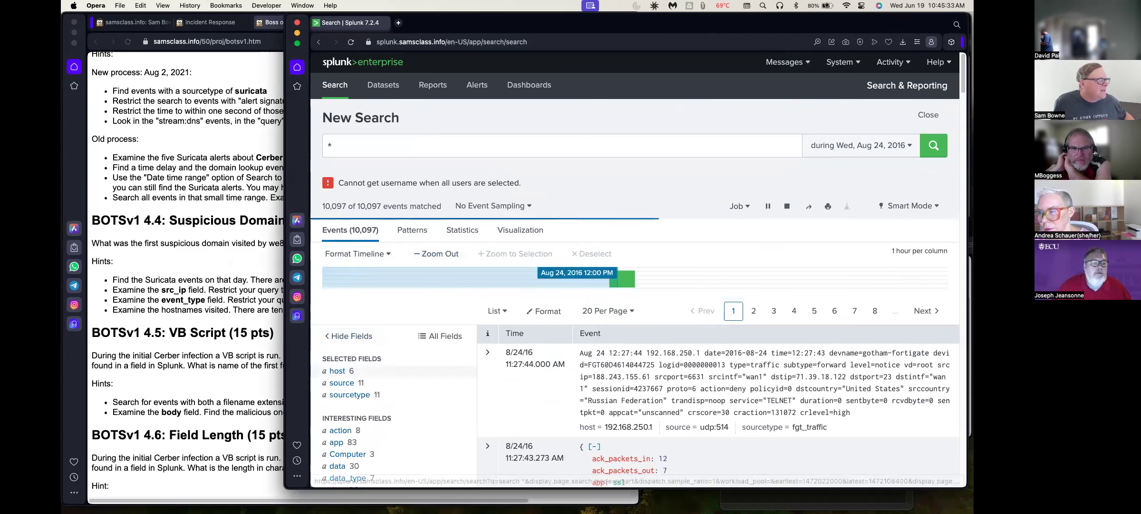
pyautogui.click(349, 394)
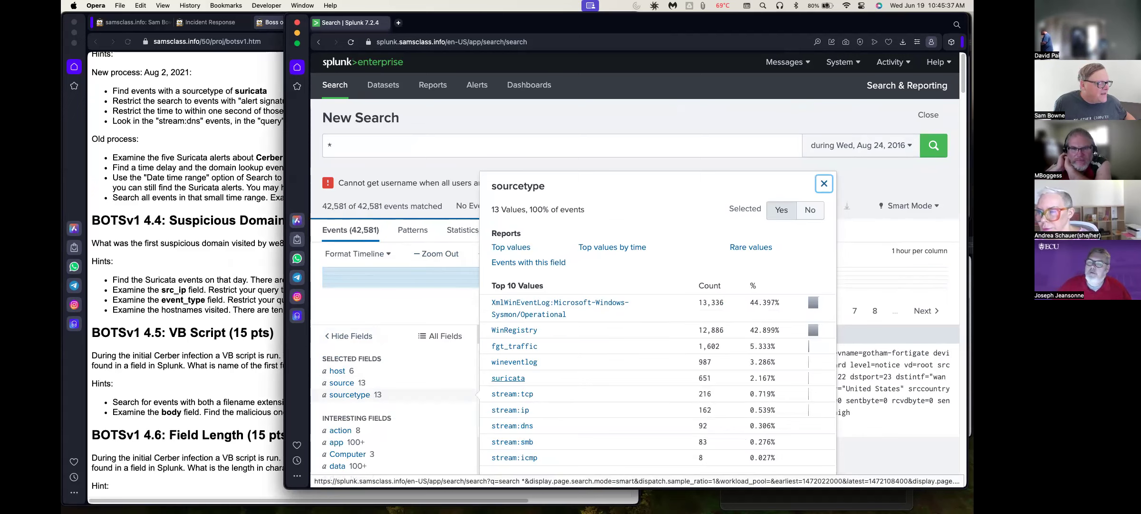
pyautogui.click(509, 378)
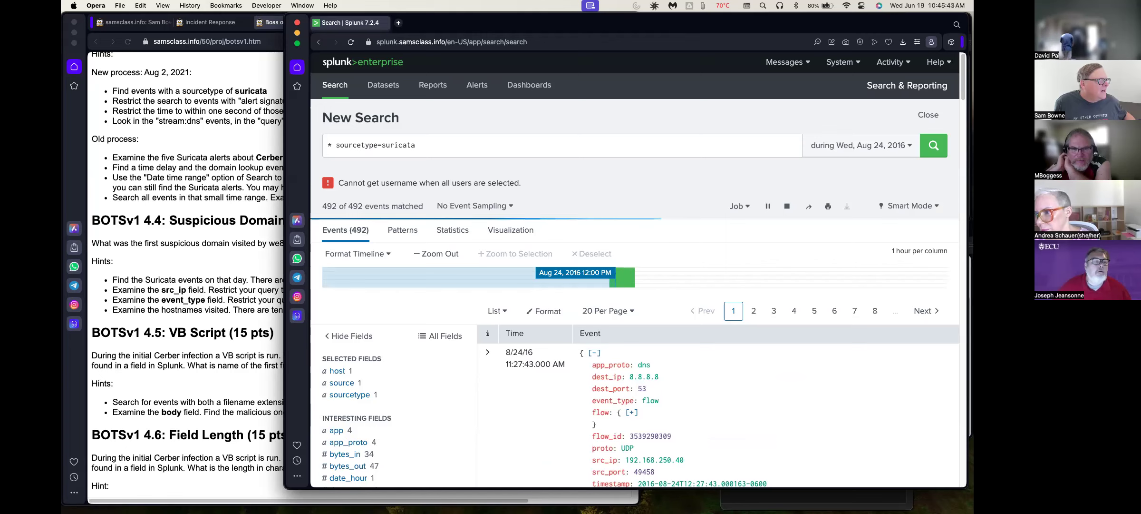
# Check the BOTSv1 4.4 hints and restrict the Suricata search to src_ip 192.168.250.100
pyautogui.click(214, 261)
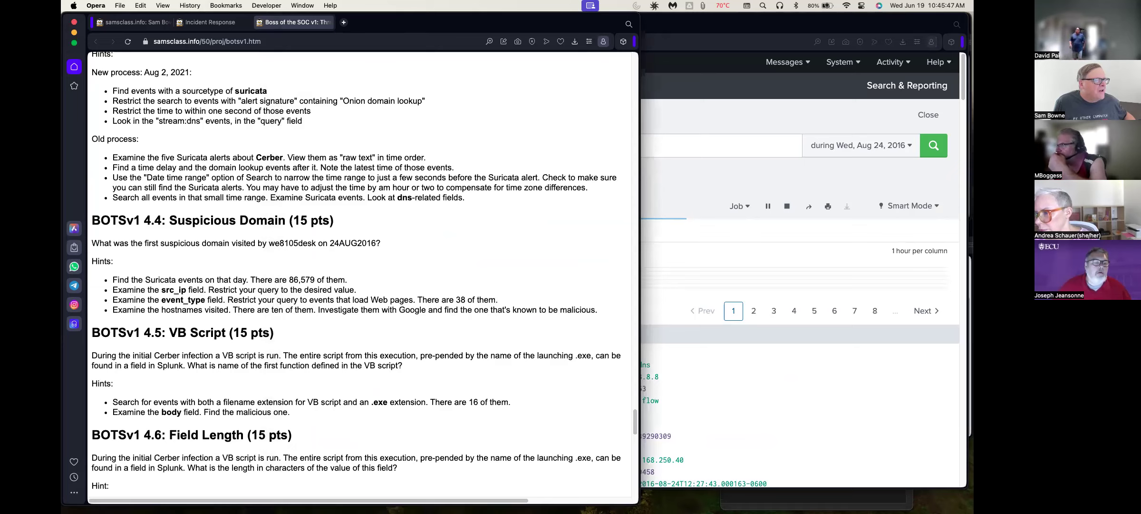
pyautogui.click(804, 405)
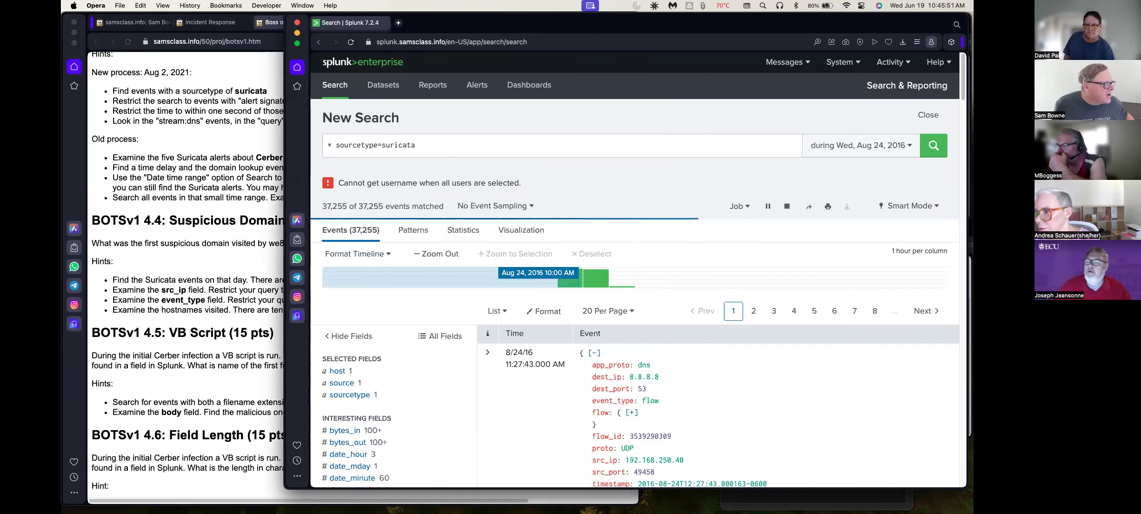
pyautogui.click(214, 261)
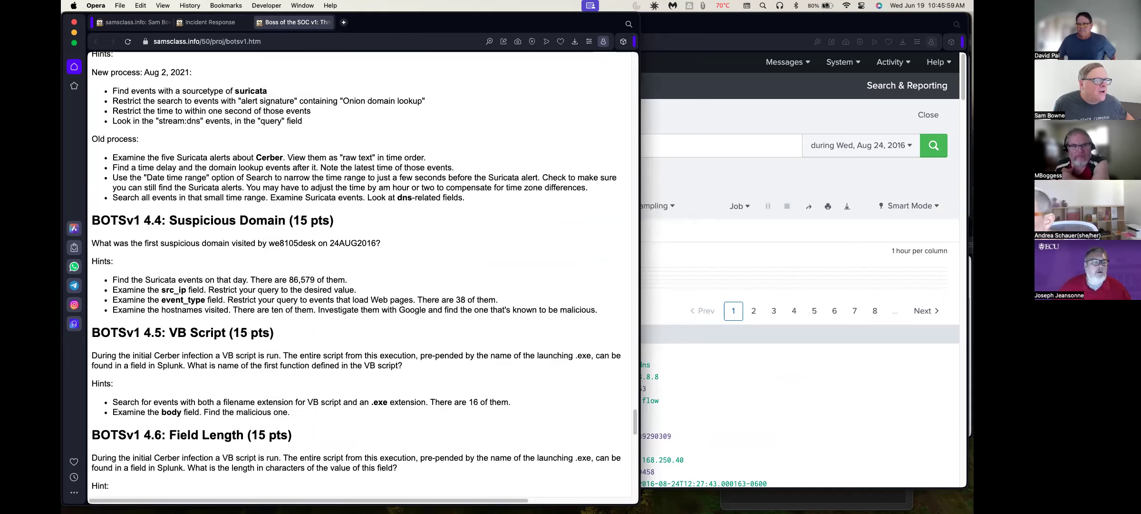
pyautogui.click(680, 221)
pyautogui.scroll(-5, 671, 214)
pyautogui.scroll(-5, 637, 276)
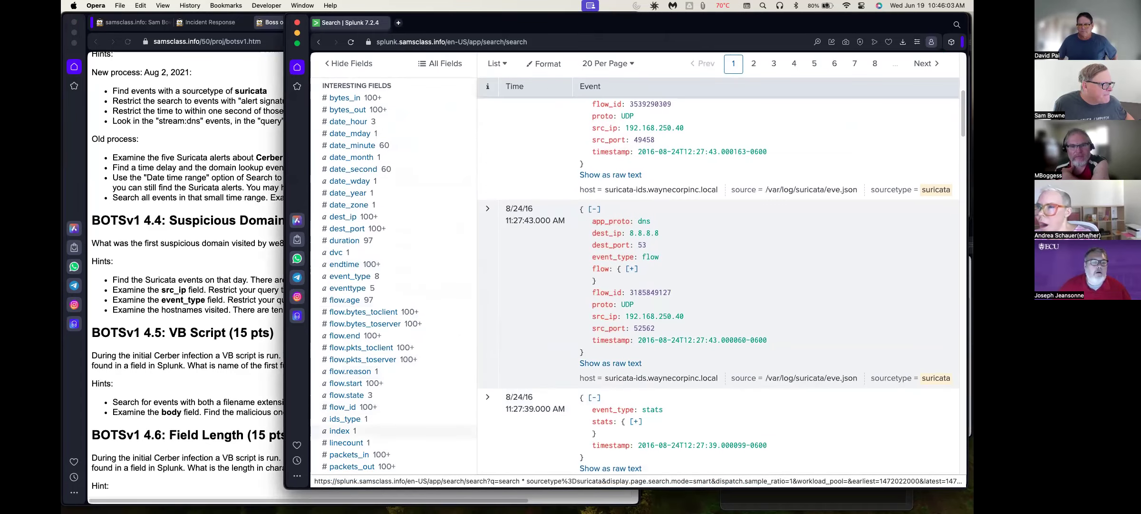
pyautogui.scroll(-6, 394, 366)
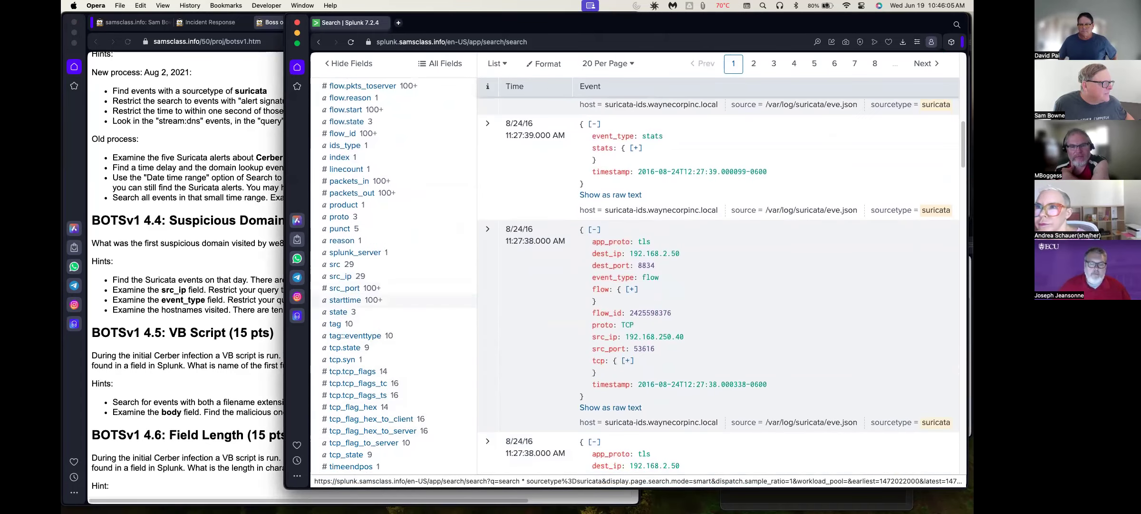
pyautogui.click(341, 276)
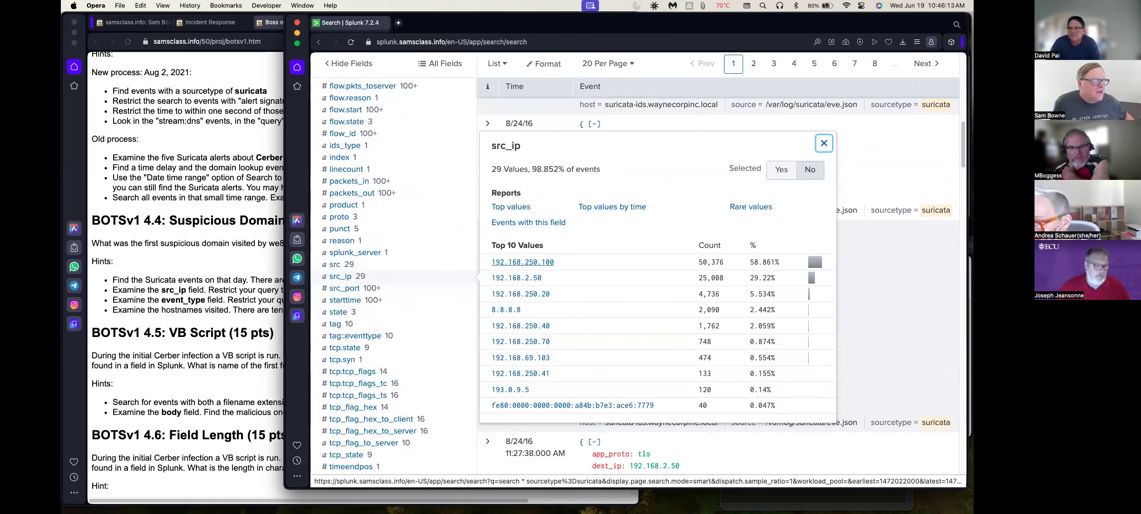
pyautogui.click(523, 261)
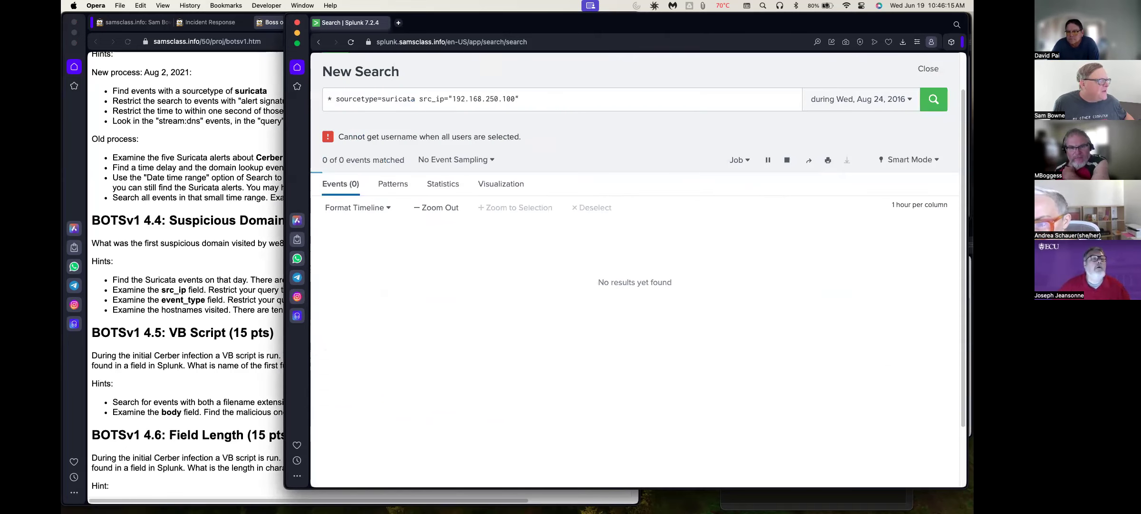
# Recheck the 4.4 hints and restrict the search to events with event_type http
pyautogui.click(214, 266)
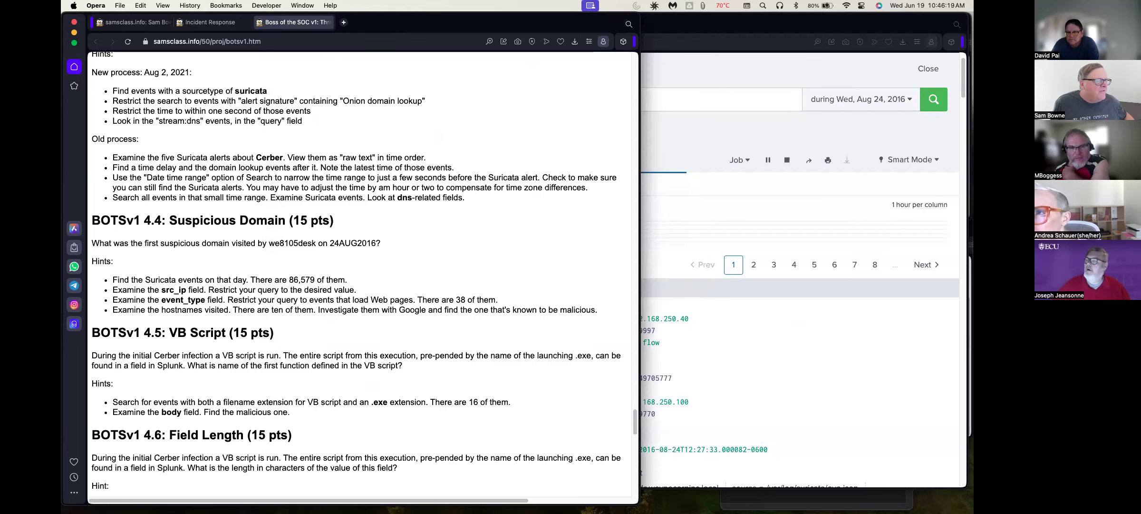
pyautogui.click(733, 42)
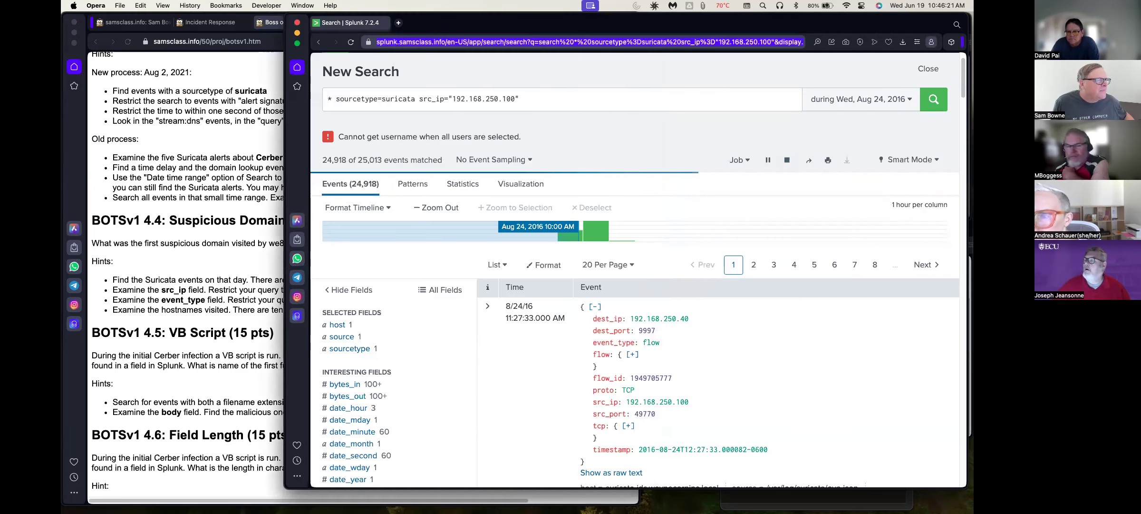
pyautogui.scroll(-5, 635, 266)
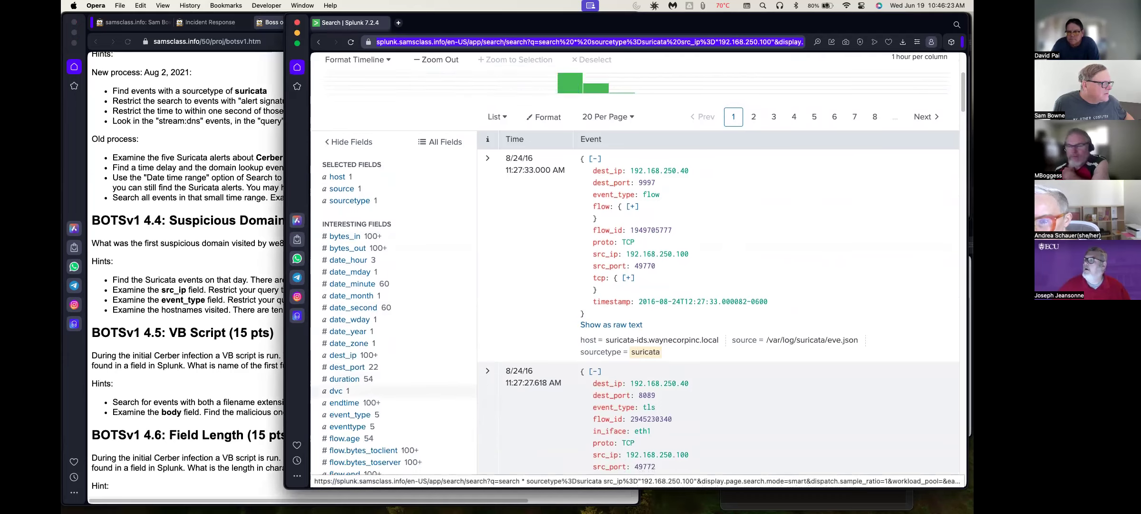
pyautogui.scroll(-4, 635, 266)
pyautogui.click(350, 287)
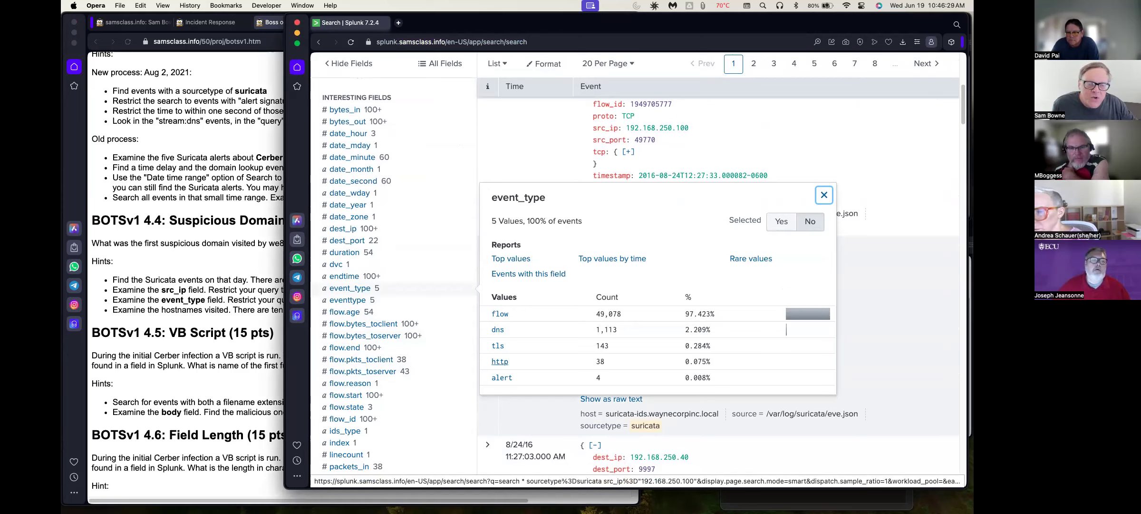
pyautogui.click(499, 361)
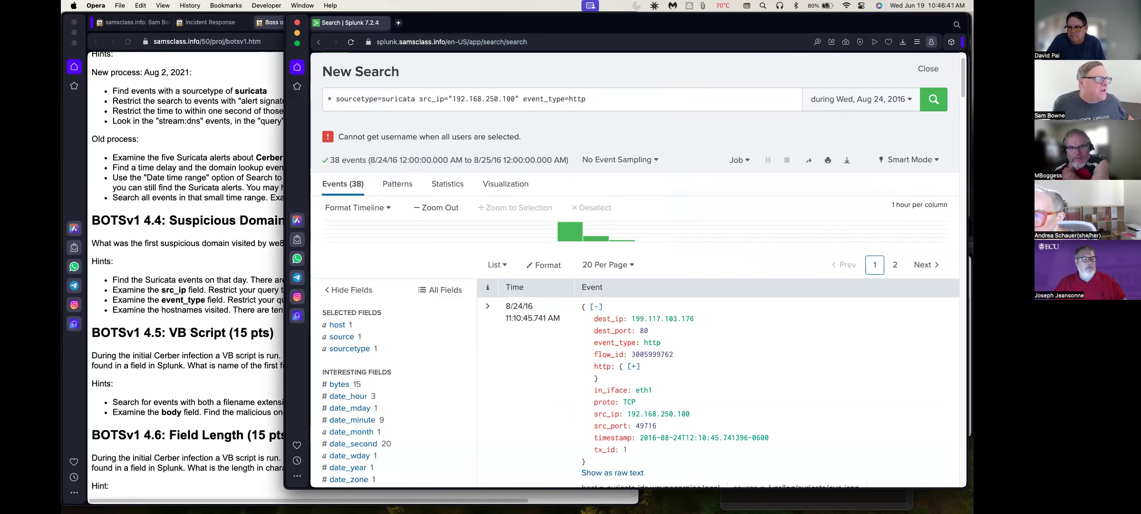
# List the values of the http.hostname field and select the hostname solidaritedeproximite.org
pyautogui.scroll(-1, 352, 374)
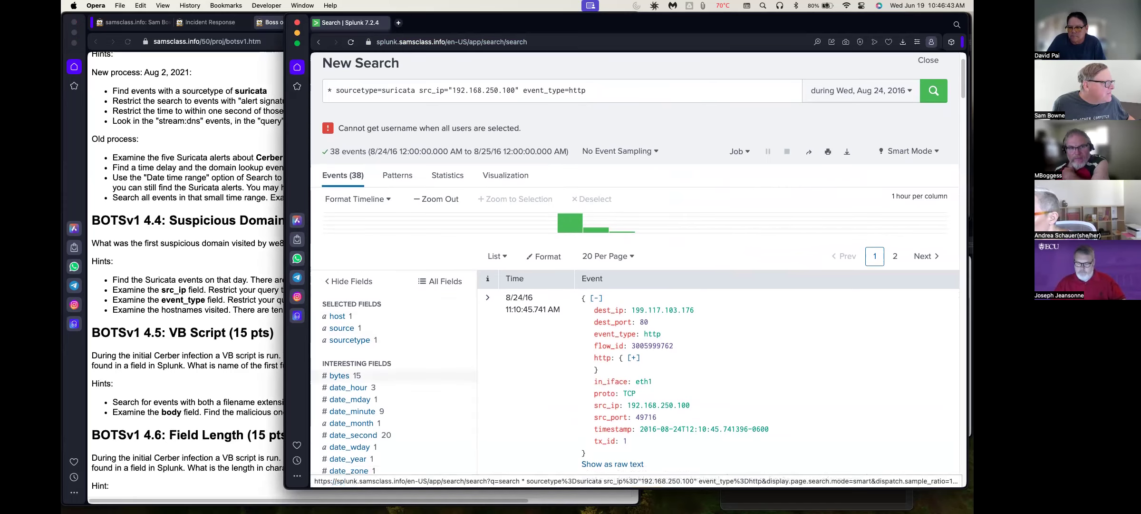
pyautogui.scroll(-10, 352, 374)
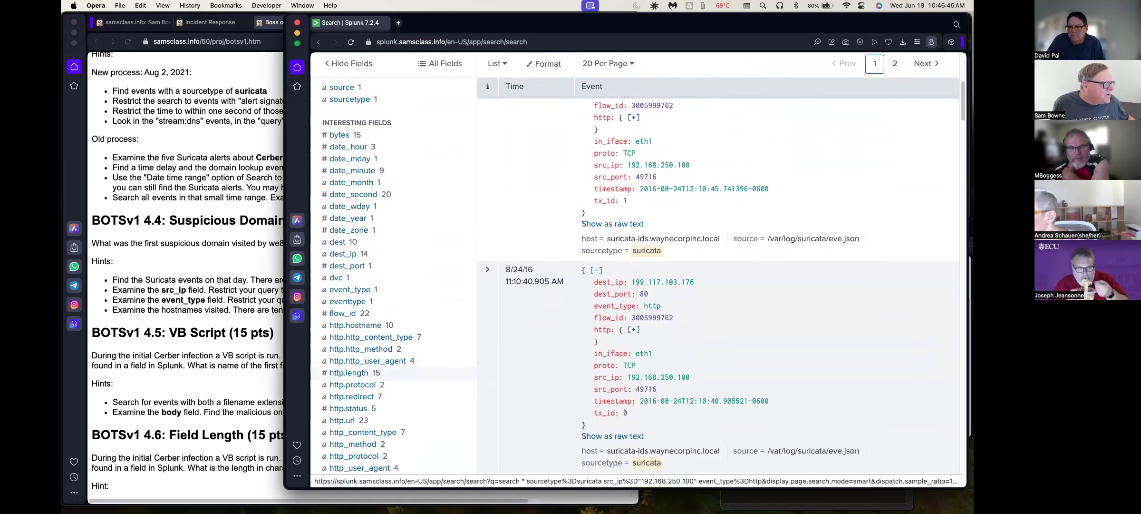
pyautogui.click(355, 315)
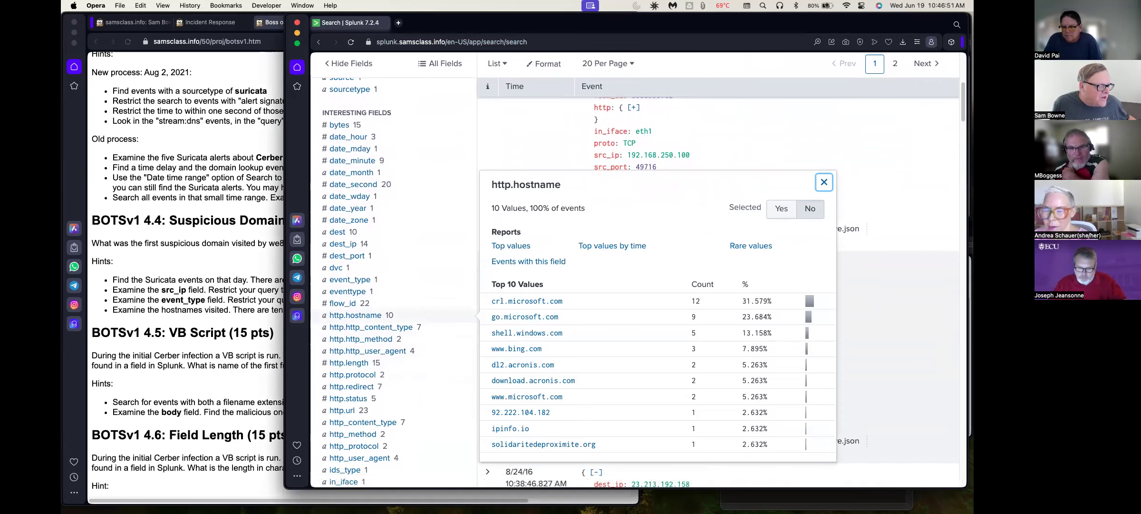
pyautogui.moveTo(490, 444); pyautogui.dragTo(597, 444)
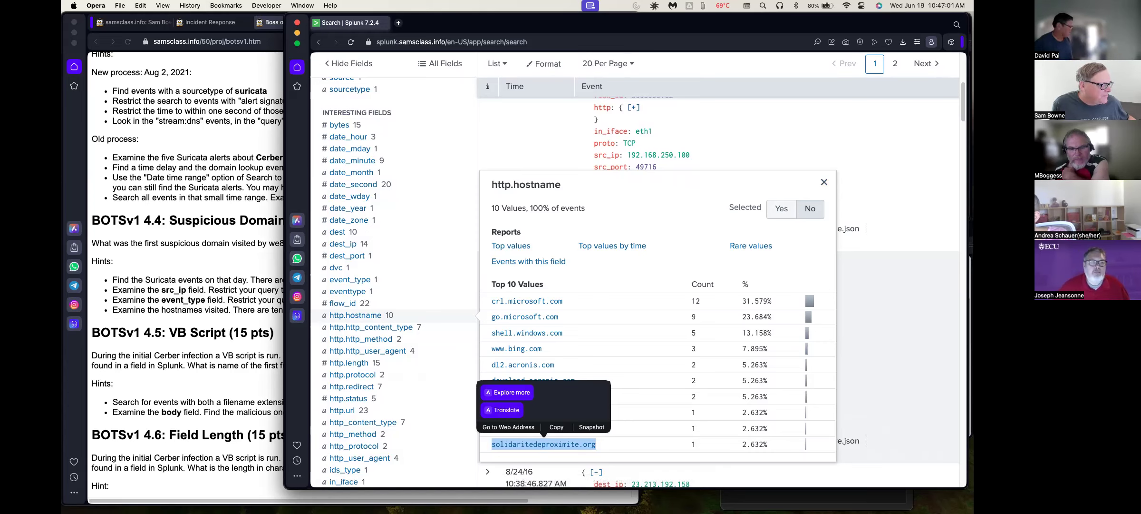
# Read the BOTSv1 4.5 VB Script question and hints, and return to the Splunk search
pyautogui.click(274, 245)
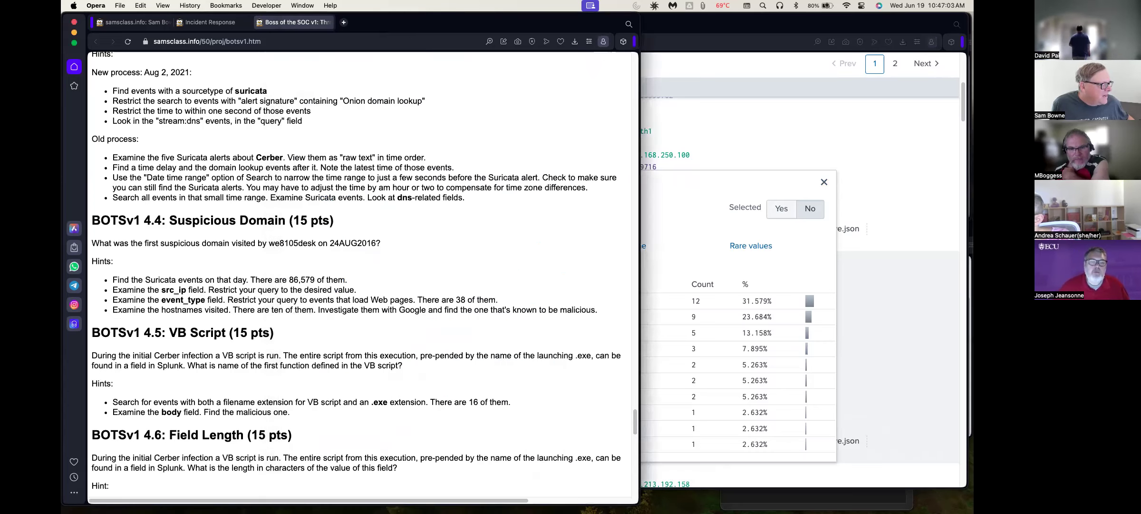
pyautogui.scroll(-3, 361, 271)
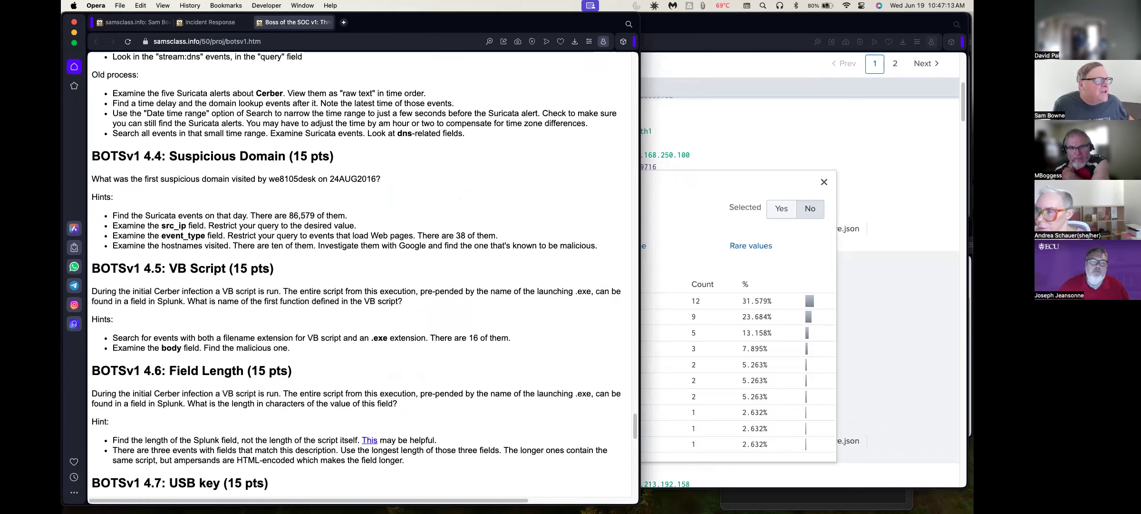
pyautogui.press('super+grave')
# Replace the search query with ".vbs .exe" and run it for Aug 24, 2016
pyautogui.scroll(5, 637, 266)
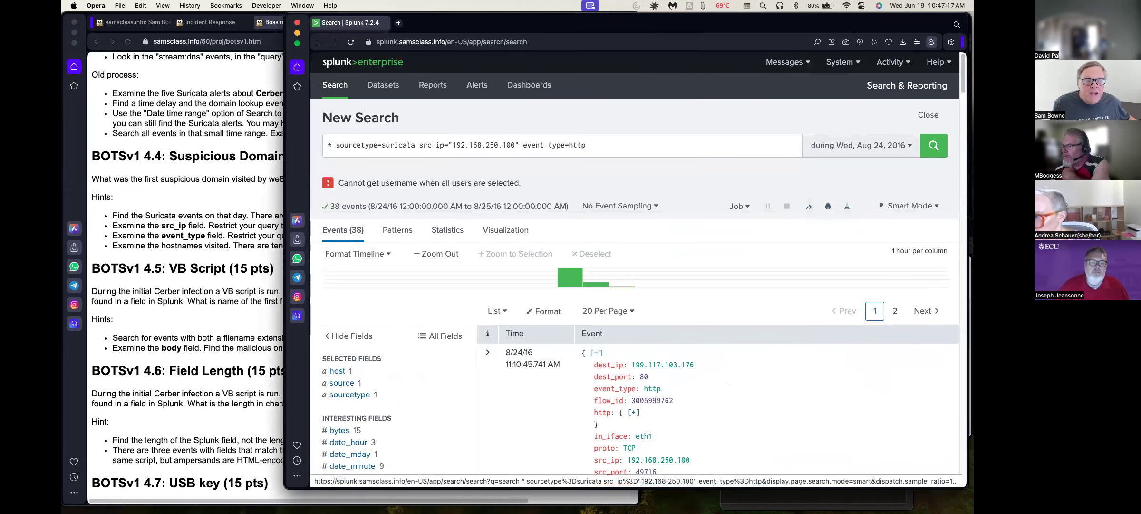
pyautogui.moveTo(586, 144); pyautogui.dragTo(327, 144)
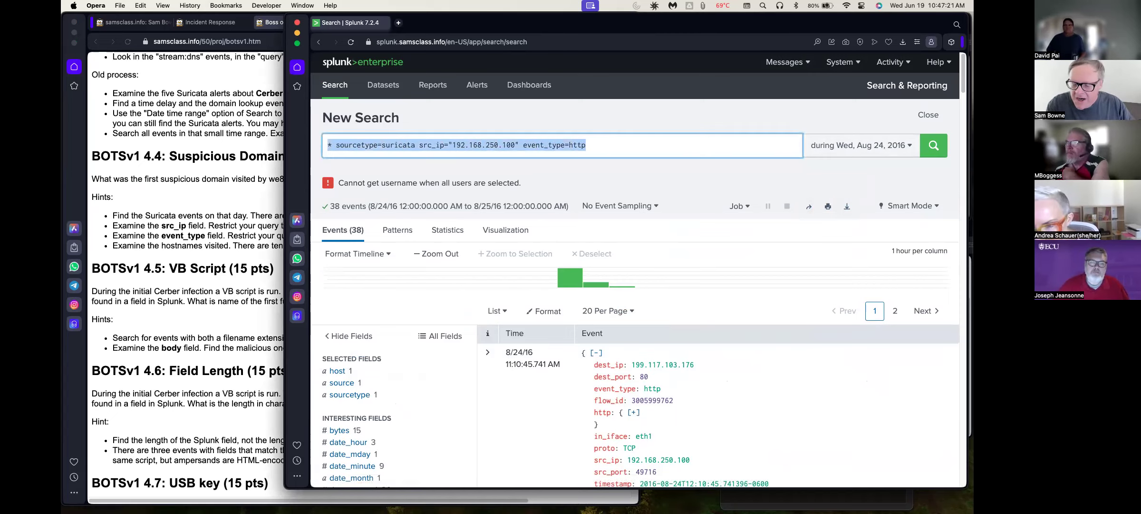
pyautogui.press('BackSpace')
pyautogui.write('.')
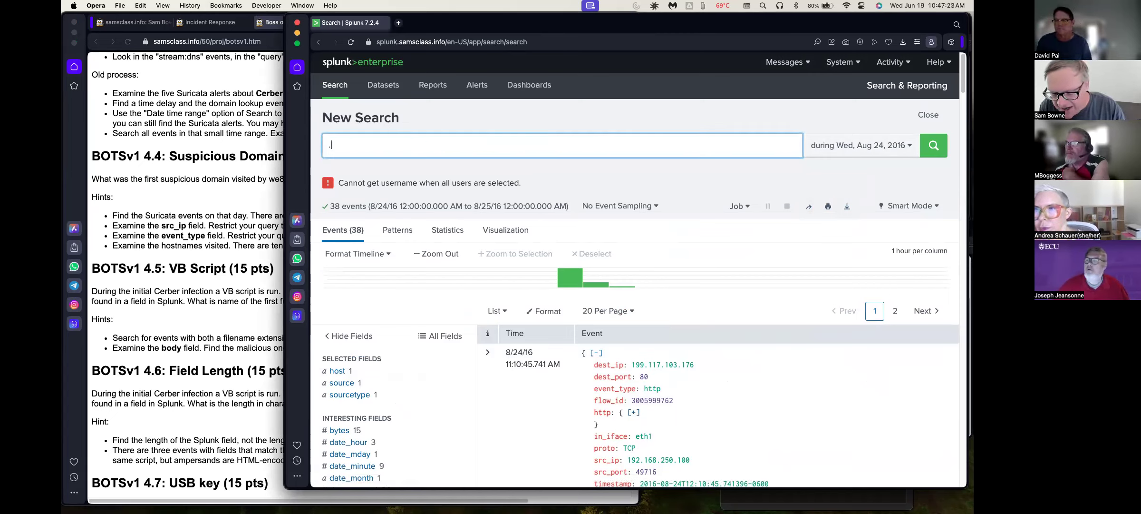
pyautogui.write('vbs')
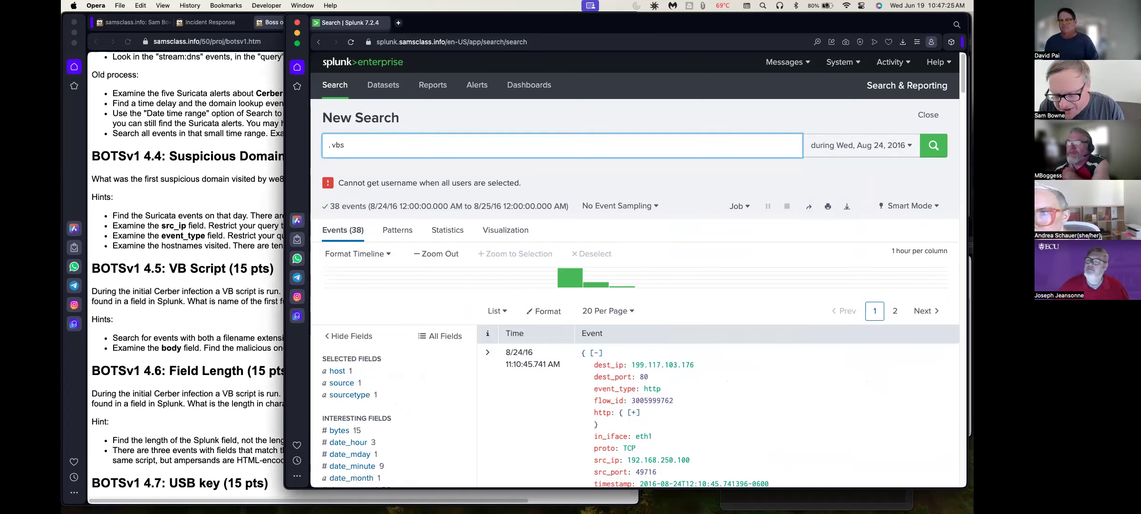
pyautogui.write(' .exe')
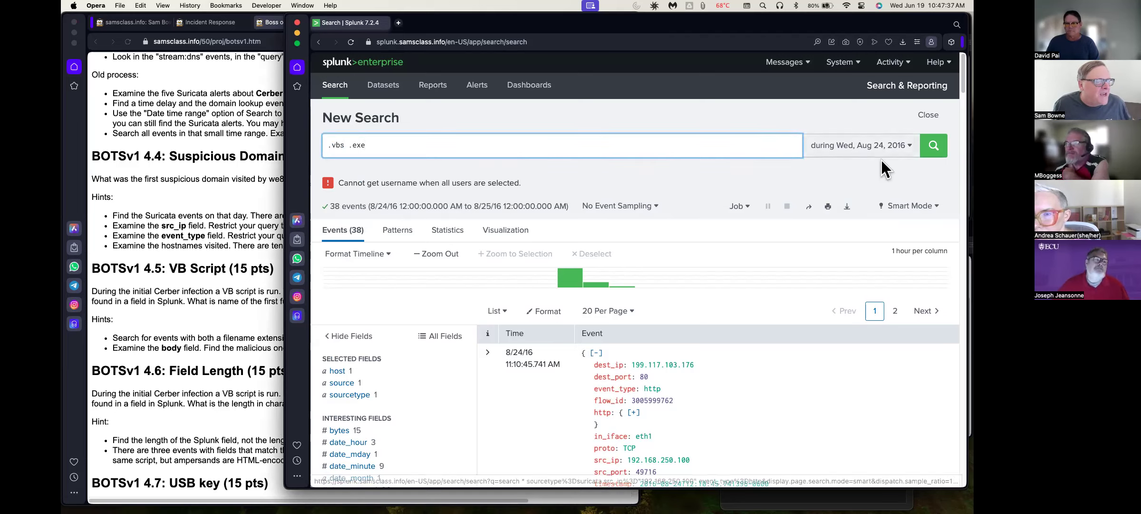
pyautogui.click(944, 151)
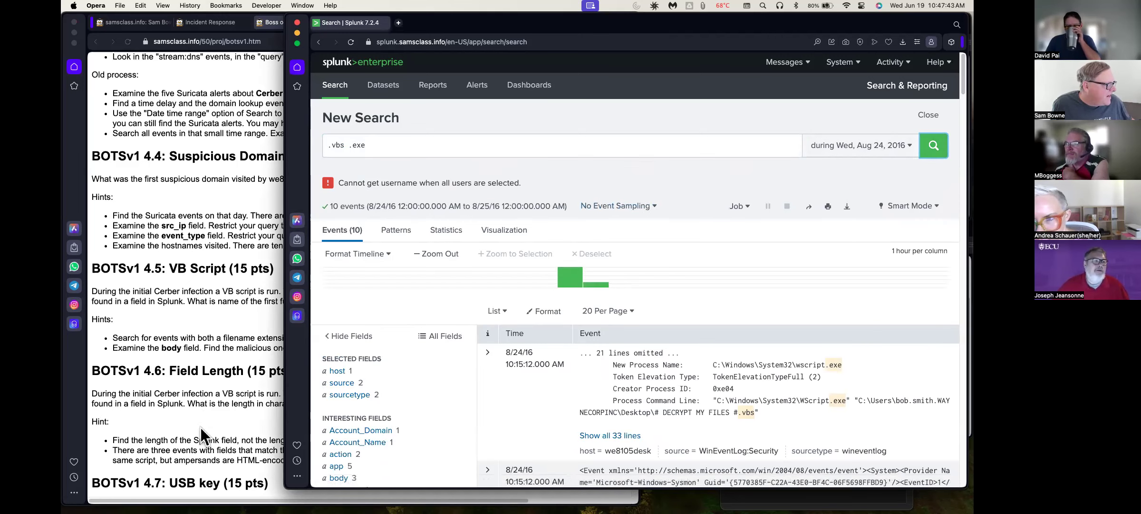
# Recheck the 4.5 hints, list the values of the body field, and examine them for the malicious VB script
pyautogui.click(192, 376)
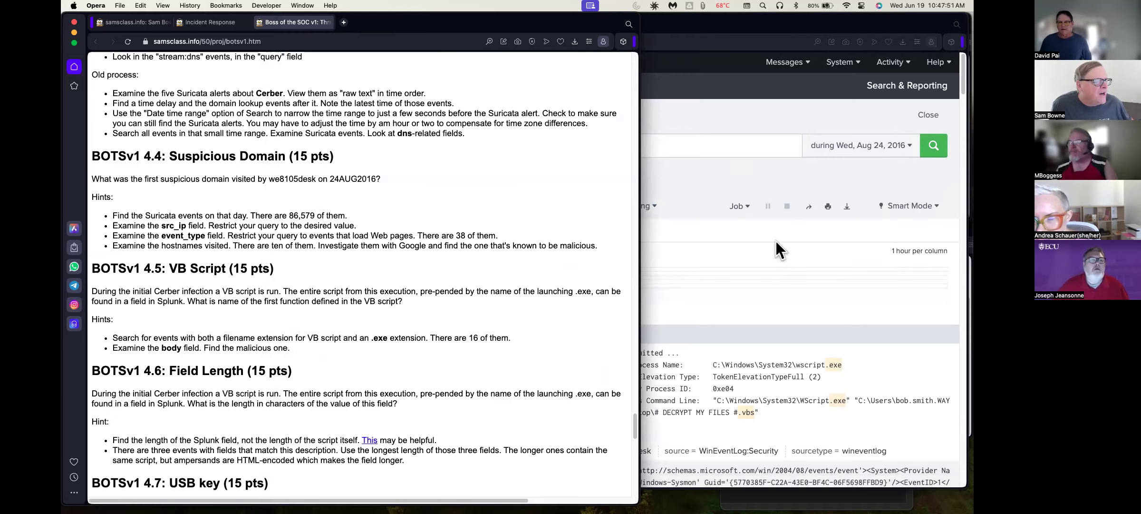
pyautogui.click(718, 116)
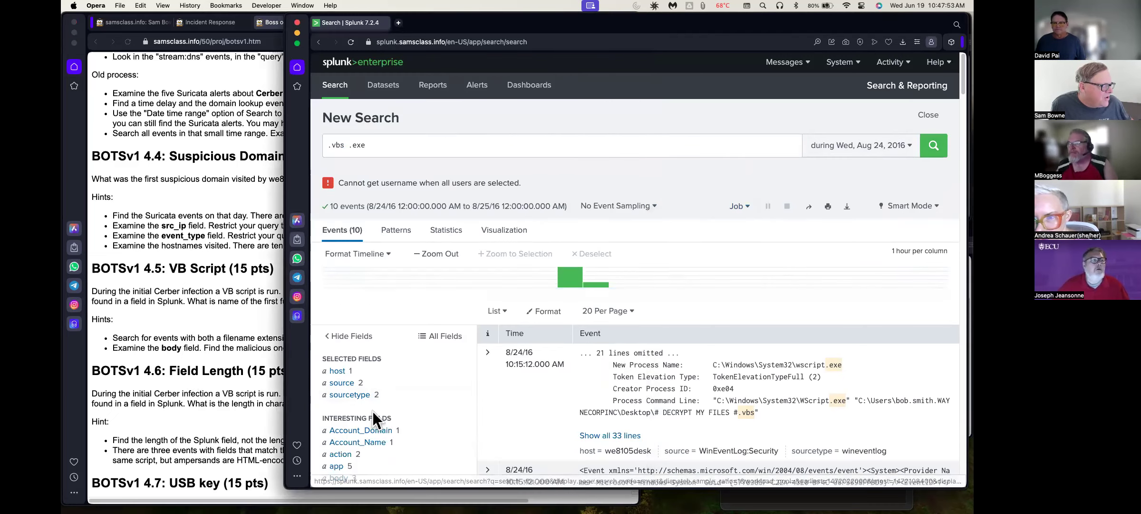
pyautogui.scroll(-4, 374, 411)
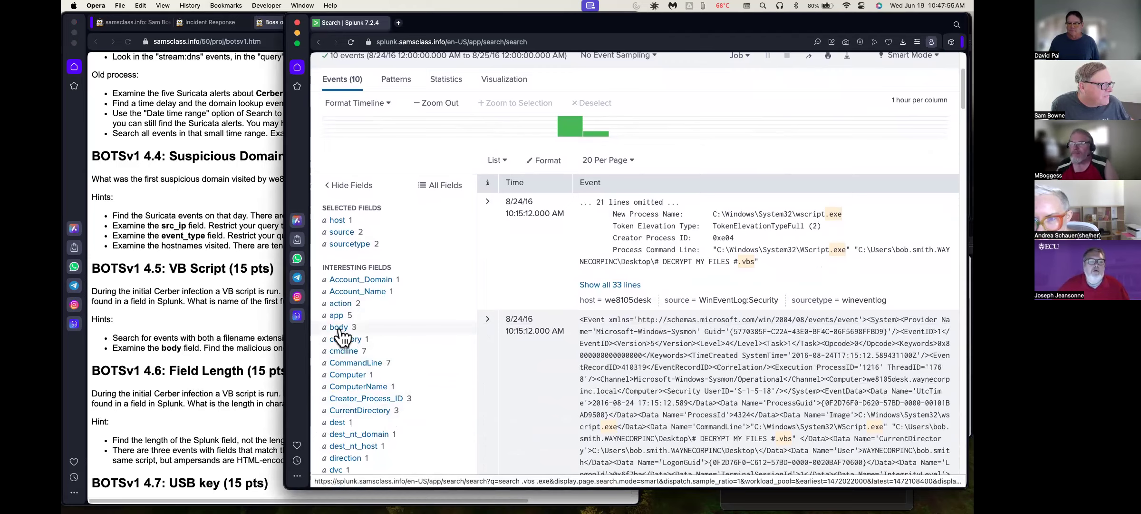
pyautogui.click(339, 327)
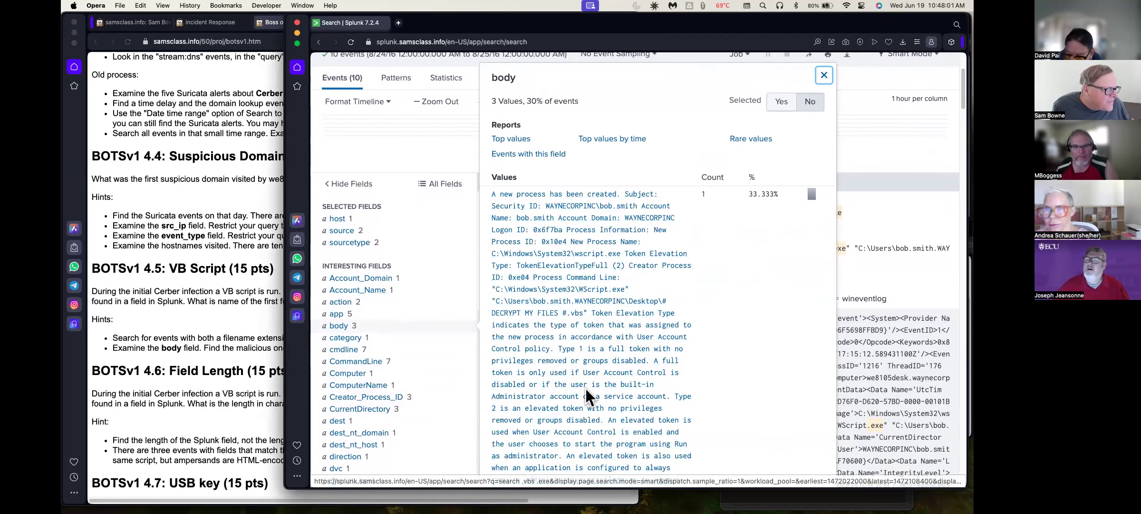
pyautogui.scroll(-5, 585, 389)
pyautogui.scroll(-5, 581, 388)
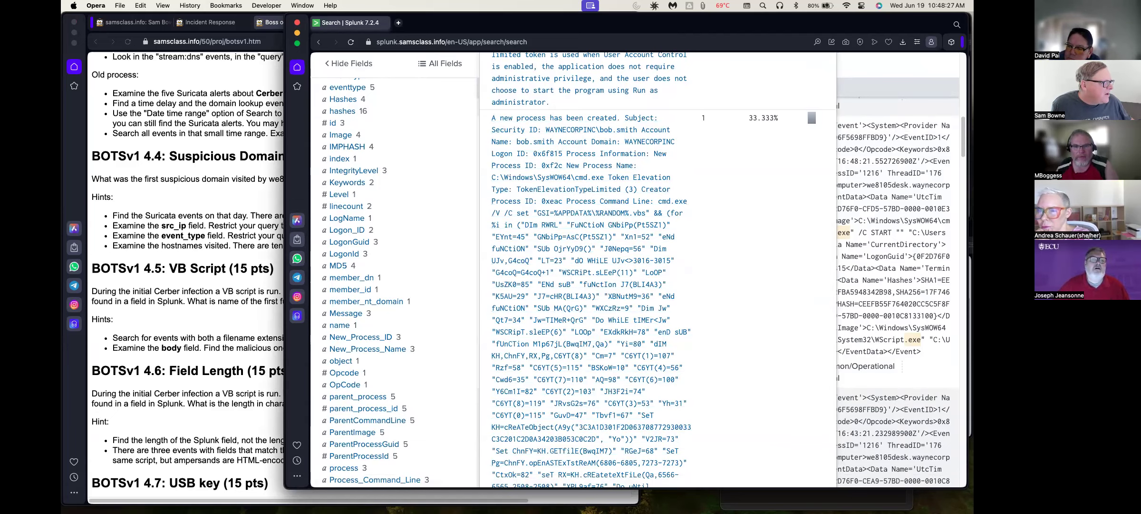
# Reread the BOTSv1 4.5 VB Script question and hints, and return to the Splunk search results
pyautogui.scroll(7, 637, 266)
pyautogui.scroll(6, 645, 271)
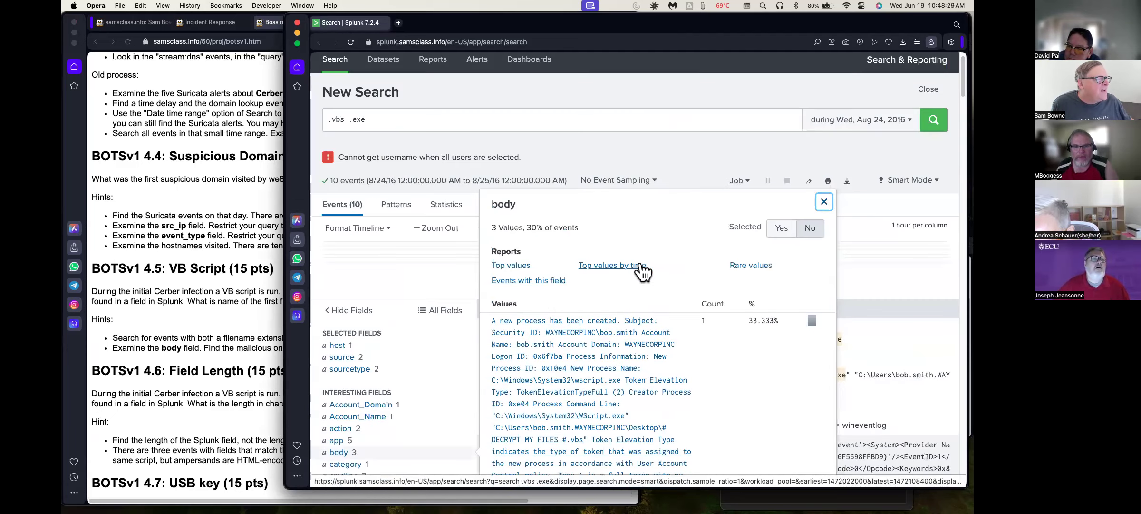
pyautogui.click(143, 351)
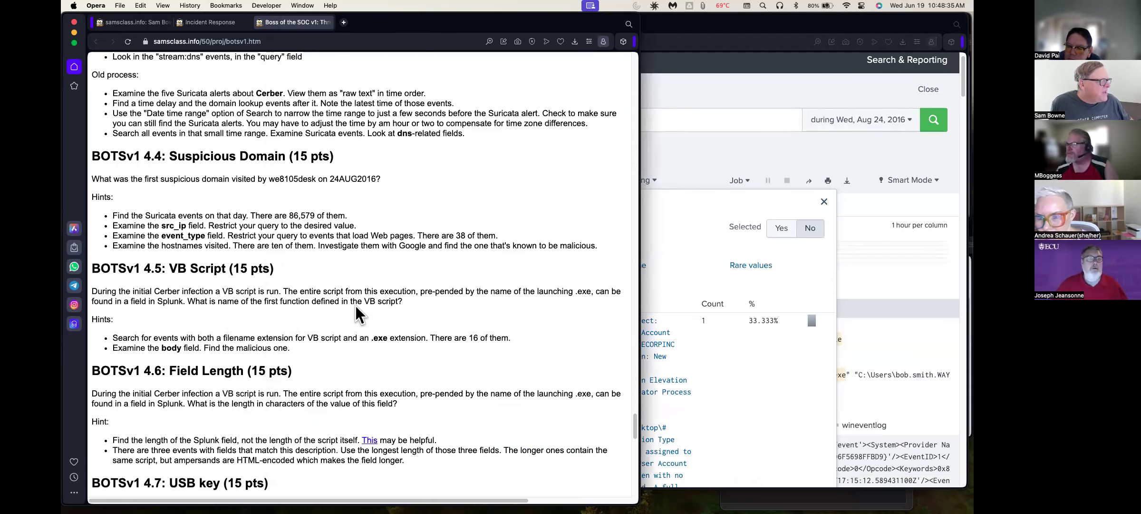
pyautogui.click(703, 135)
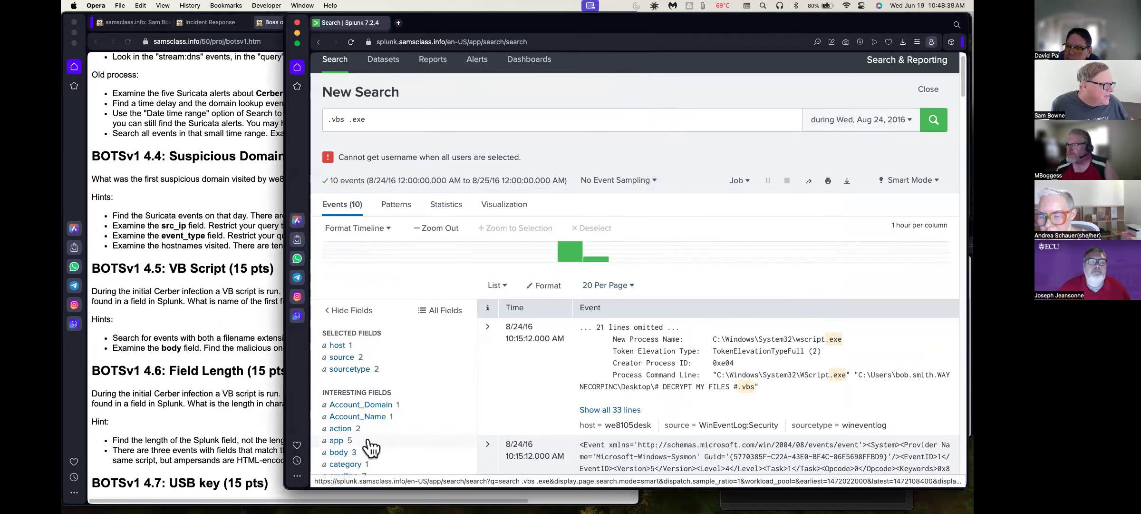
# List the body field's values again and examine the cmd.exe process entry for the first function defined in the VB script
pyautogui.scroll(-3, 404, 428)
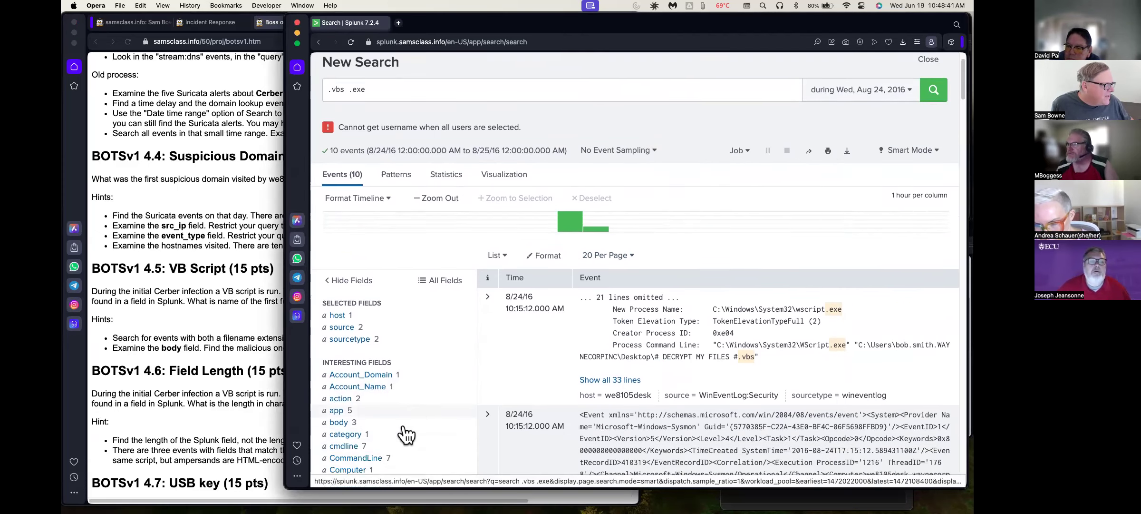
pyautogui.click(335, 396)
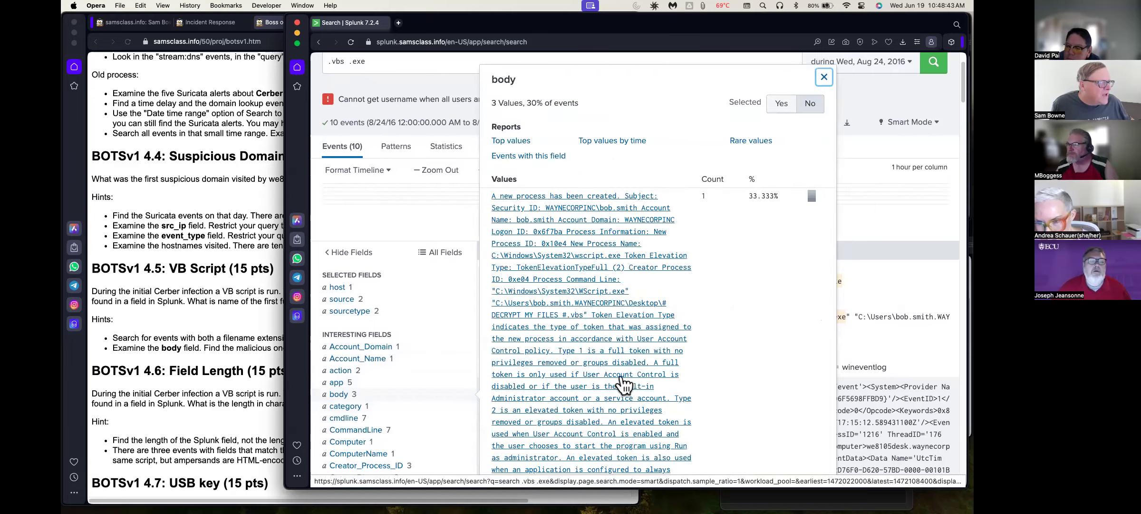
pyautogui.scroll(-10, 624, 382)
pyautogui.scroll(3, 577, 242)
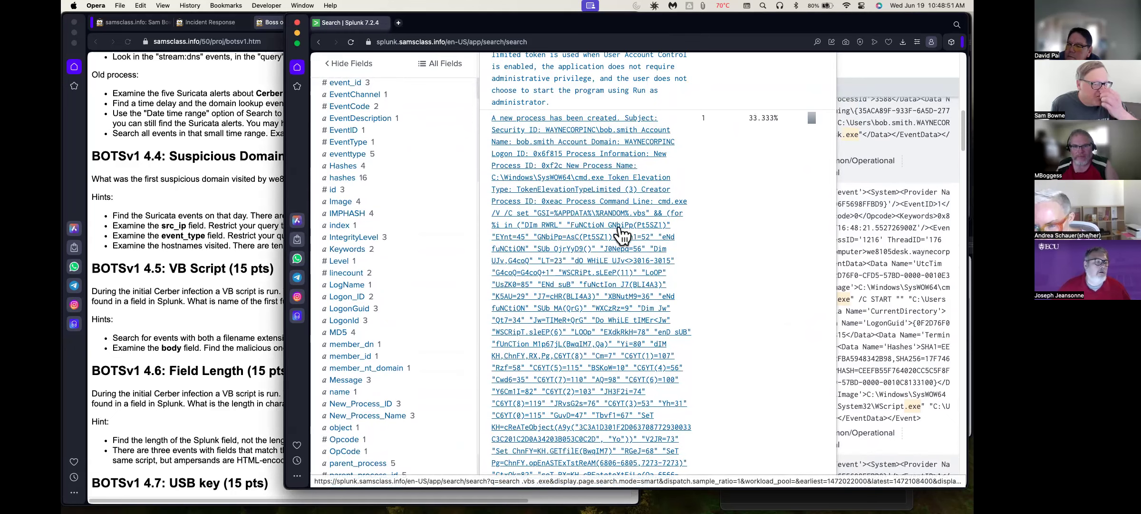
# Read the 4.6 Field Length and 4.7 USB key questions with their hints, and close the body field's value list in Splunk
pyautogui.click(194, 351)
pyautogui.scroll(-5, 236, 388)
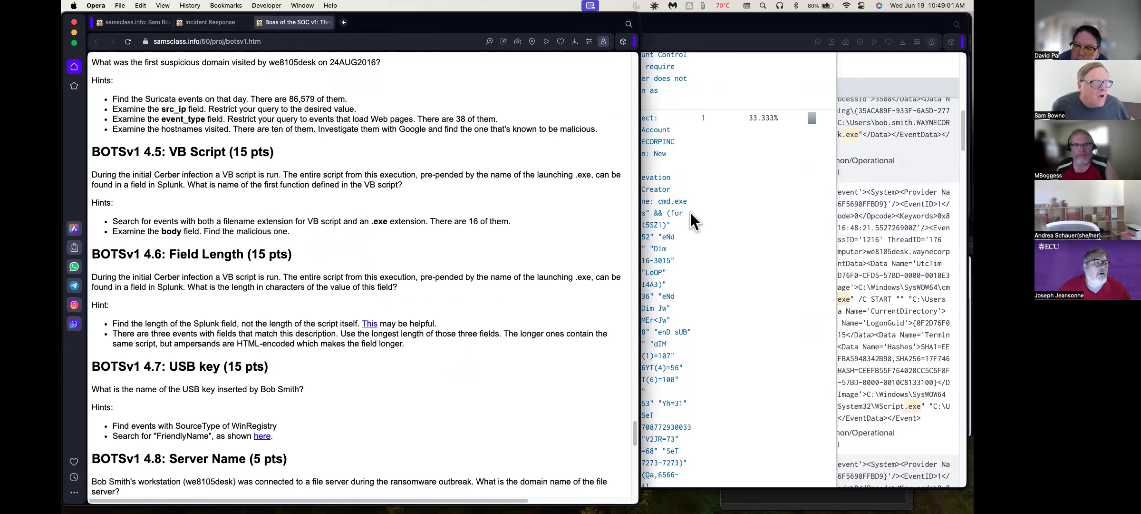
pyautogui.click(760, 200)
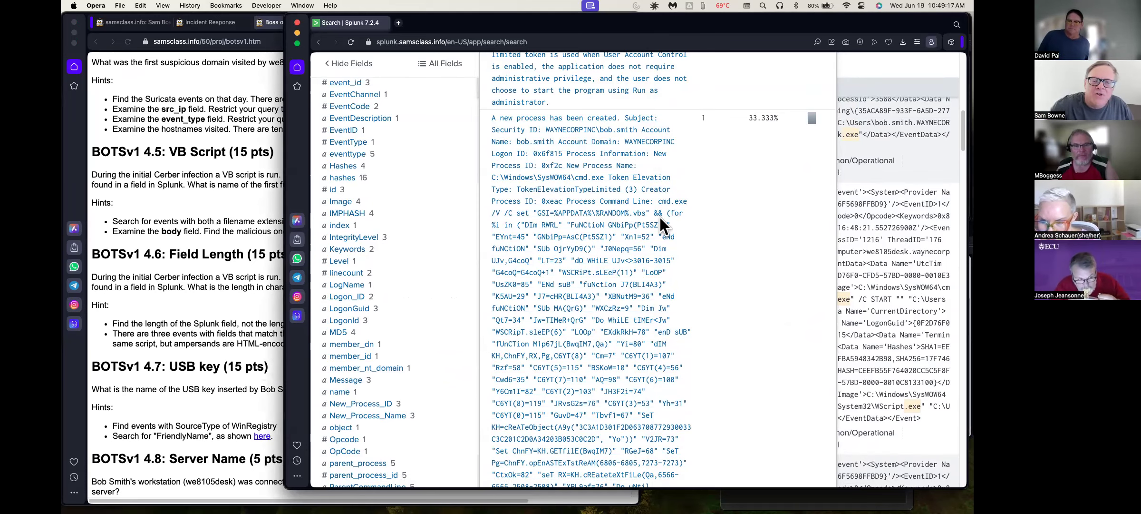
pyautogui.click(234, 325)
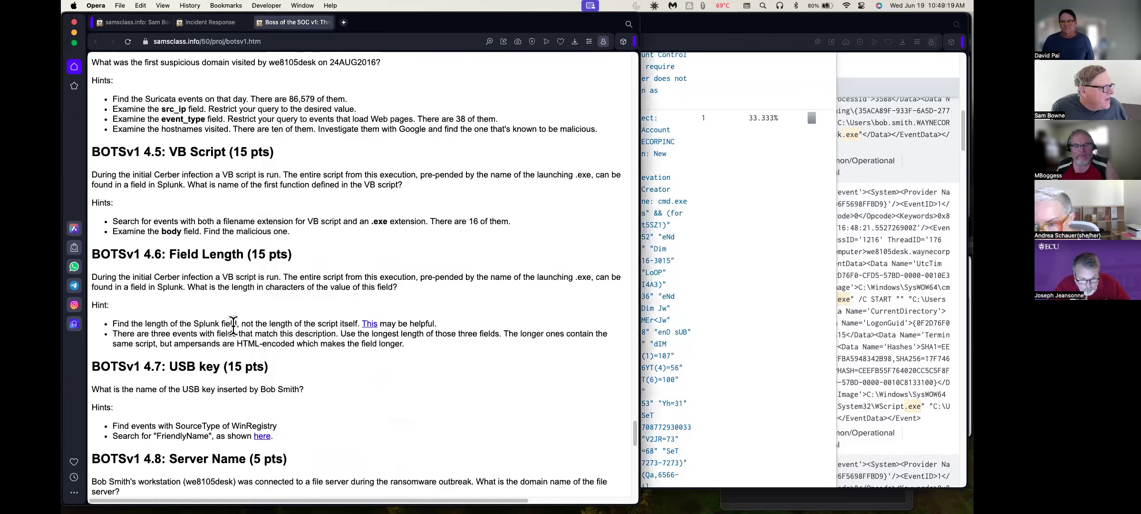
pyautogui.scroll(-3, 227, 351)
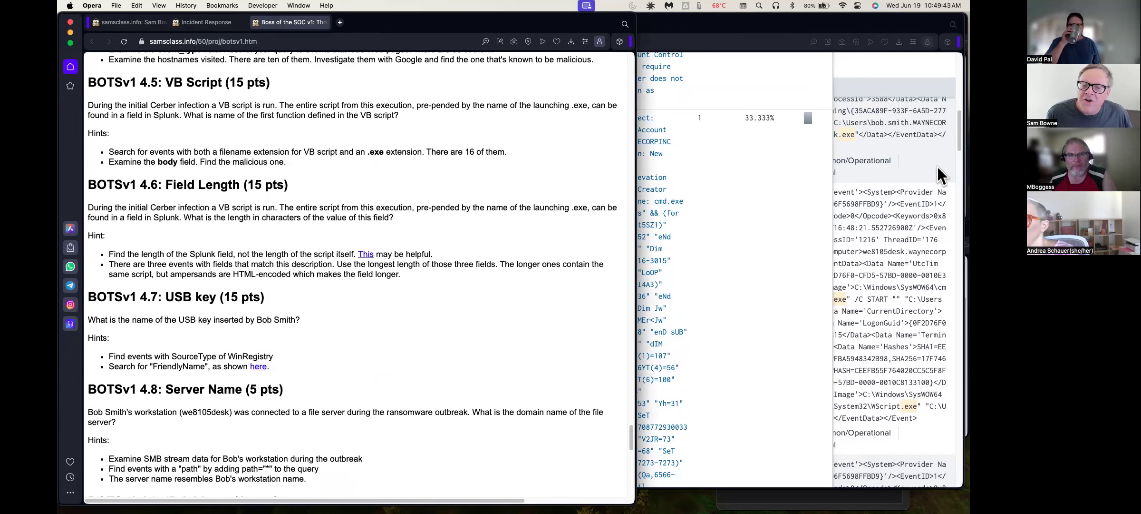
pyautogui.click(897, 224)
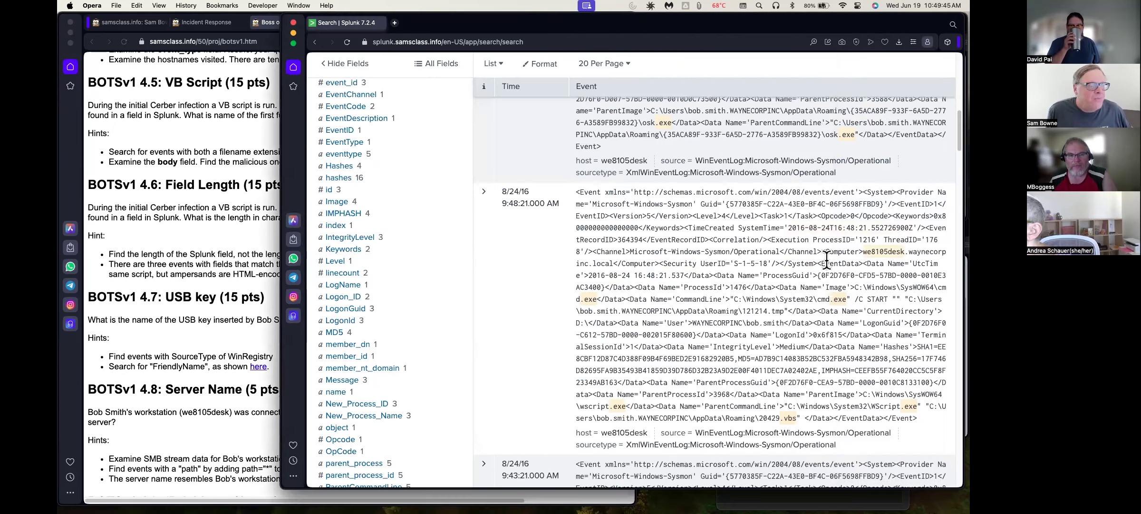
pyautogui.click(178, 374)
pyautogui.click(723, 209)
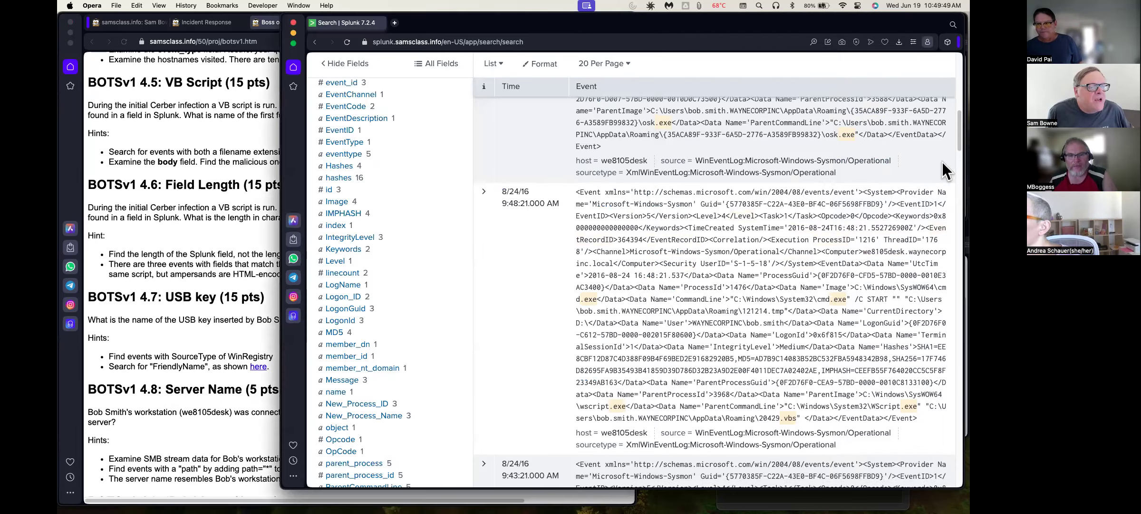
# Start a new search for the WinRegistry sourcetype from the Data Summary and set its time range to All time
pyautogui.moveTo(963, 133); pyautogui.dragTo(958, 56)
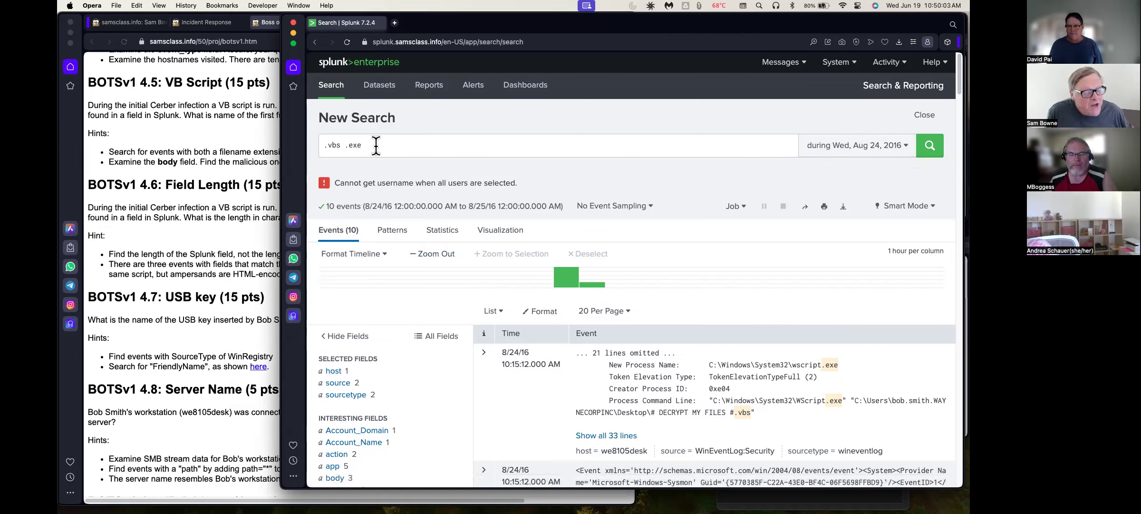
pyautogui.click(317, 89)
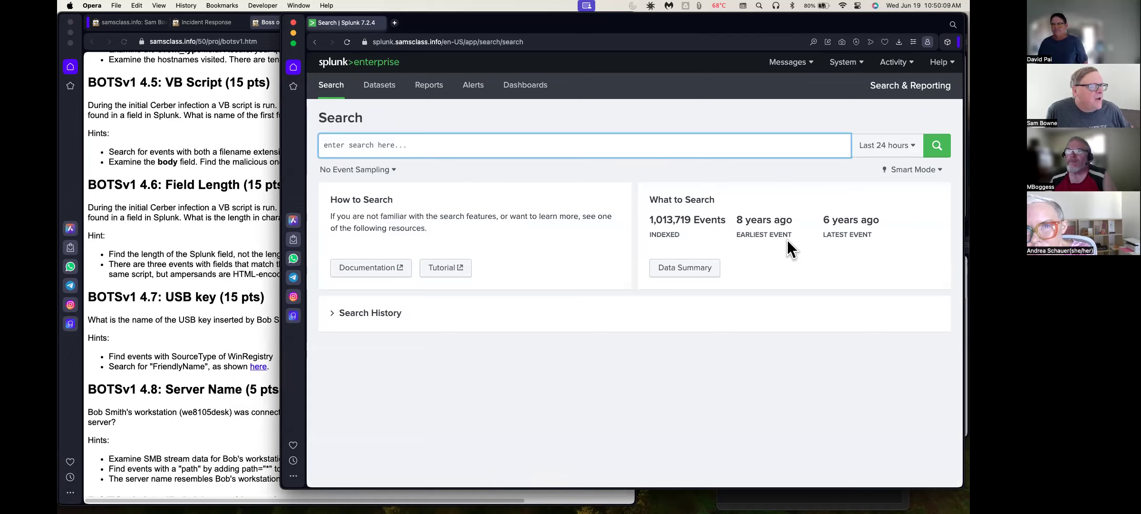
pyautogui.click(685, 268)
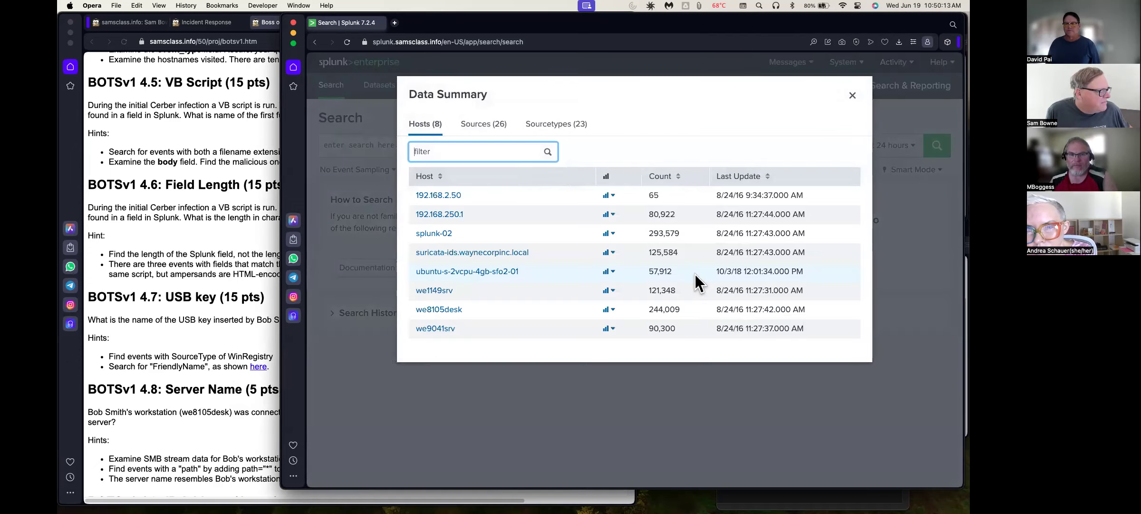
pyautogui.click(544, 125)
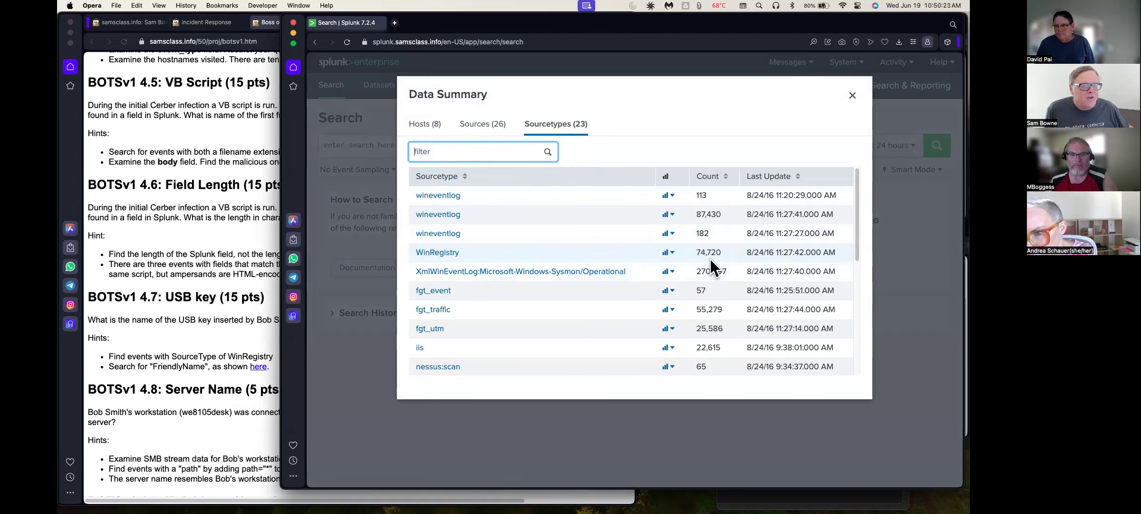
pyautogui.click(441, 253)
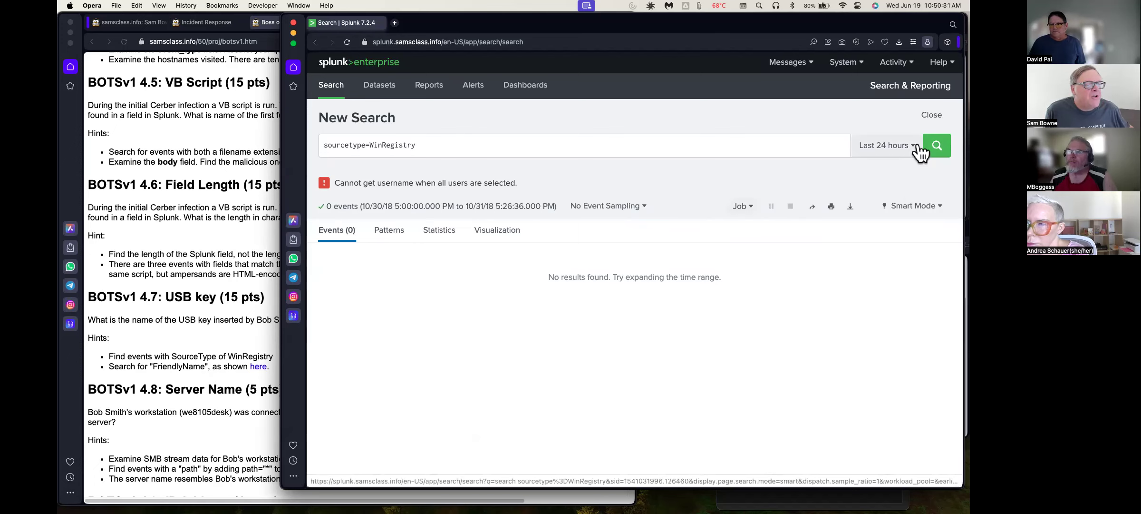
pyautogui.click(884, 145)
pyautogui.click(855, 209)
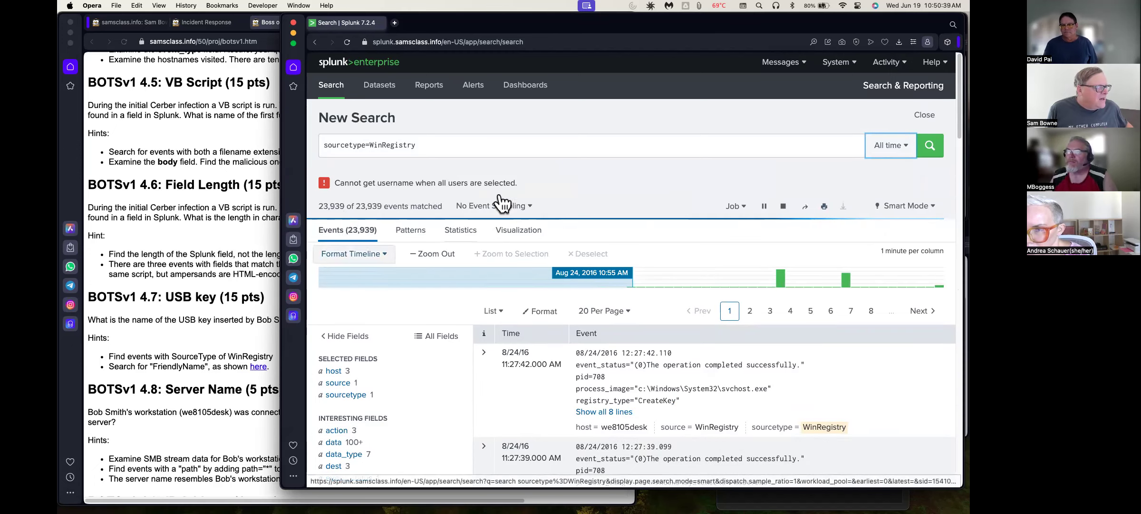
# Look over the available fields, add the term "Friend" to the sourcetype=WinRegistry query, and run the search
pyautogui.click(460, 142)
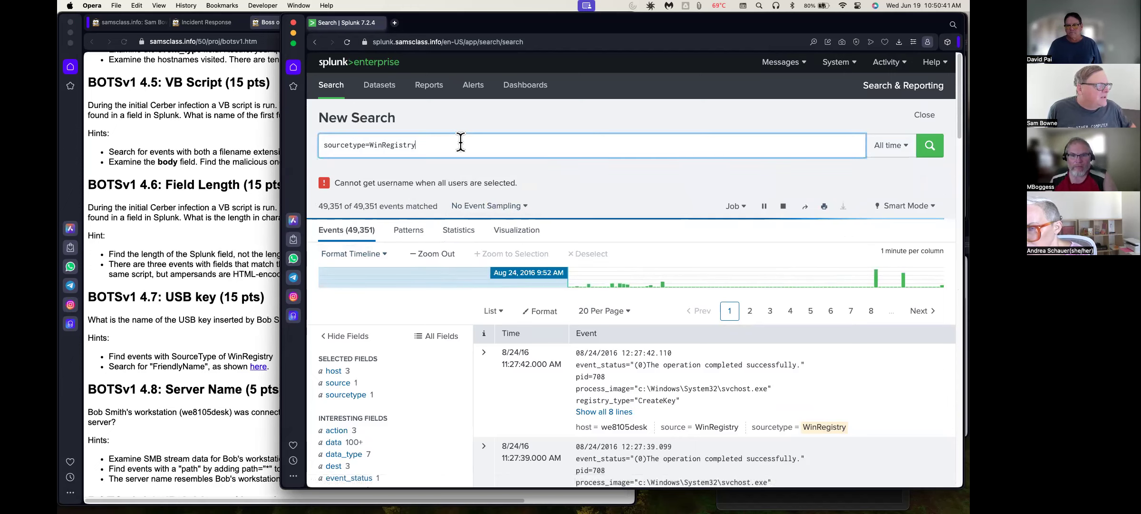
pyautogui.scroll(-5, 395, 407)
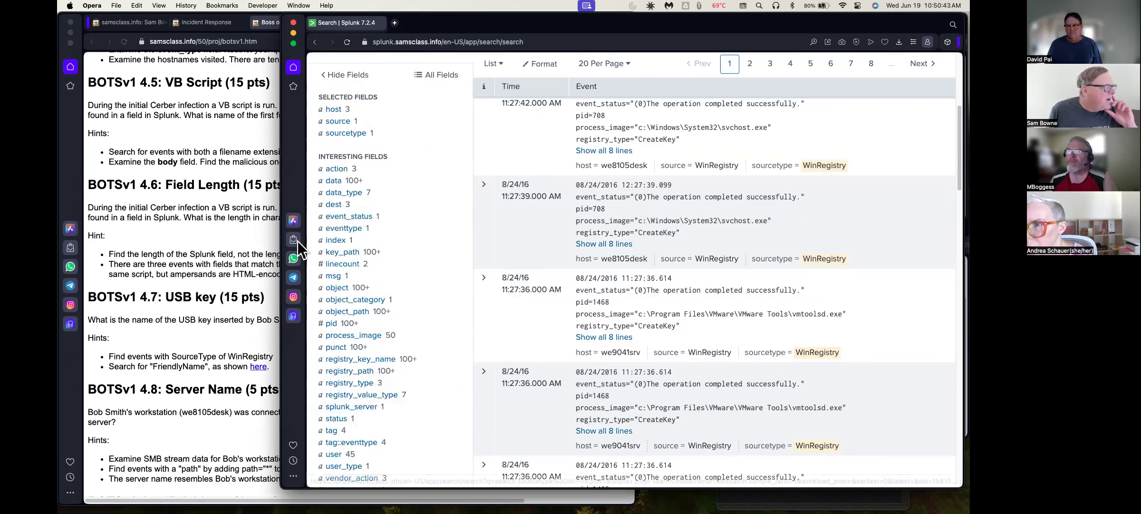
pyautogui.scroll(-3, 344, 376)
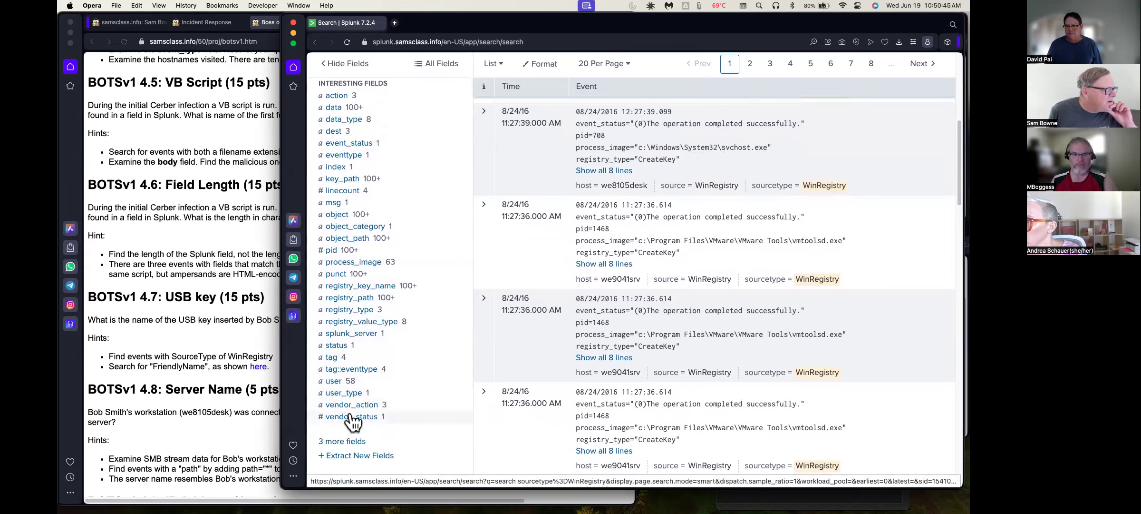
pyautogui.scroll(8, 350, 411)
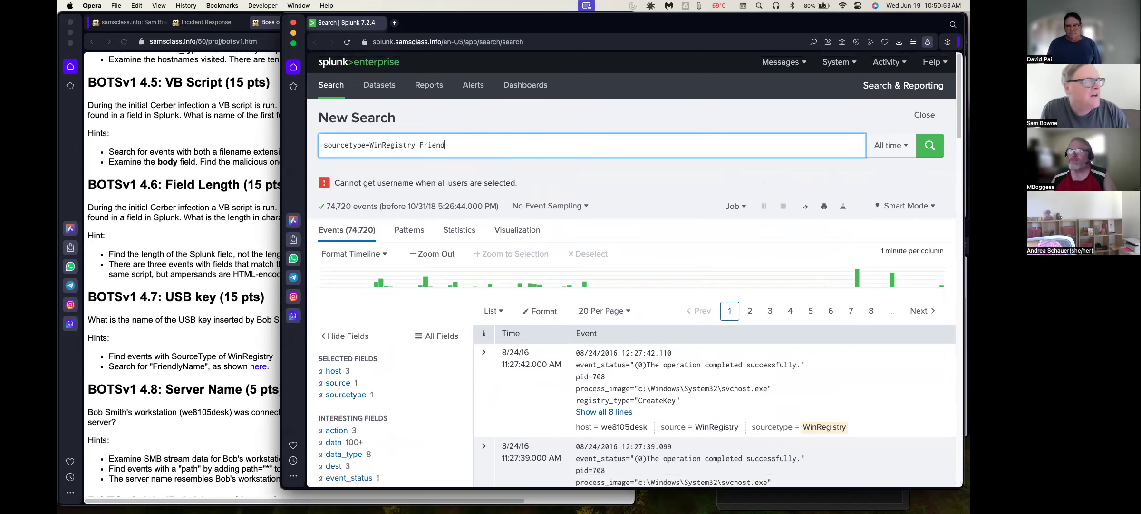
pyautogui.click(929, 151)
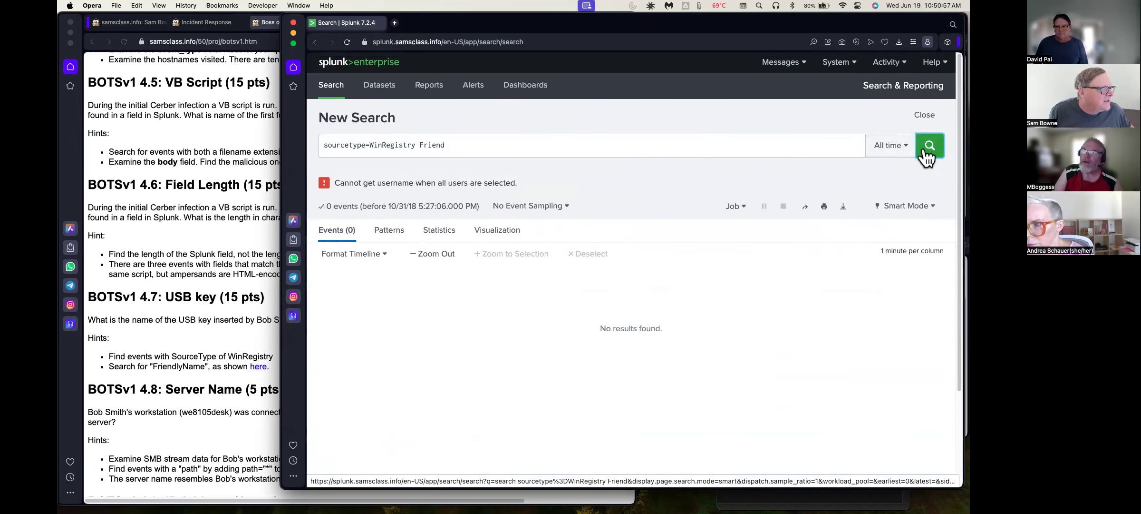
# Open the reference link from the 4.7 USB key hint about "FriendlyName" in a new tab and display it
pyautogui.click(191, 399)
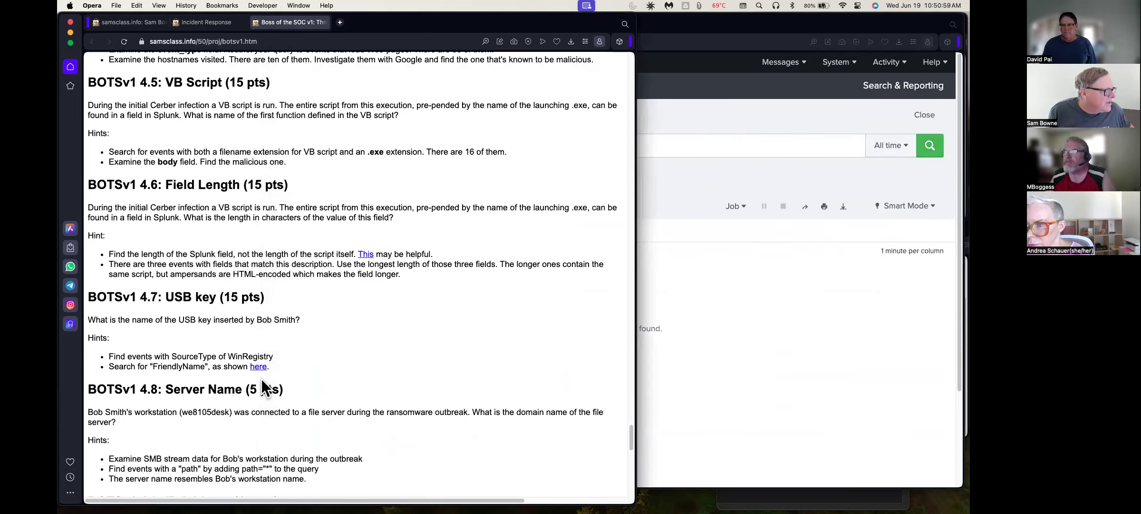
pyautogui.rightClick(261, 366)
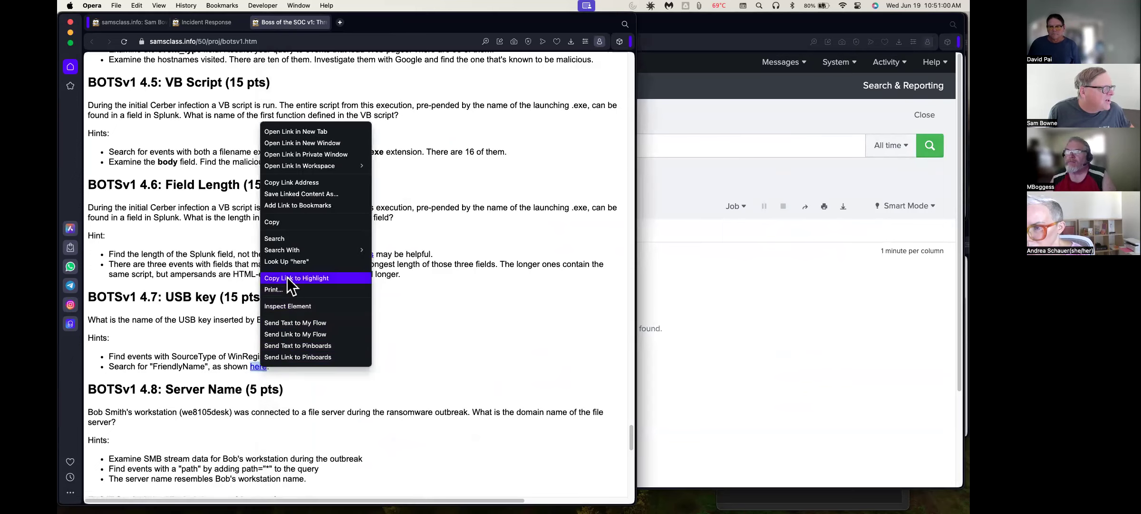
pyautogui.click(326, 131)
pyautogui.click(374, 22)
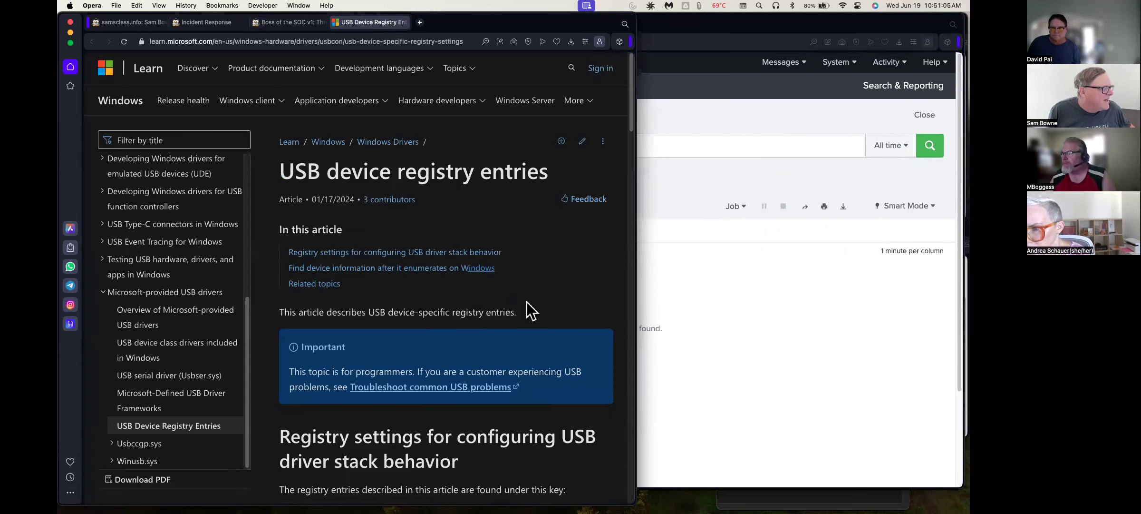
# Skim the USB device registry entries article for the registry entry that holds a device's friendly name
pyautogui.scroll(-10, 528, 304)
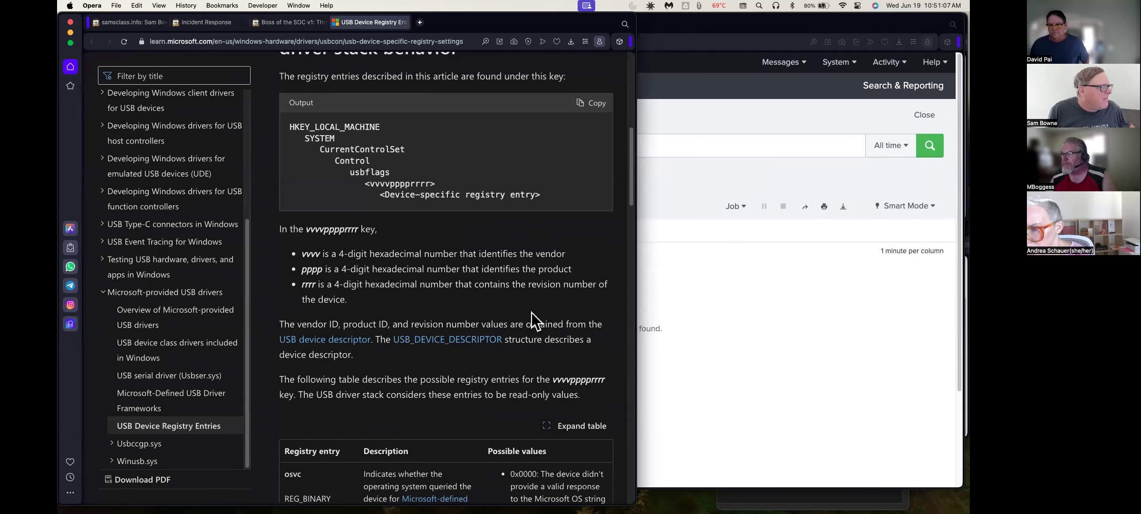
pyautogui.scroll(-6, 532, 312)
pyautogui.scroll(-9, 353, 374)
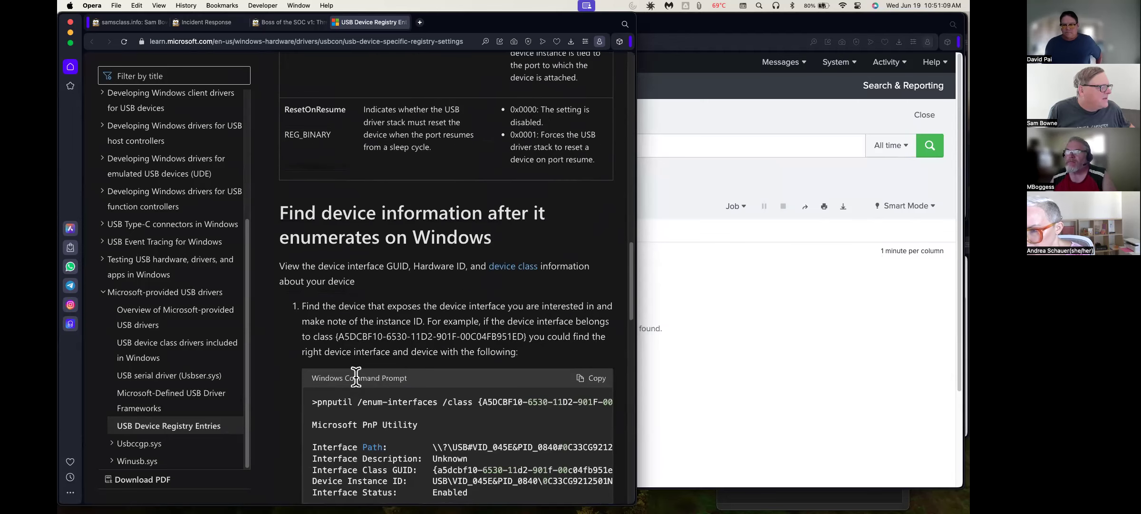
pyautogui.scroll(-3, 359, 377)
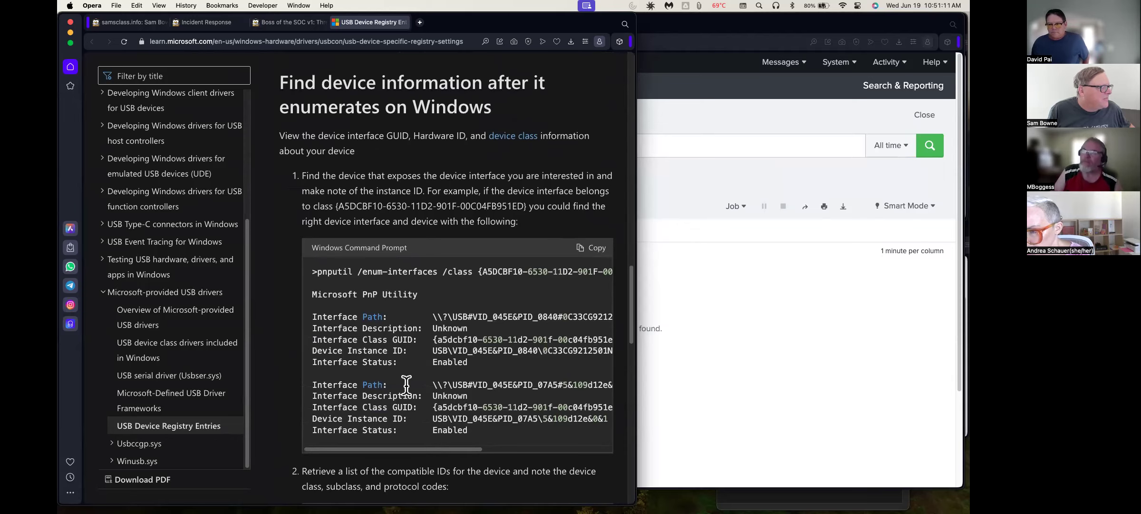
pyautogui.scroll(-4, 406, 384)
pyautogui.scroll(-3, 407, 384)
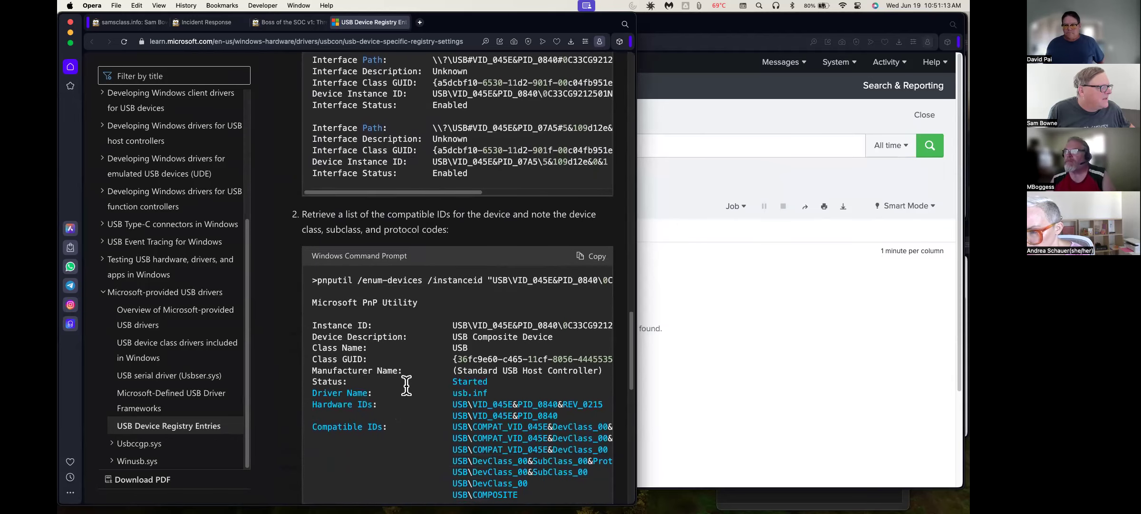
pyautogui.scroll(-12, 360, 348)
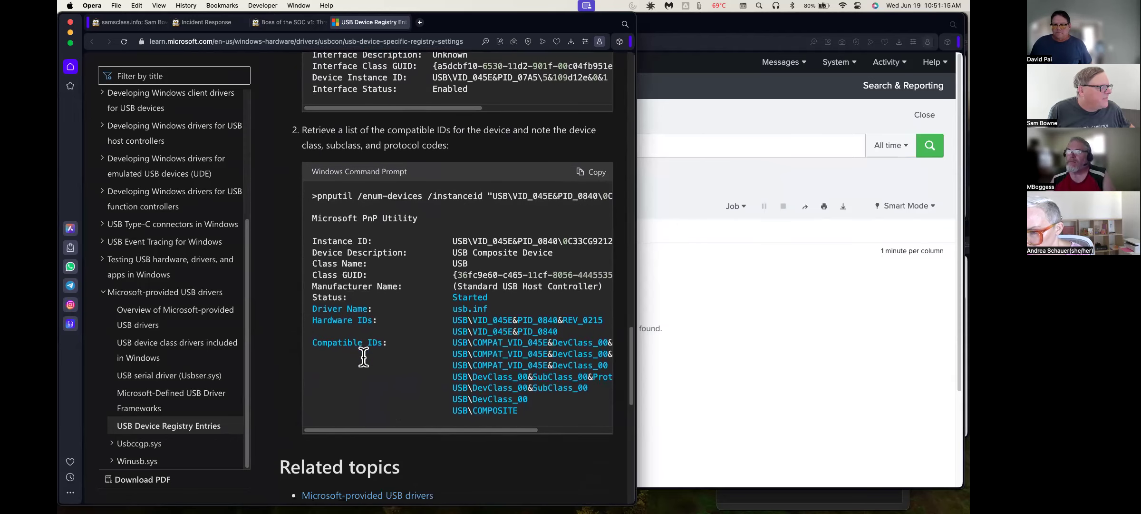
pyautogui.scroll(15, 367, 368)
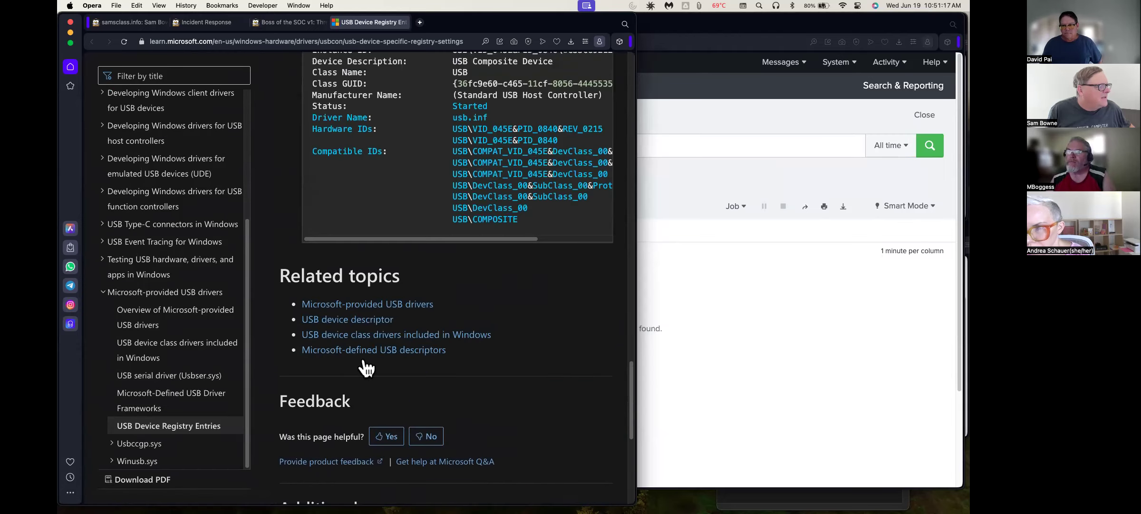
pyautogui.scroll(10, 363, 359)
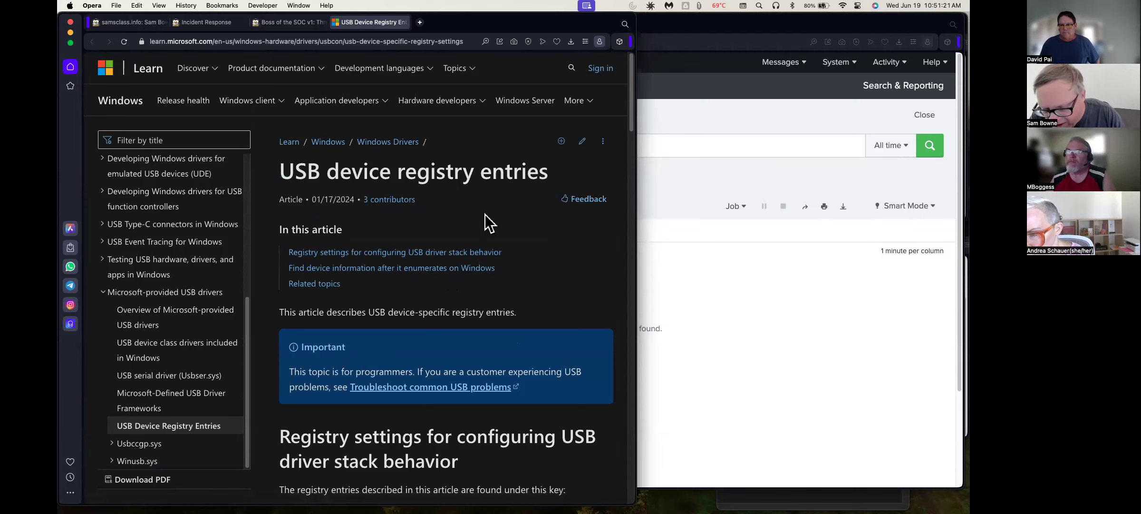
# Search the article's text for "frien" and for "name"
pyautogui.press('super+f')
pyautogui.write('f')
pyautogui.write('ien')
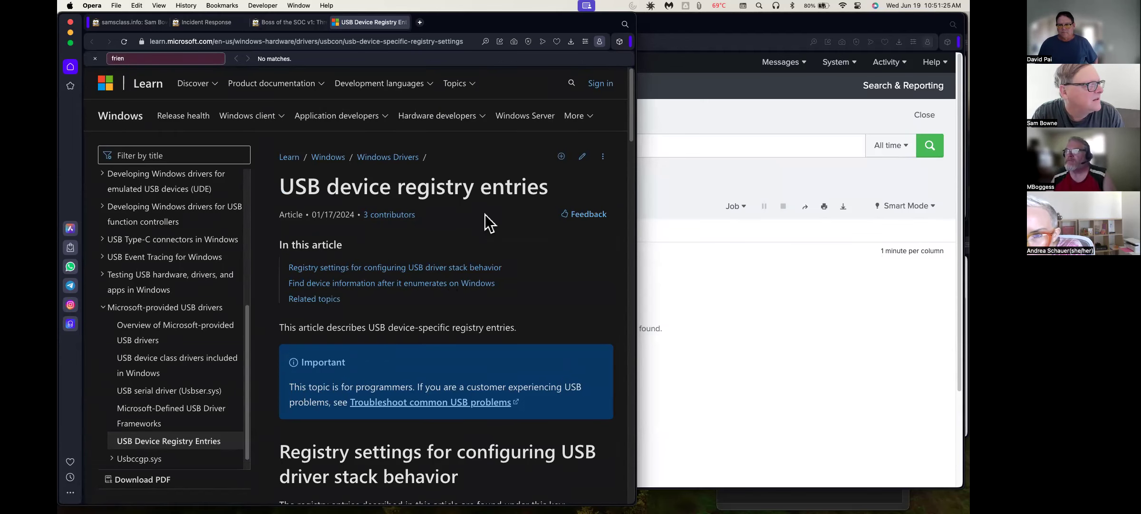
pyautogui.press('BackSpace')
pyautogui.press('BackSpace')
pyautogui.write('name')
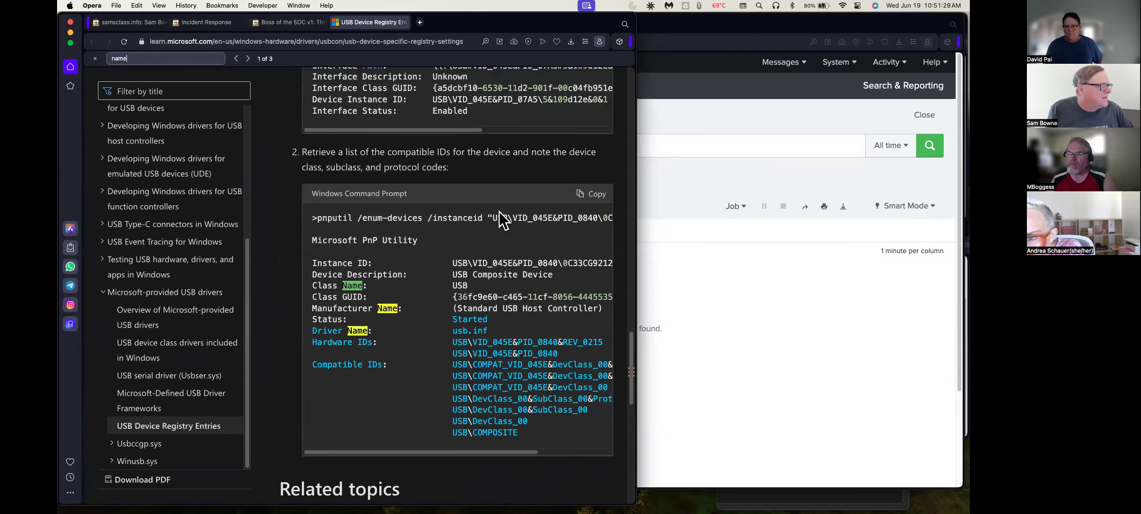
# Remove the term "Friend" from the Splunk query, leaving sourcetype=WinRegistry, and rerun the search
pyautogui.click(678, 151)
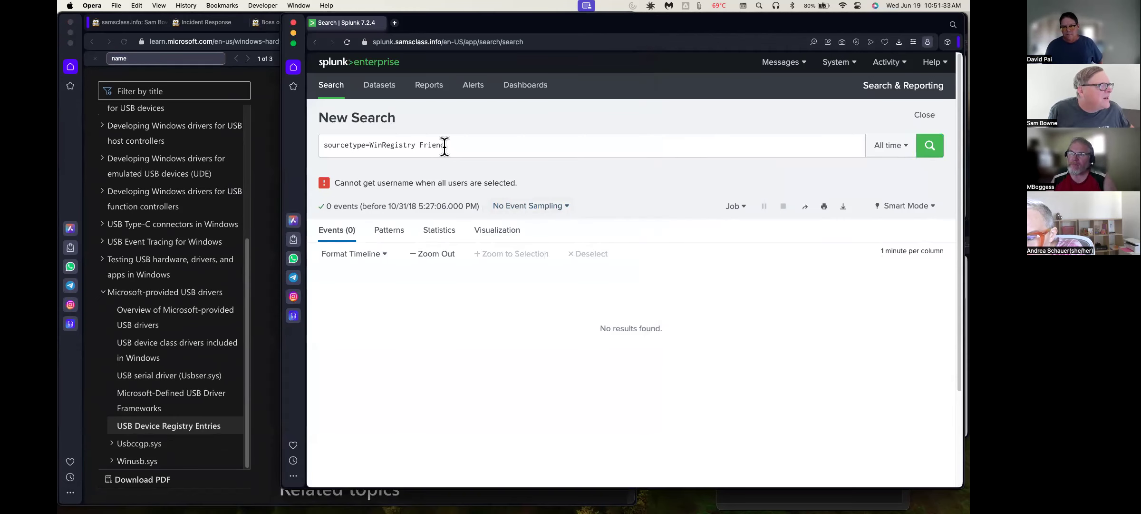
pyautogui.moveTo(450, 145); pyautogui.dragTo(419, 146)
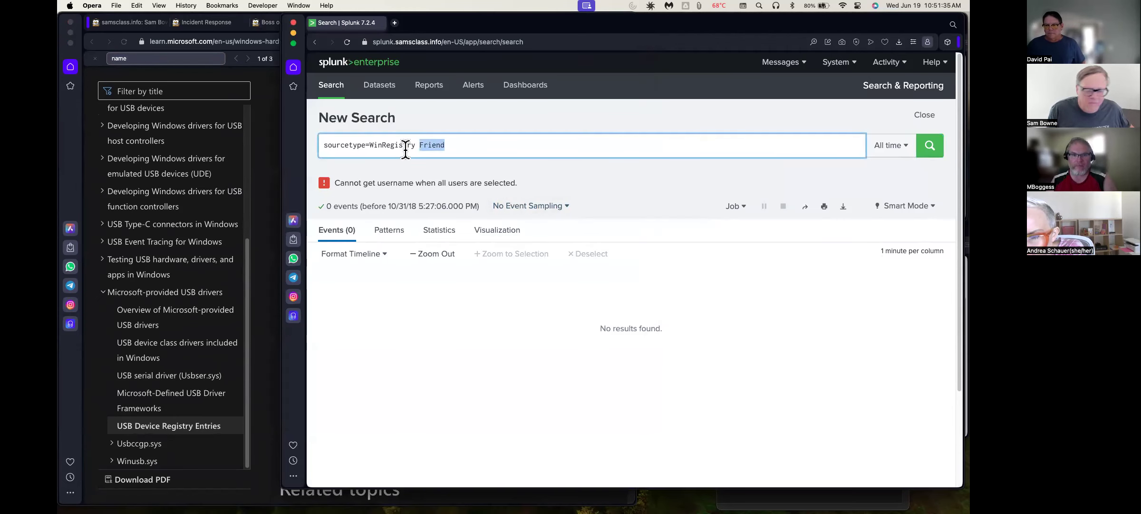
pyautogui.press('BackSpace')
pyautogui.press('Return')
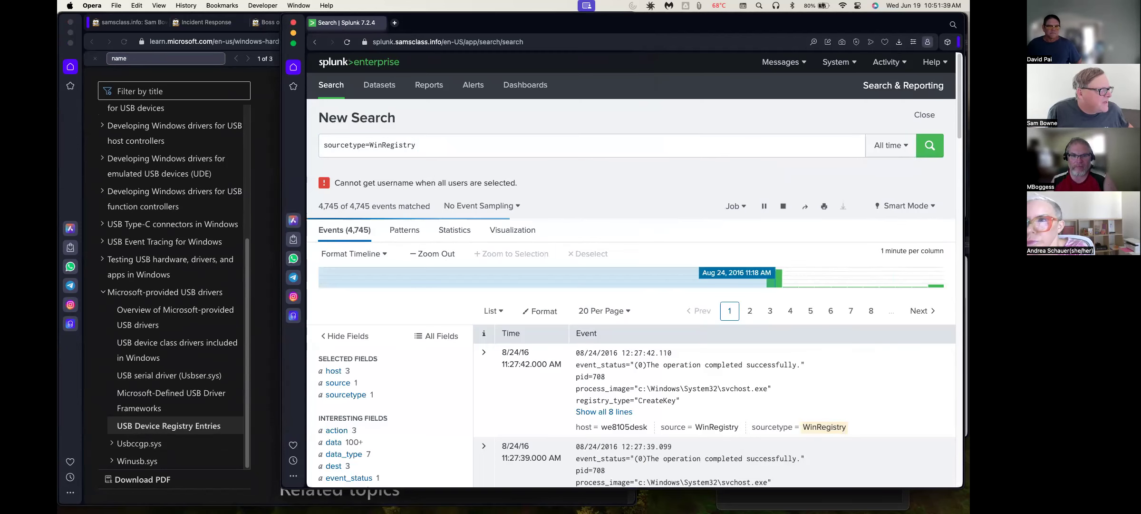
# Look through the interesting fields of the WinRegistry events and inspect the top values of registry_key_name
pyautogui.scroll(-2, 631, 266)
pyautogui.scroll(-4, 631, 262)
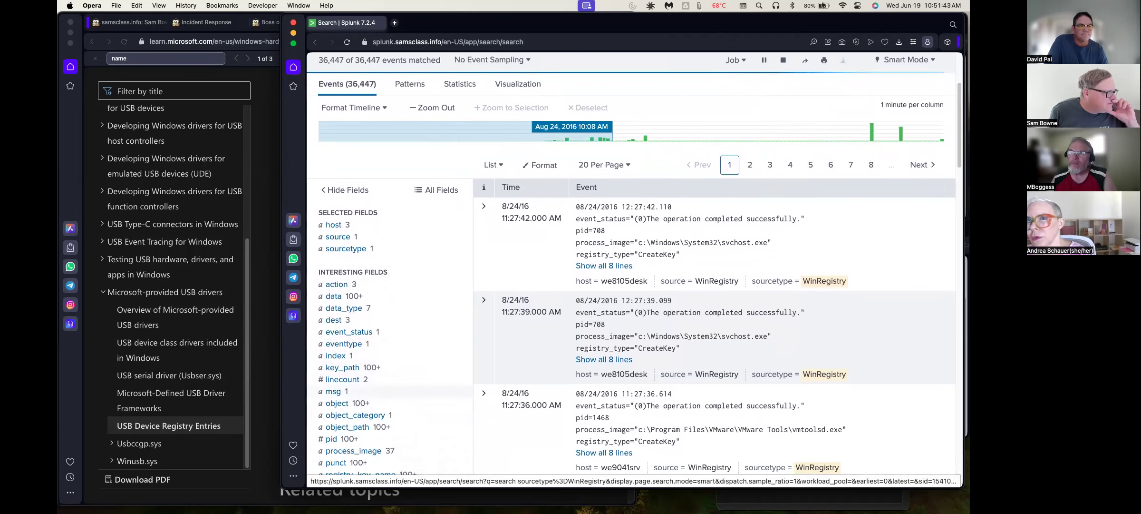
pyautogui.scroll(-5, 632, 264)
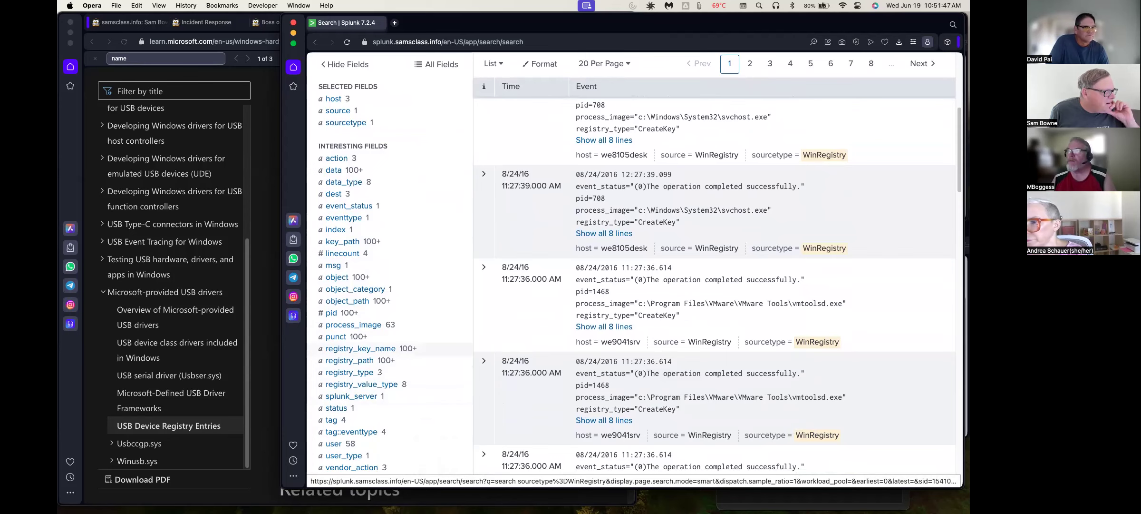
pyautogui.click(361, 348)
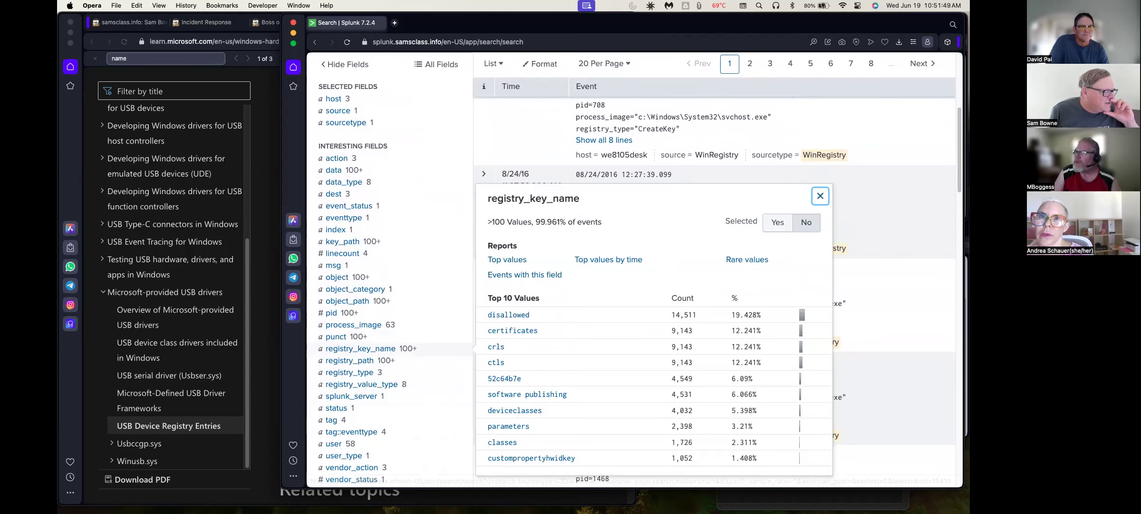
pyautogui.click(820, 196)
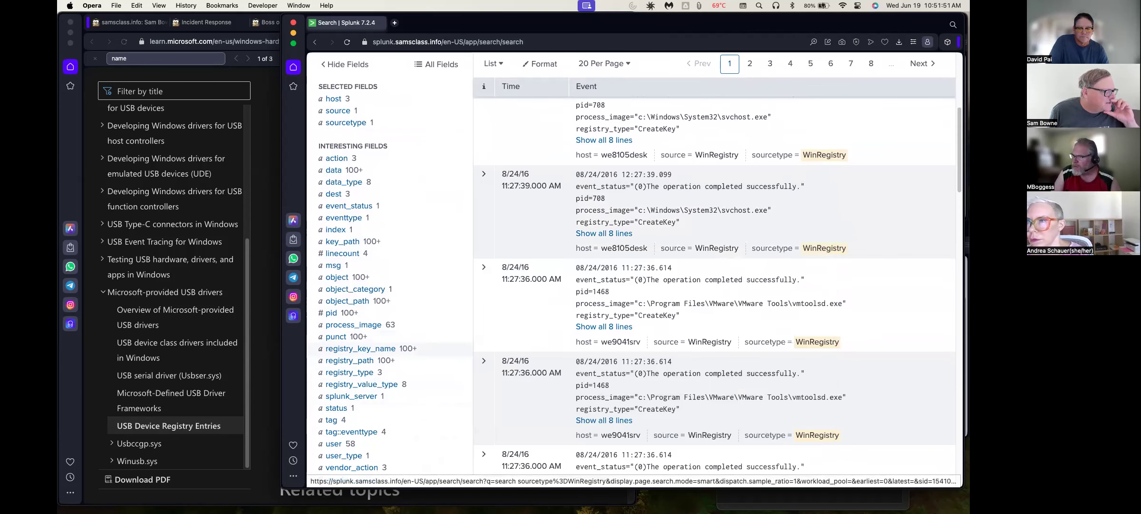
# Copy "FriendlyName" from the 4.7 USB key hint, add it to the sourcetype=WinRegistry query, and run the search
pyautogui.click(265, 195)
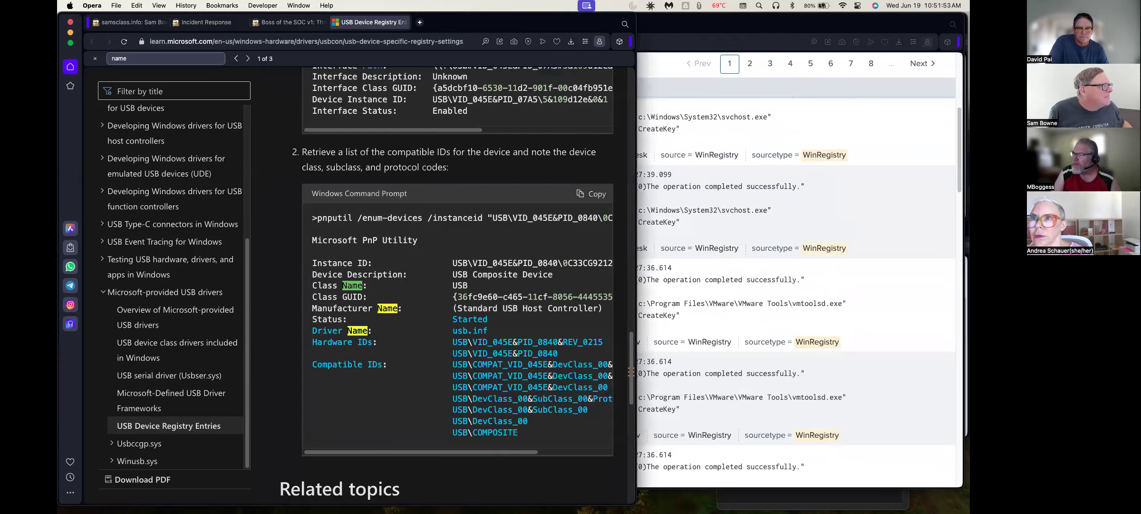
pyautogui.click(291, 22)
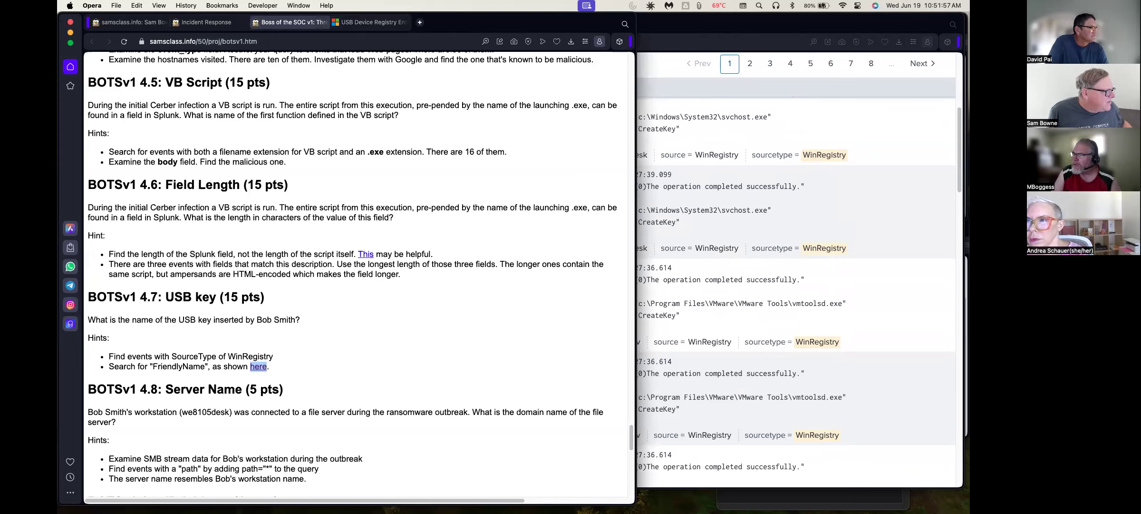
pyautogui.moveTo(153, 366); pyautogui.dragTo(204, 367)
pyautogui.press('super+c')
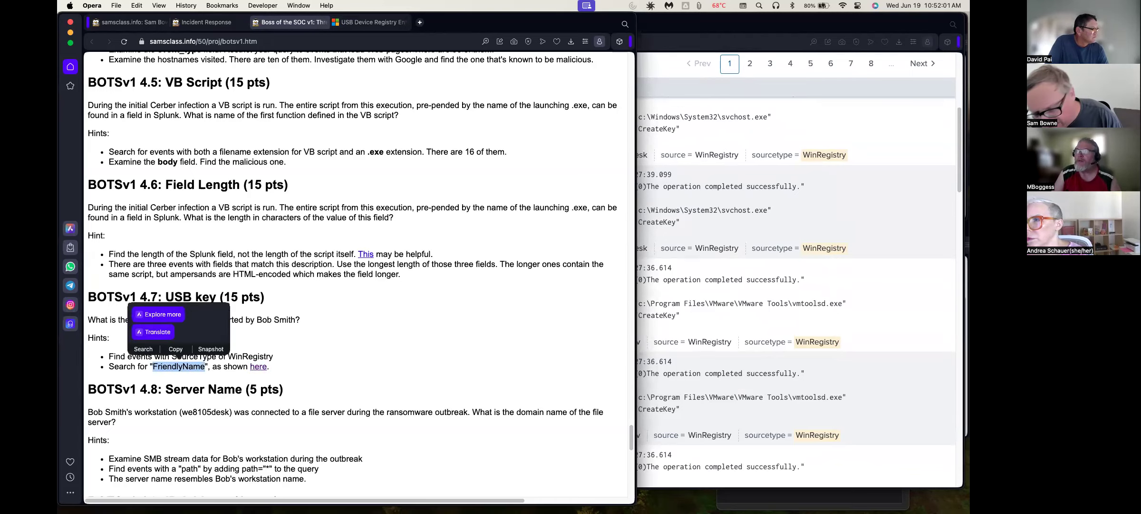
pyautogui.click(761, 238)
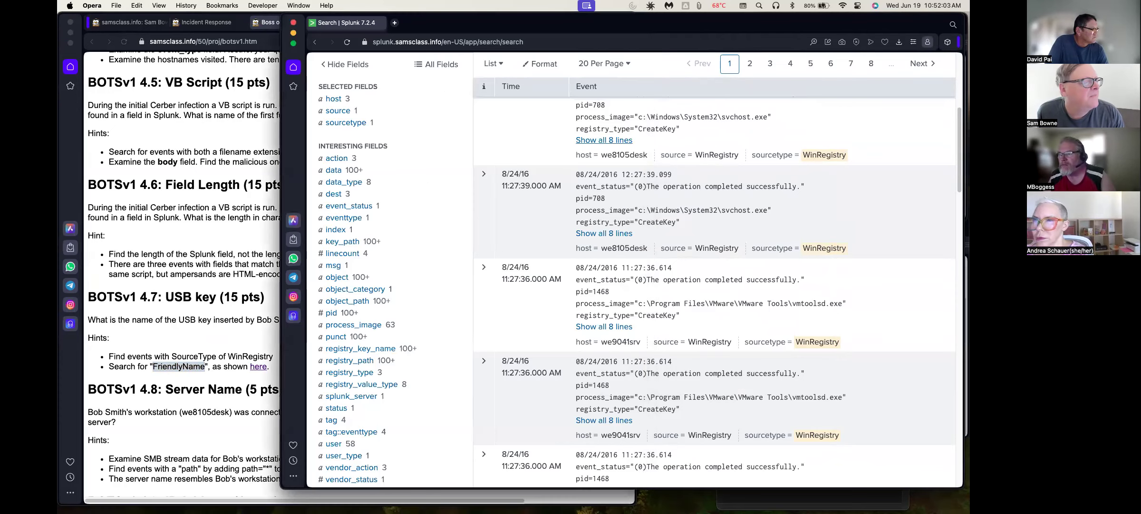
pyautogui.scroll(6, 761, 238)
pyautogui.click(481, 150)
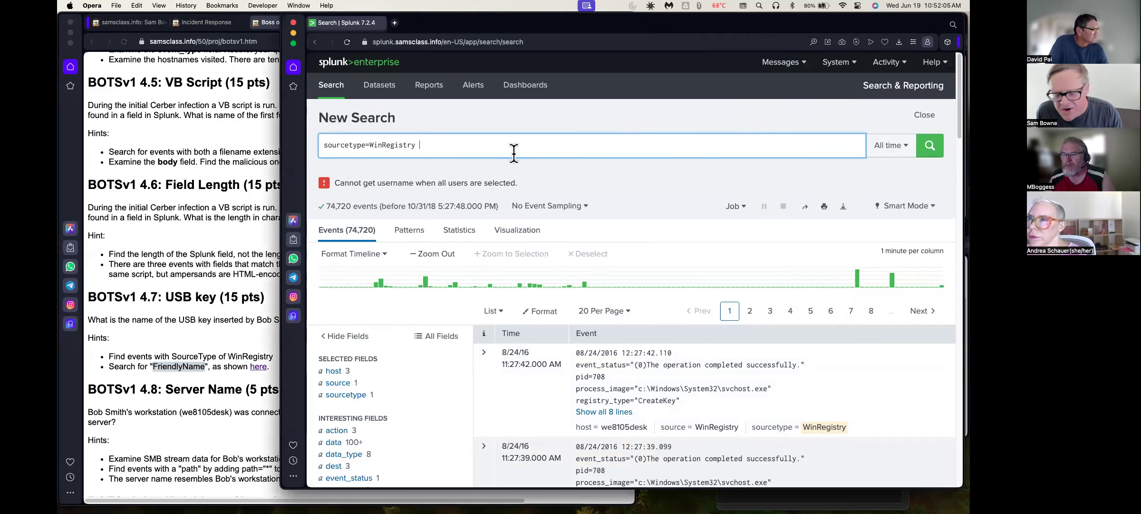
pyautogui.press('super+v')
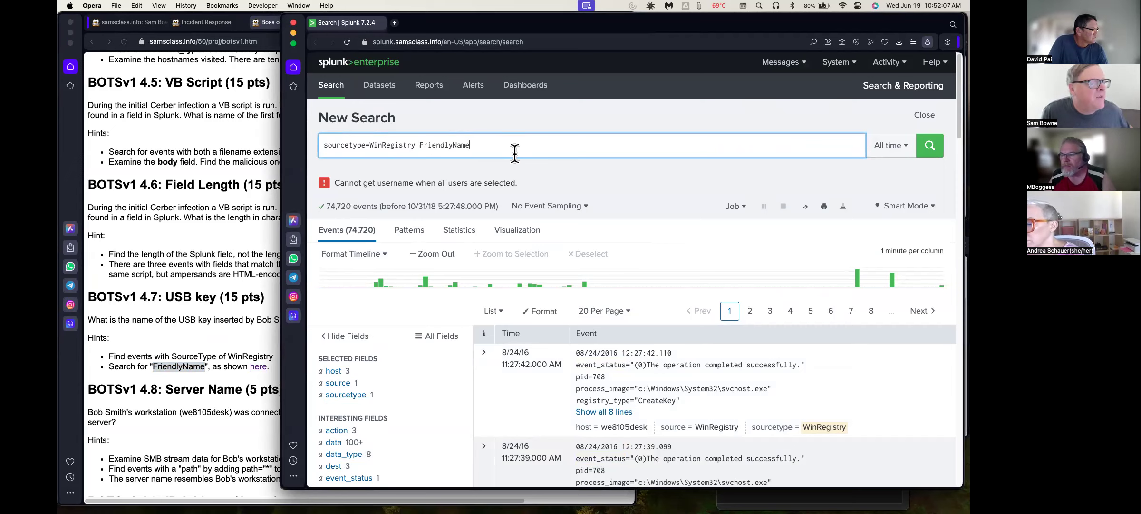
pyautogui.click(930, 148)
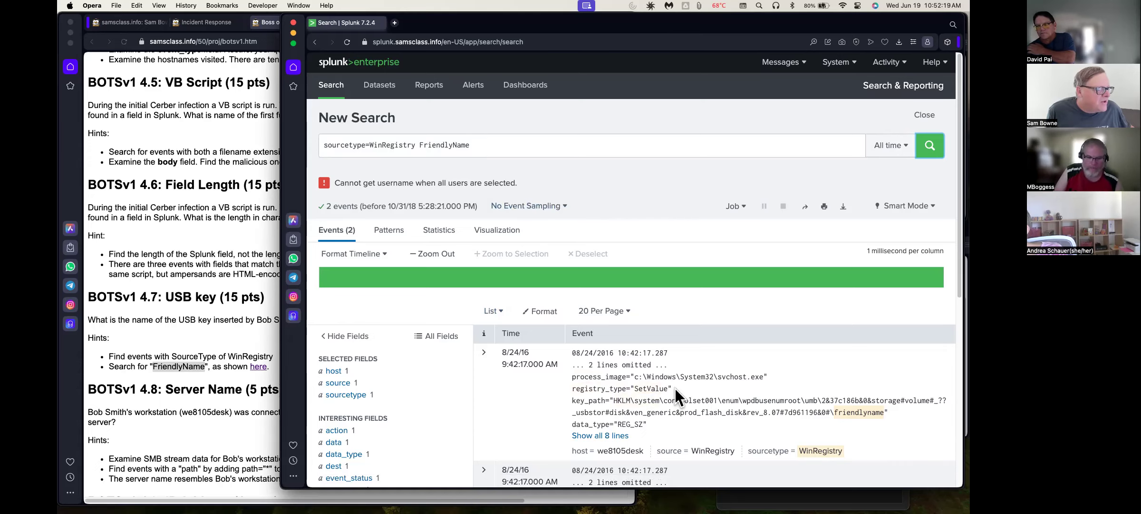
# Expand the second FriendlyName event, from WUDFHost.exe, and examine its data and registry value fields for the USB key's name
pyautogui.scroll(-3, 675, 388)
pyautogui.scroll(-2, 676, 388)
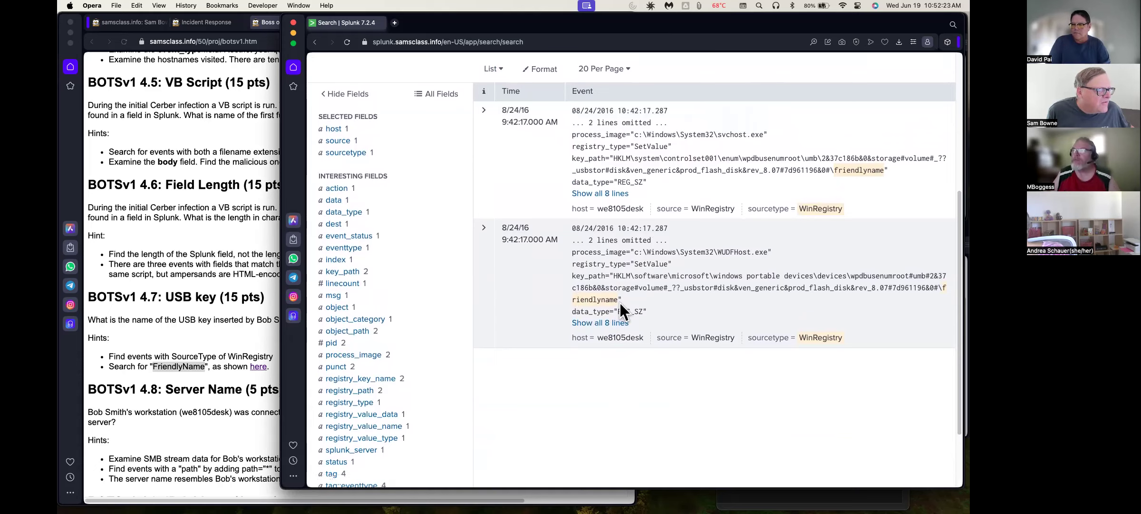
pyautogui.click(483, 228)
pyautogui.scroll(-1, 718, 338)
pyautogui.scroll(-5, 720, 352)
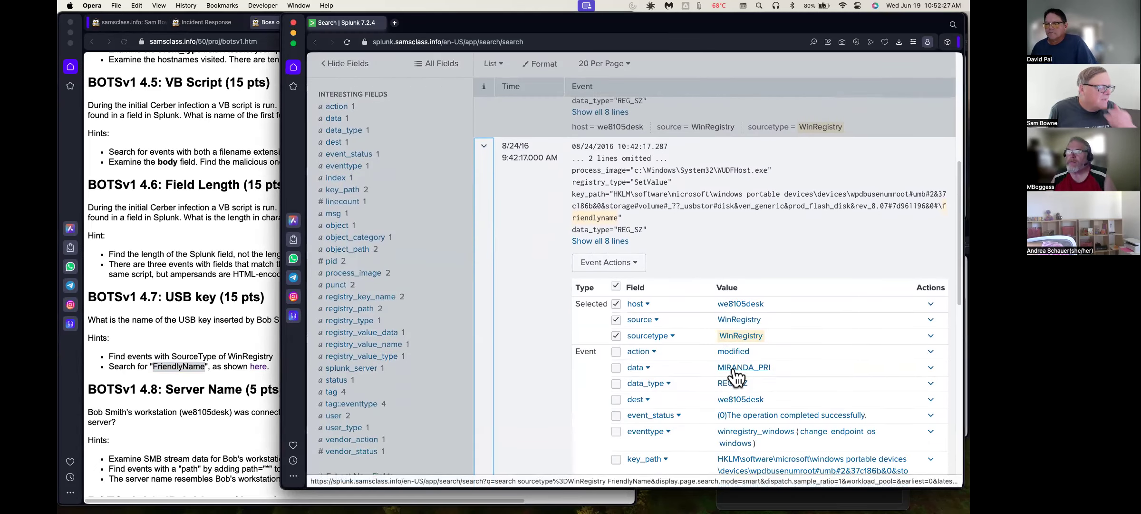
pyautogui.scroll(-3, 736, 394)
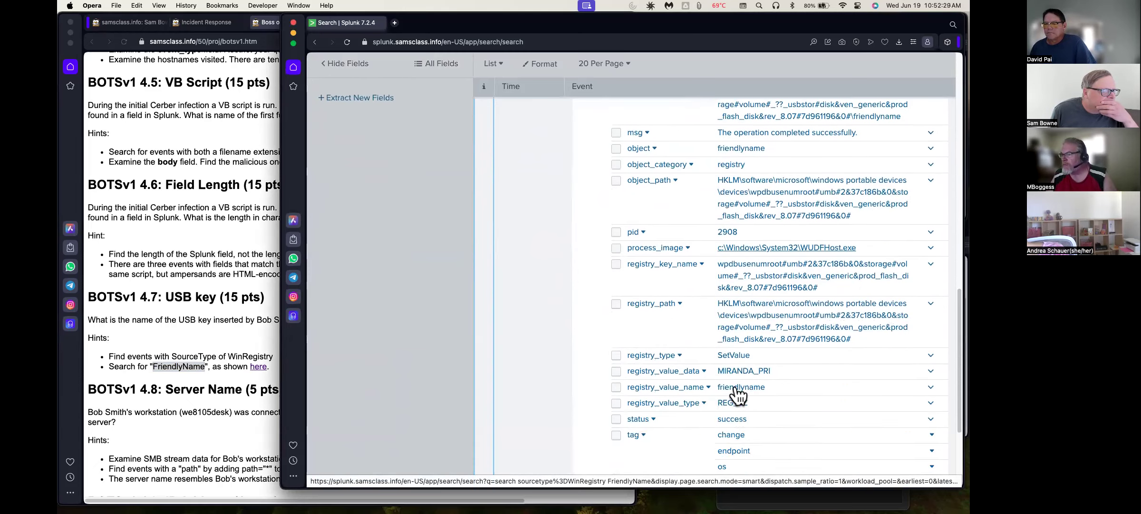
pyautogui.scroll(15, 736, 394)
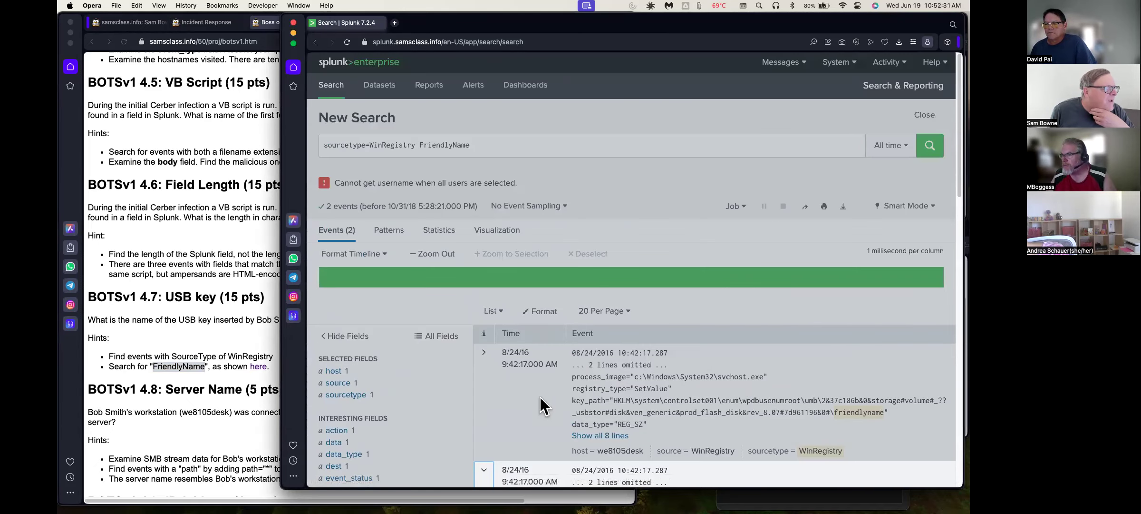
# Expand the first FriendlyName event, from svchost.exe, and go through the matches for "friend" found on the page
pyautogui.click(484, 352)
pyautogui.click(485, 352)
pyautogui.click(484, 353)
pyautogui.click(484, 352)
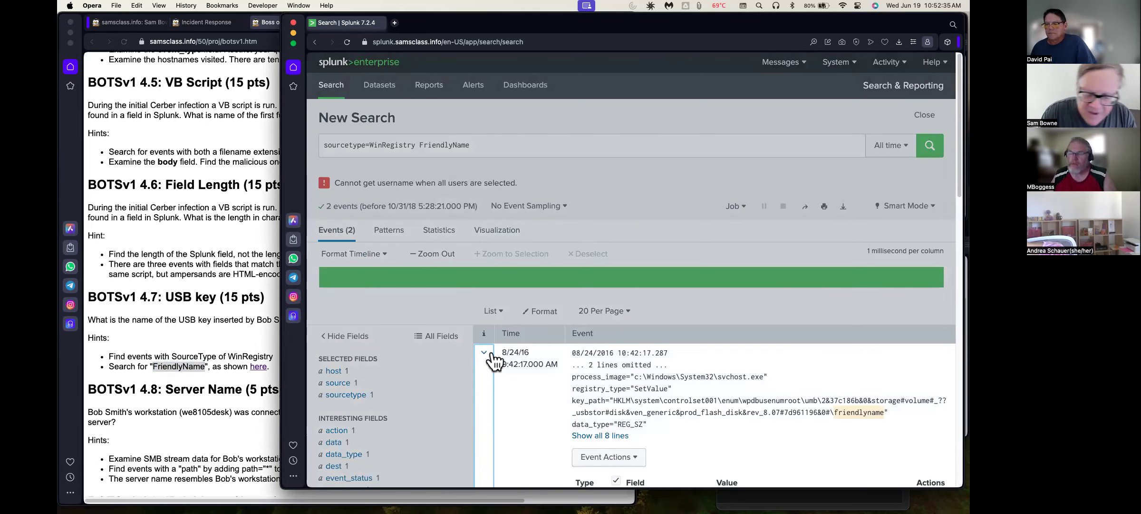
pyautogui.press('super+f')
pyautogui.write('friend')
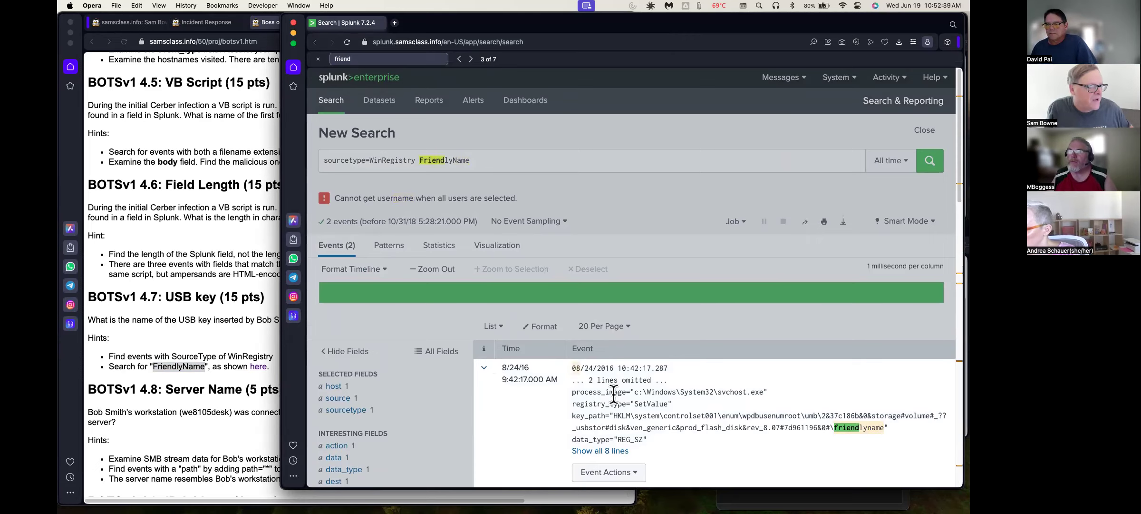
pyautogui.scroll(-2, 733, 427)
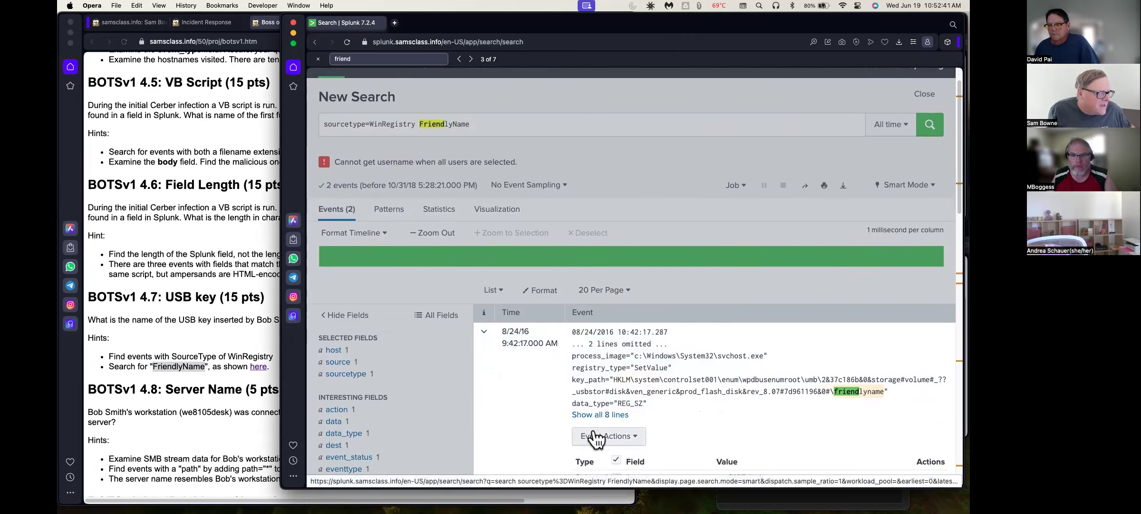
pyautogui.scroll(-8, 716, 419)
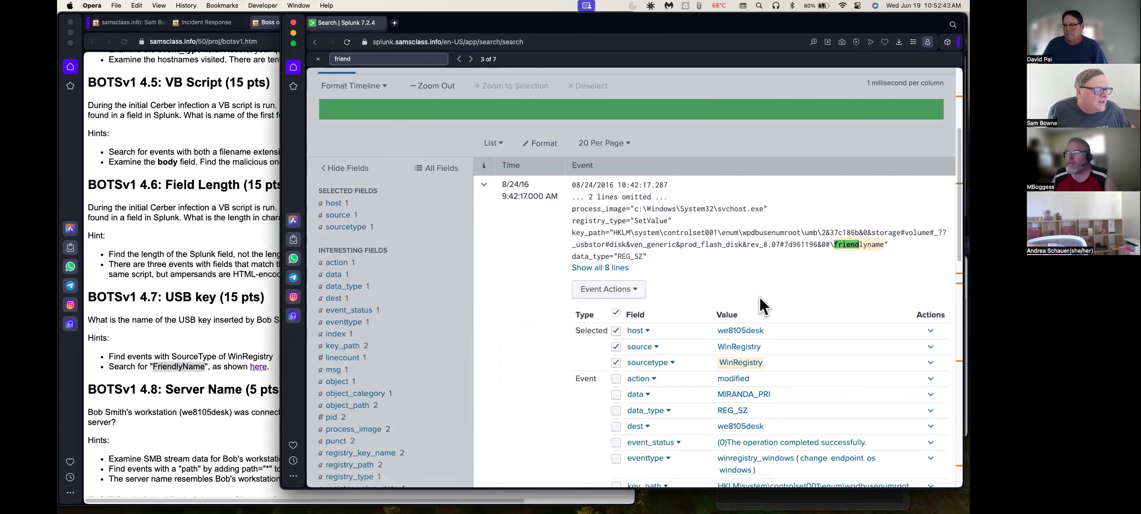
pyautogui.click(471, 59)
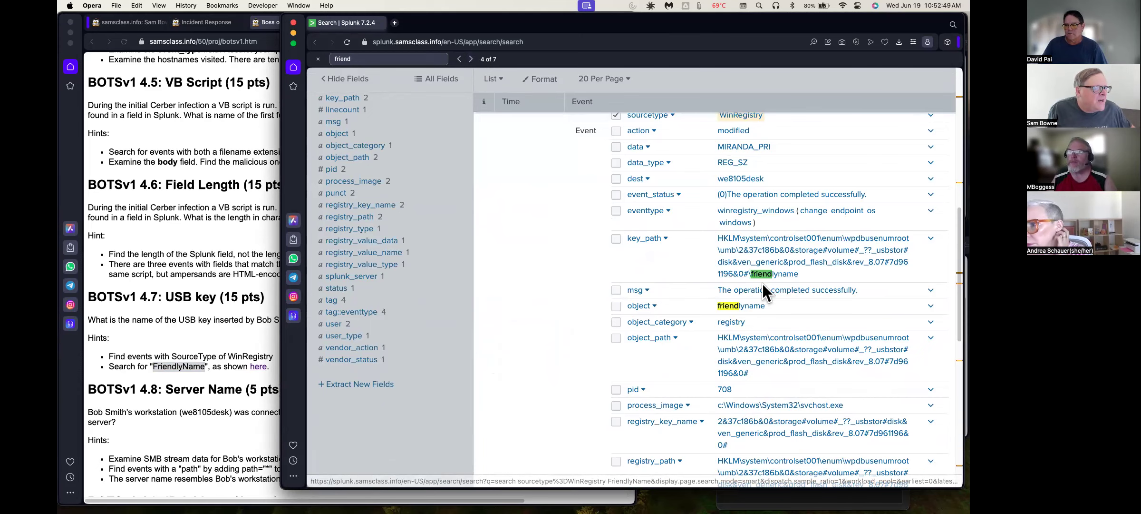
pyautogui.click(472, 59)
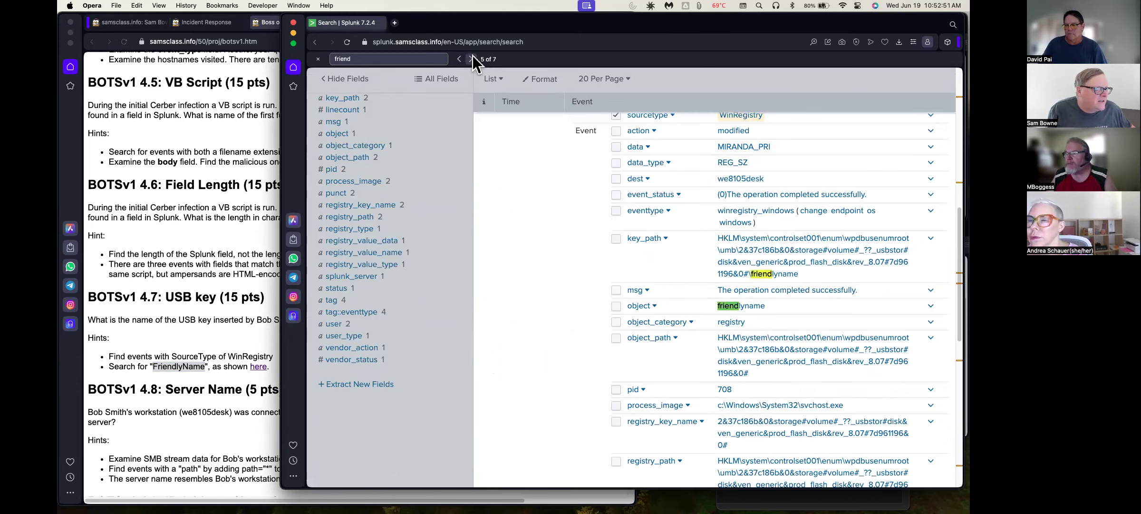
pyautogui.click(471, 59)
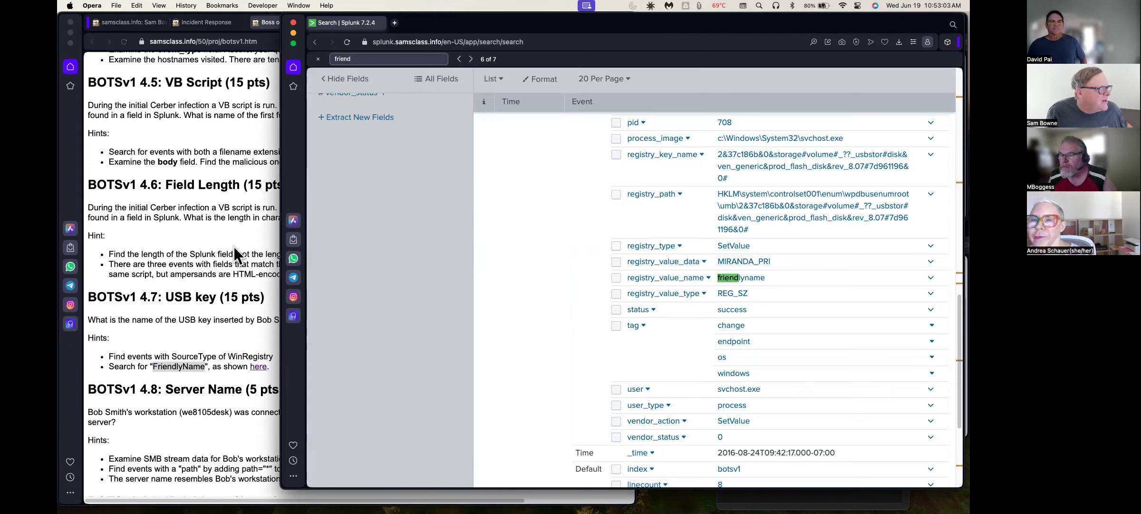
# Read the 4.8 to 4.10 questions and hints on the challenge page and return to the top of the Splunk results
pyautogui.click(213, 295)
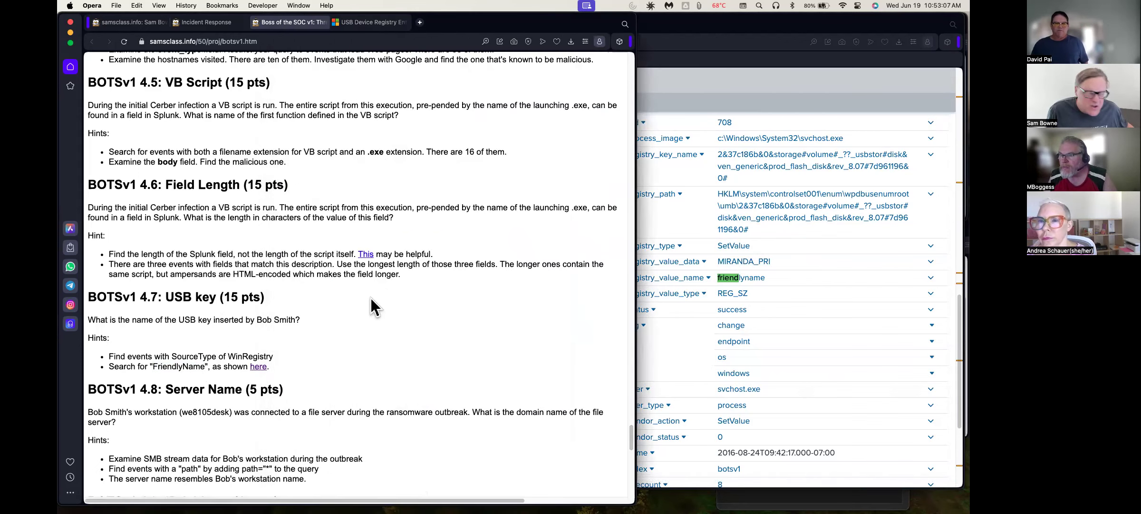
pyautogui.scroll(-5, 370, 298)
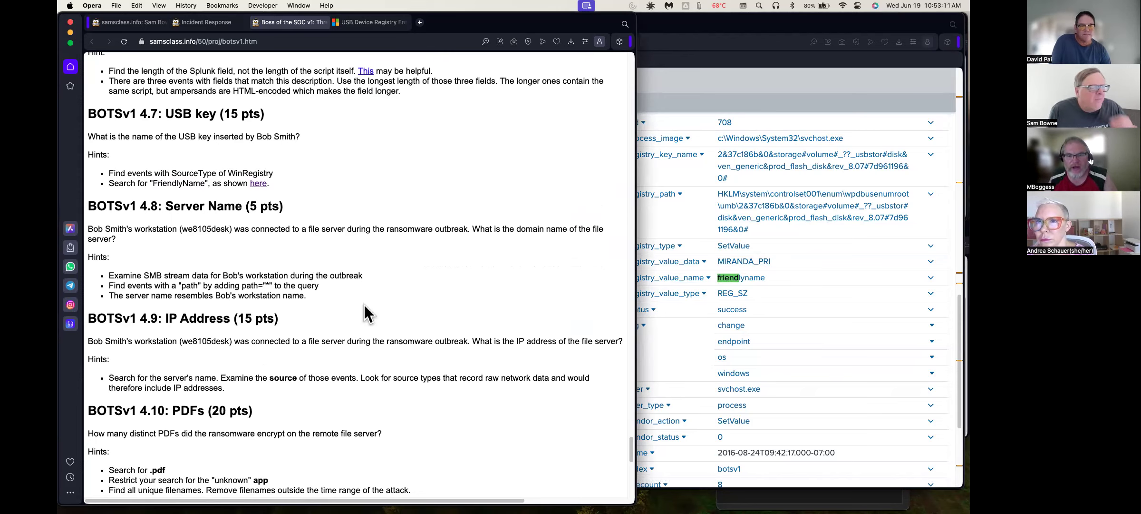
pyautogui.click(842, 359)
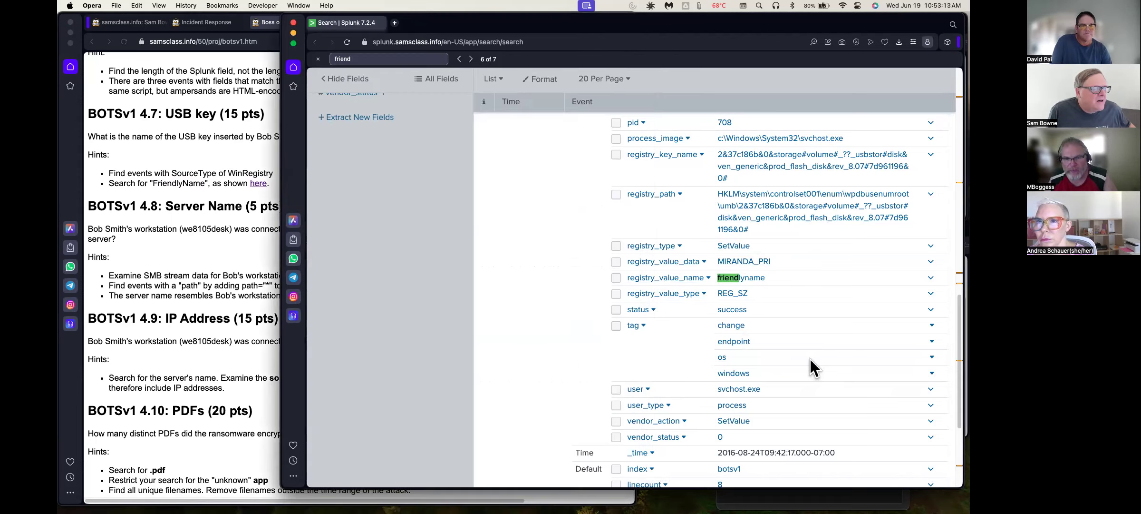
pyautogui.scroll(10, 809, 359)
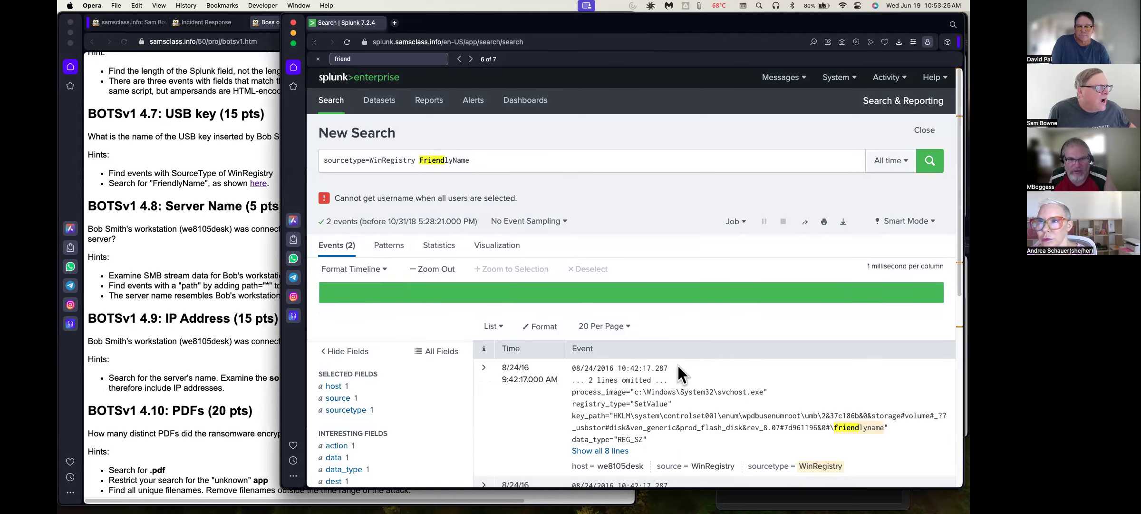
# Expand the first FriendlyName event's field details briefly and collapse them again
pyautogui.scroll(-2, 477, 394)
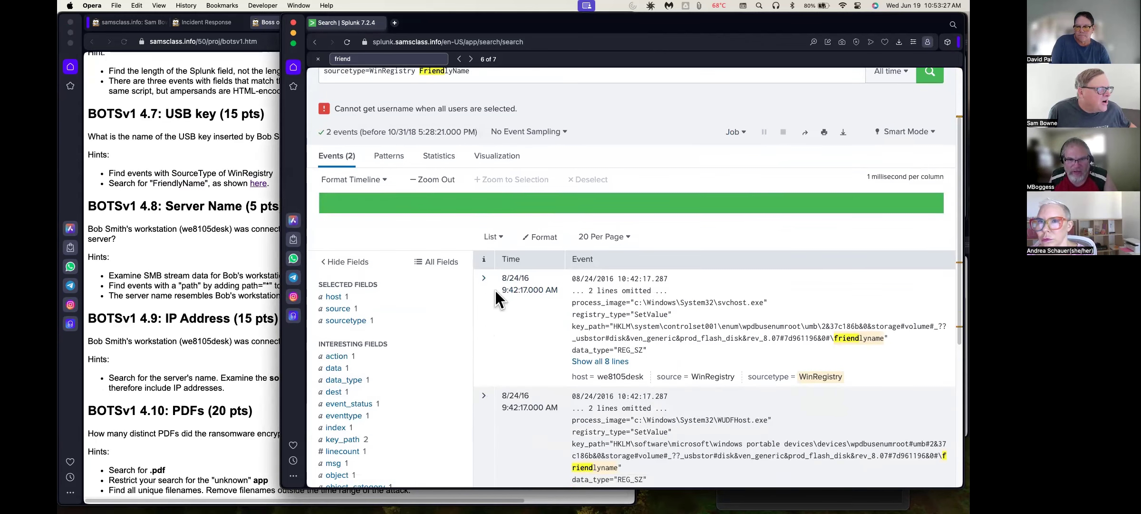
pyautogui.click(483, 279)
pyautogui.click(483, 281)
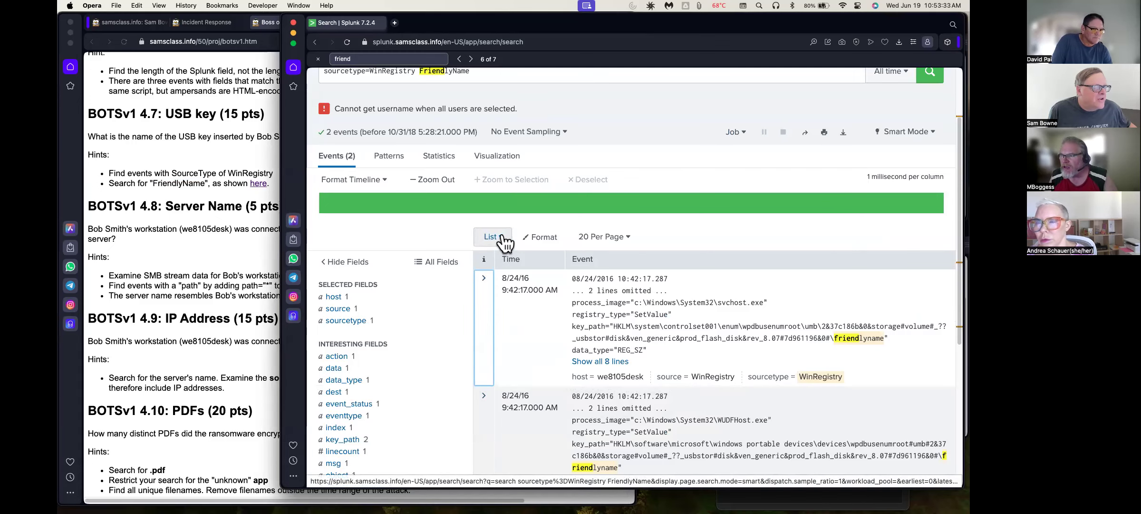
# Try the Raw display format for the events and switch back to List
pyautogui.click(503, 240)
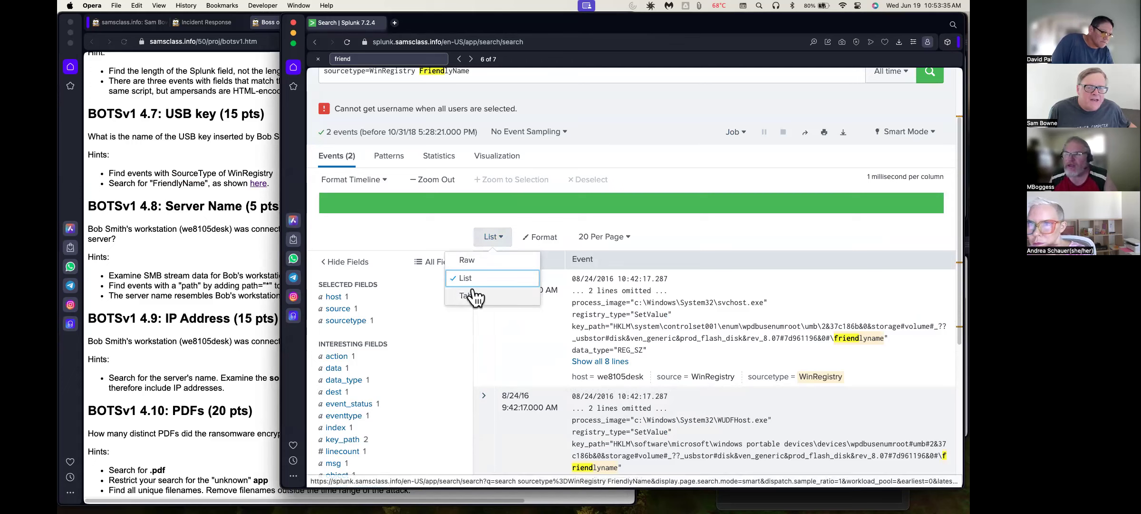
pyautogui.click(472, 261)
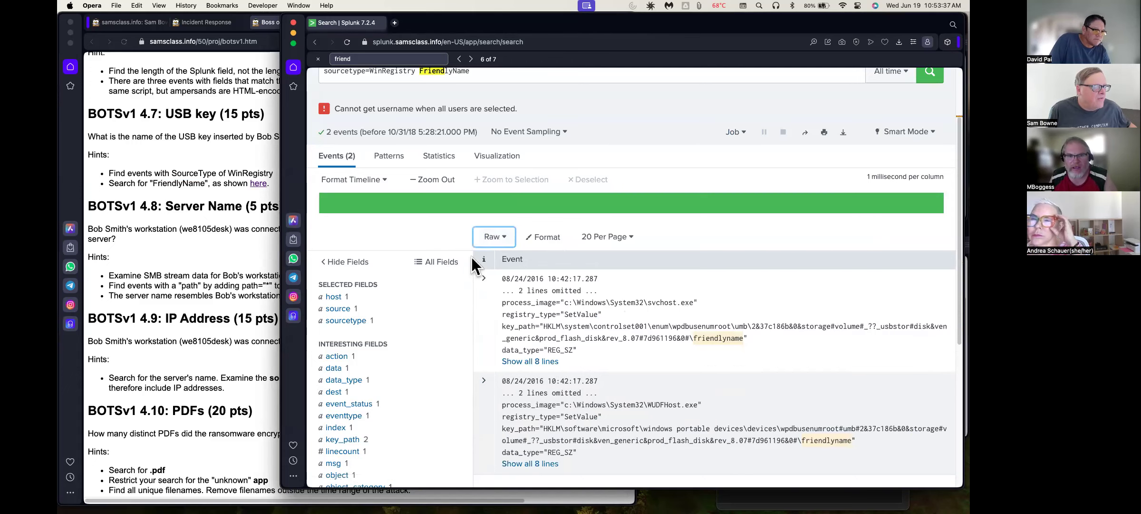
pyautogui.click(508, 241)
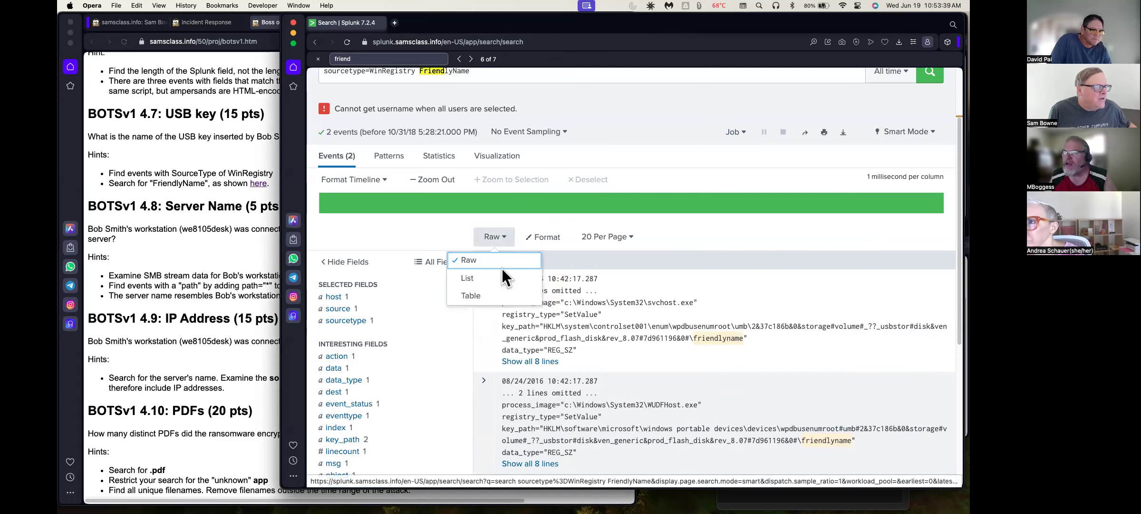
pyautogui.click(477, 274)
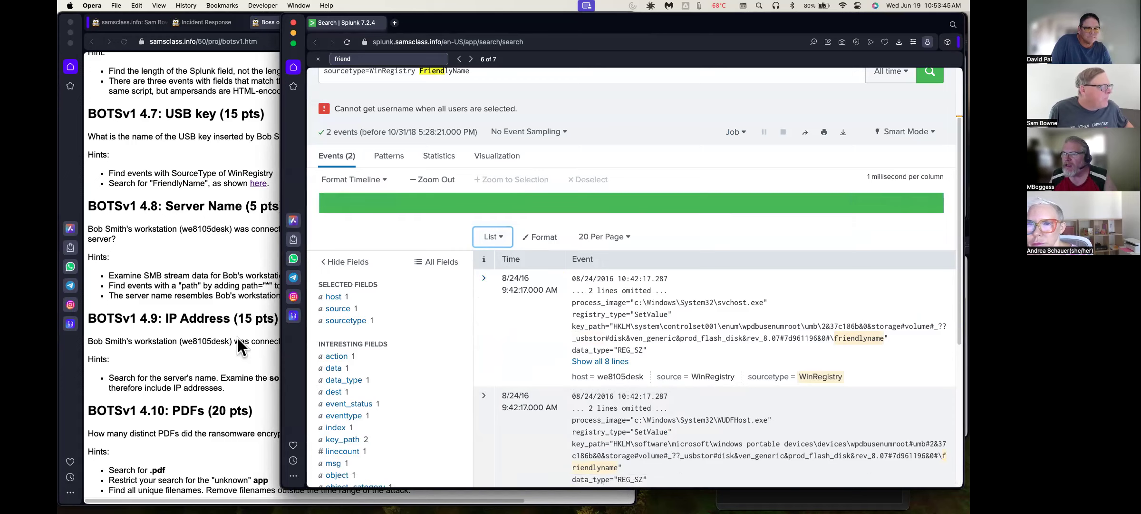
# Review the remaining Level 4 challenges on the instructions page, from 4.8 Server Name through 4.14 Obfuscation
pyautogui.click(231, 250)
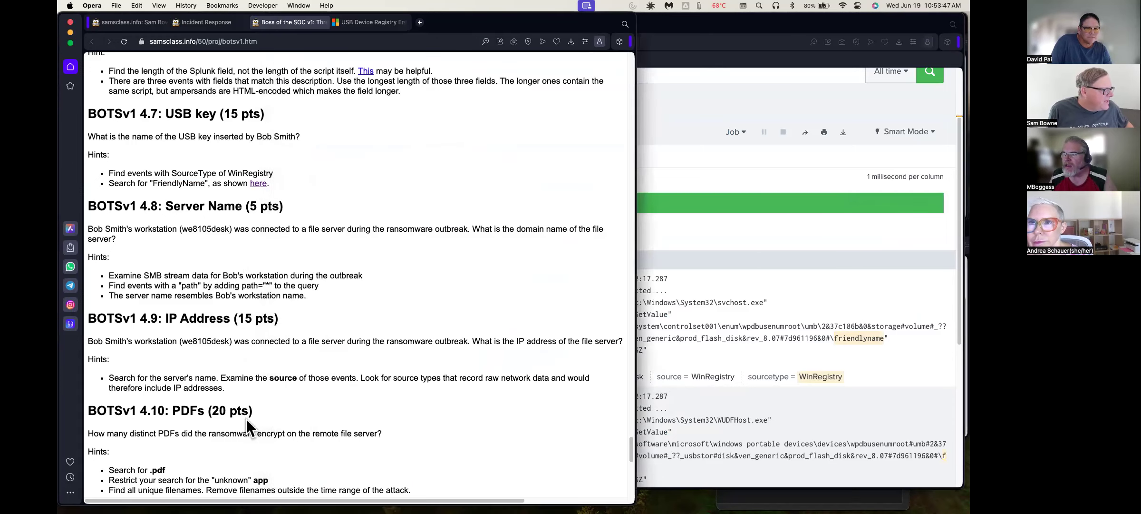
pyautogui.scroll(-7, 250, 418)
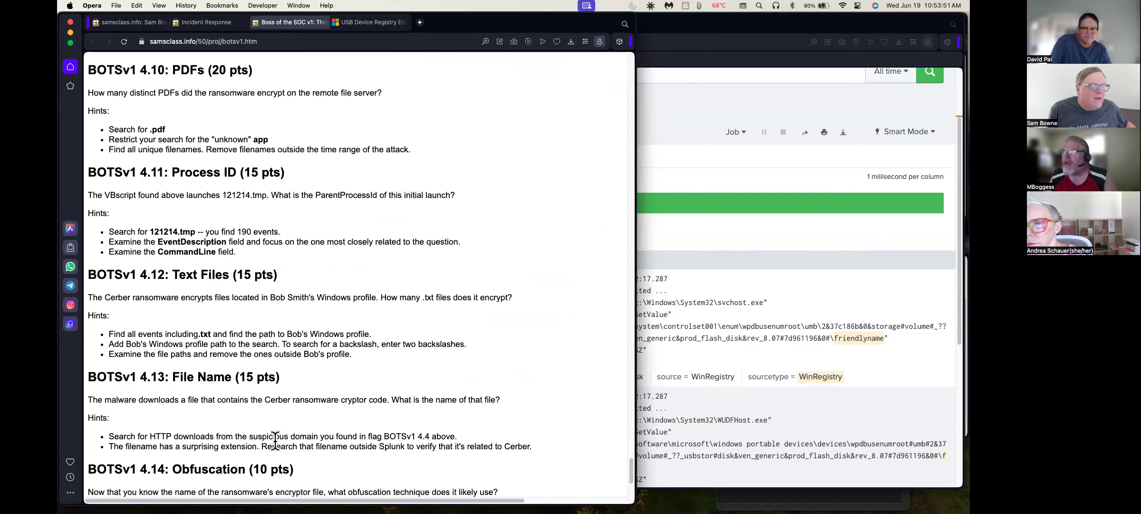
pyautogui.scroll(7, 275, 435)
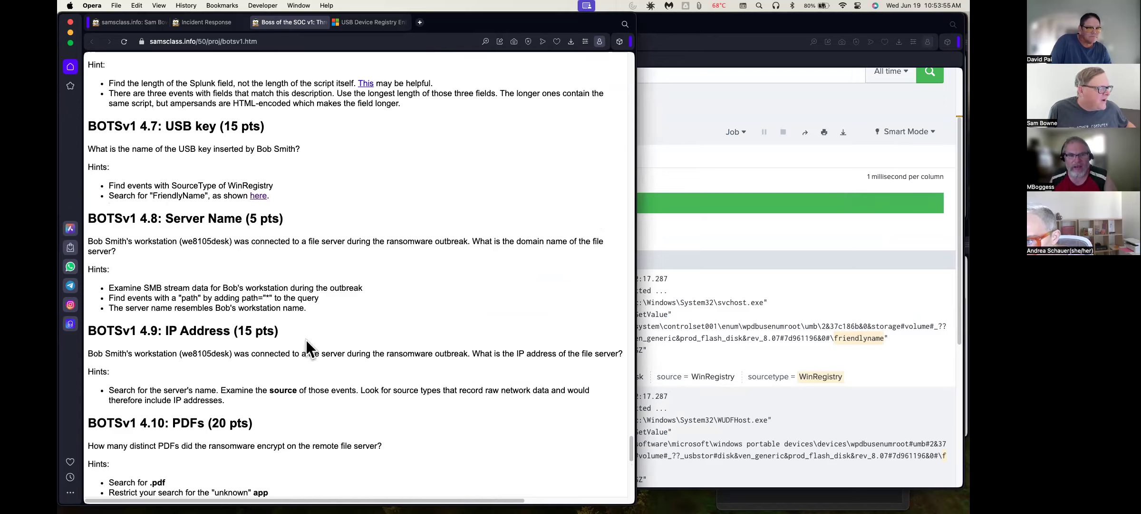
pyautogui.scroll(-11, 304, 344)
pyautogui.scroll(8, 304, 345)
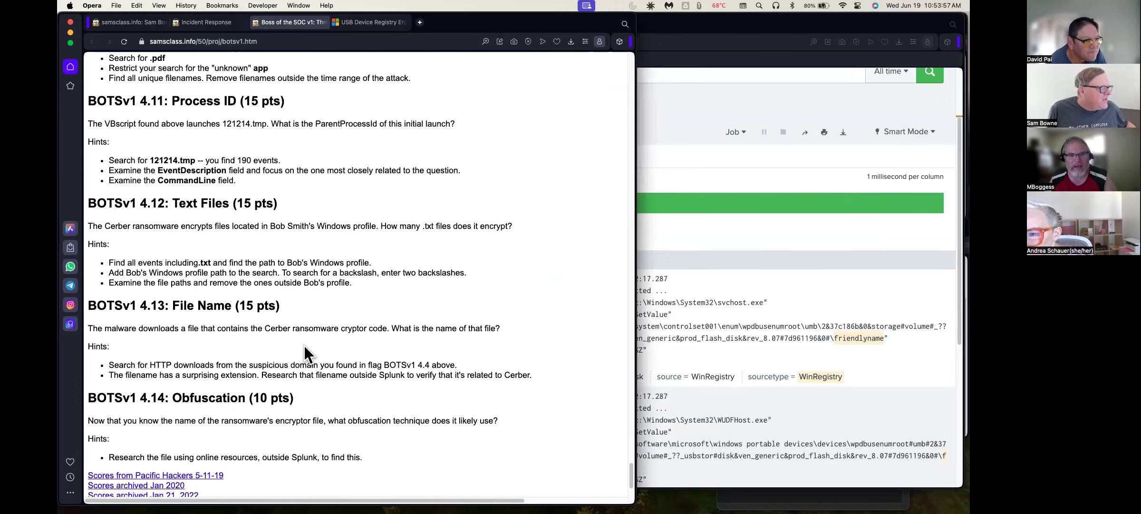